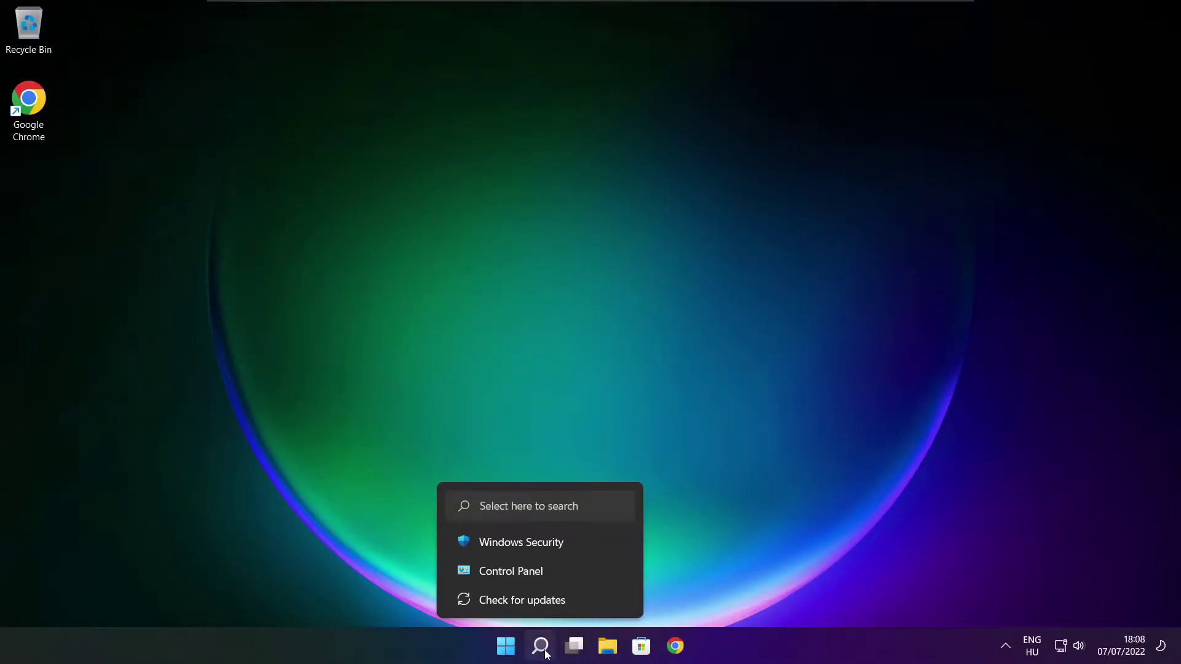
# Search Windows for 'device manager'
pyautogui.click(542, 647)
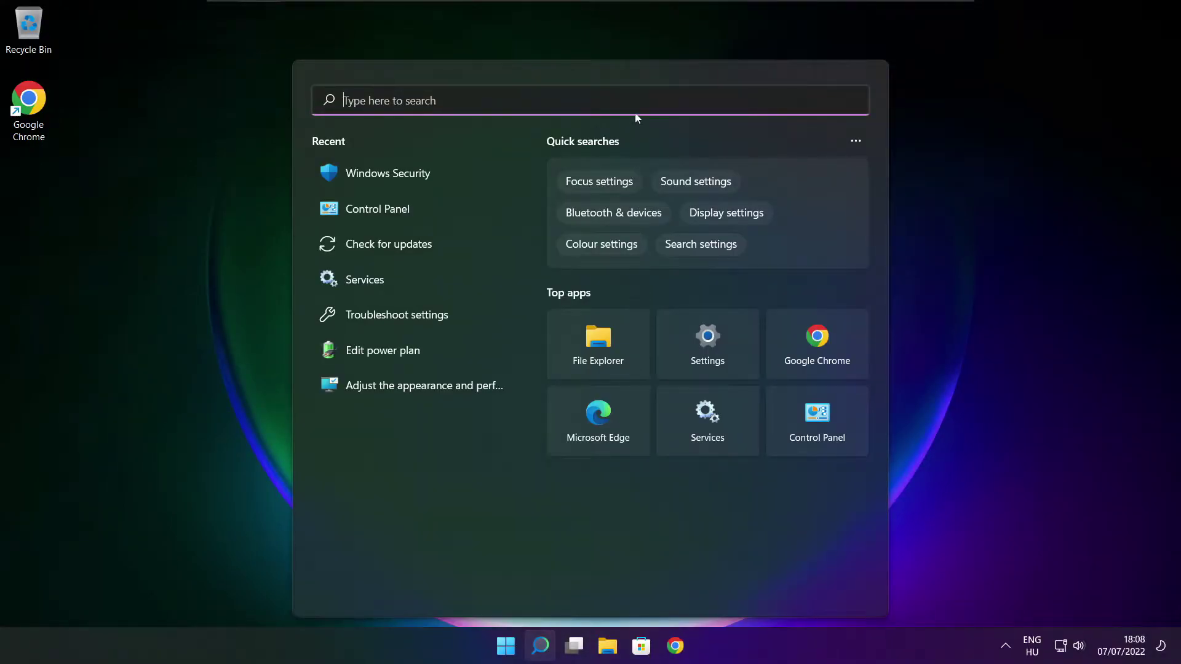
pyautogui.write('device man')
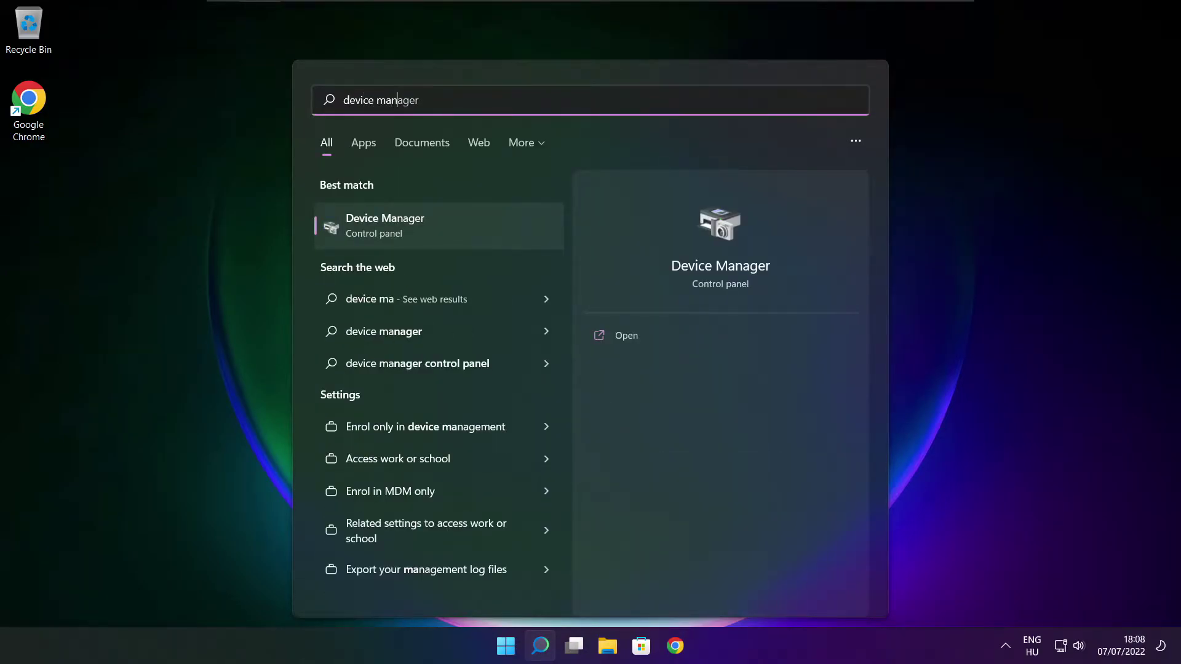
pyautogui.write('ager')
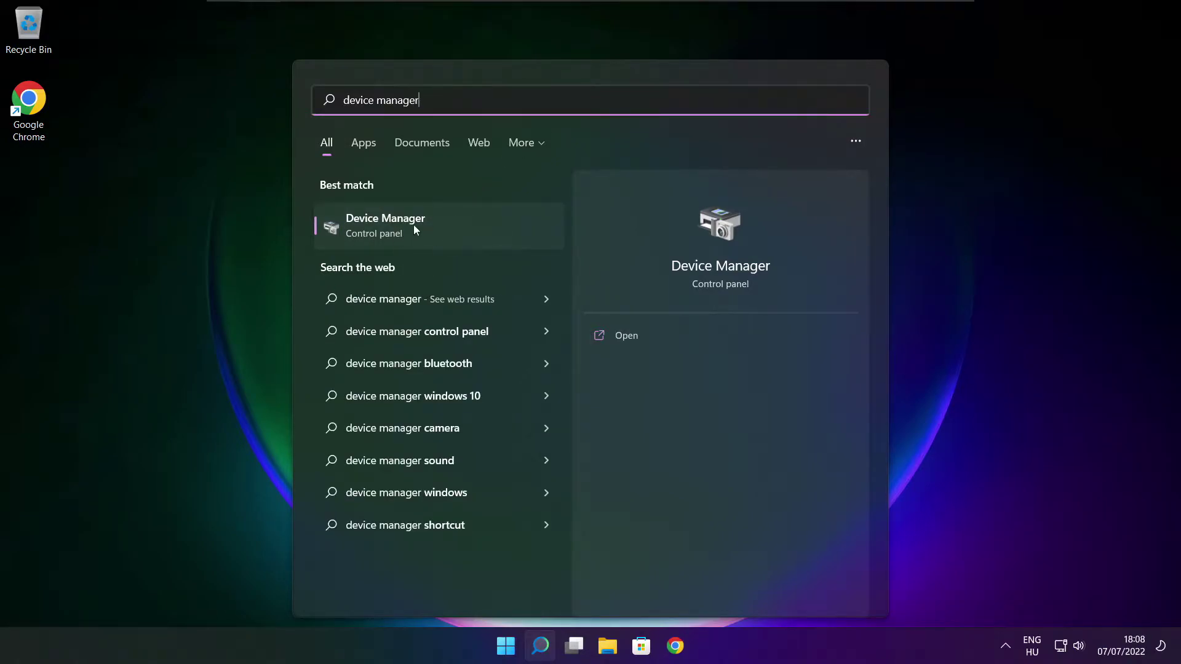
# Open Device Manager maximized and confirm VMware SVGA 3D already has the best driver via automatic search
pyautogui.click(483, 231)
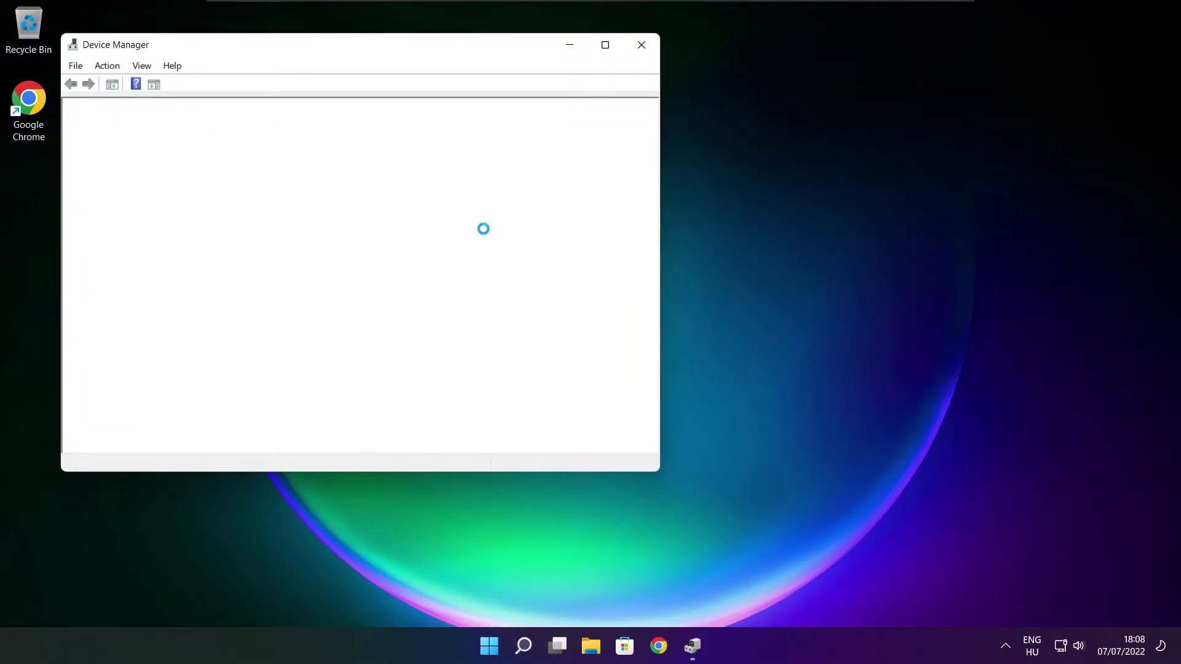
pyautogui.click(605, 45)
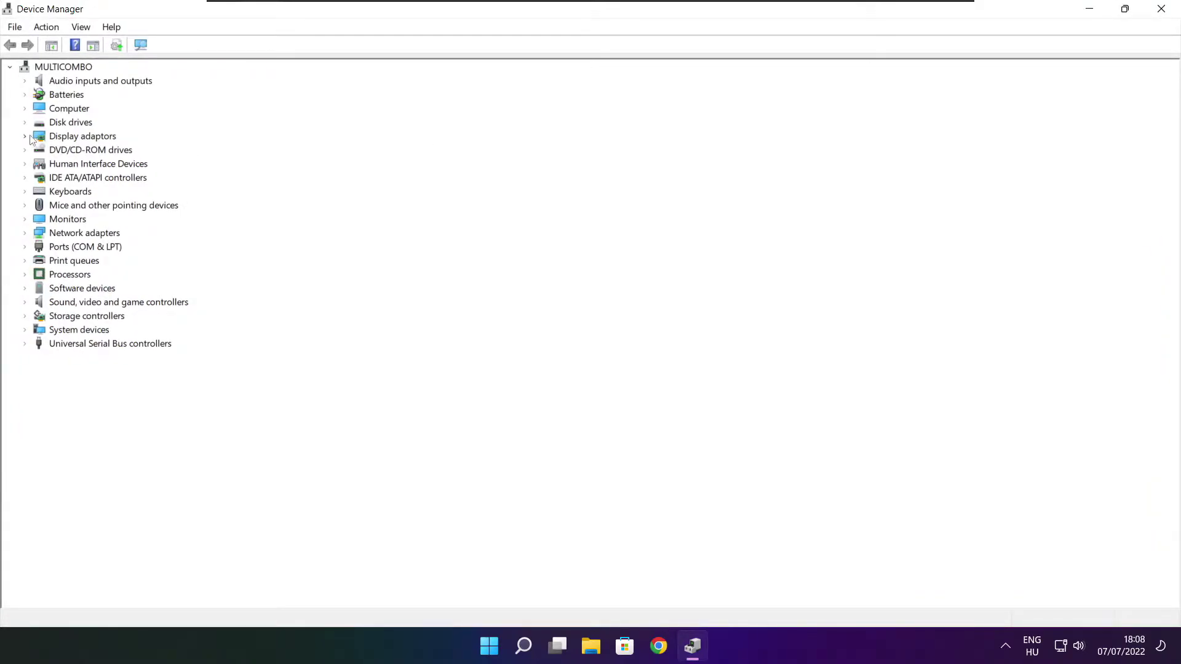
pyautogui.click(69, 137)
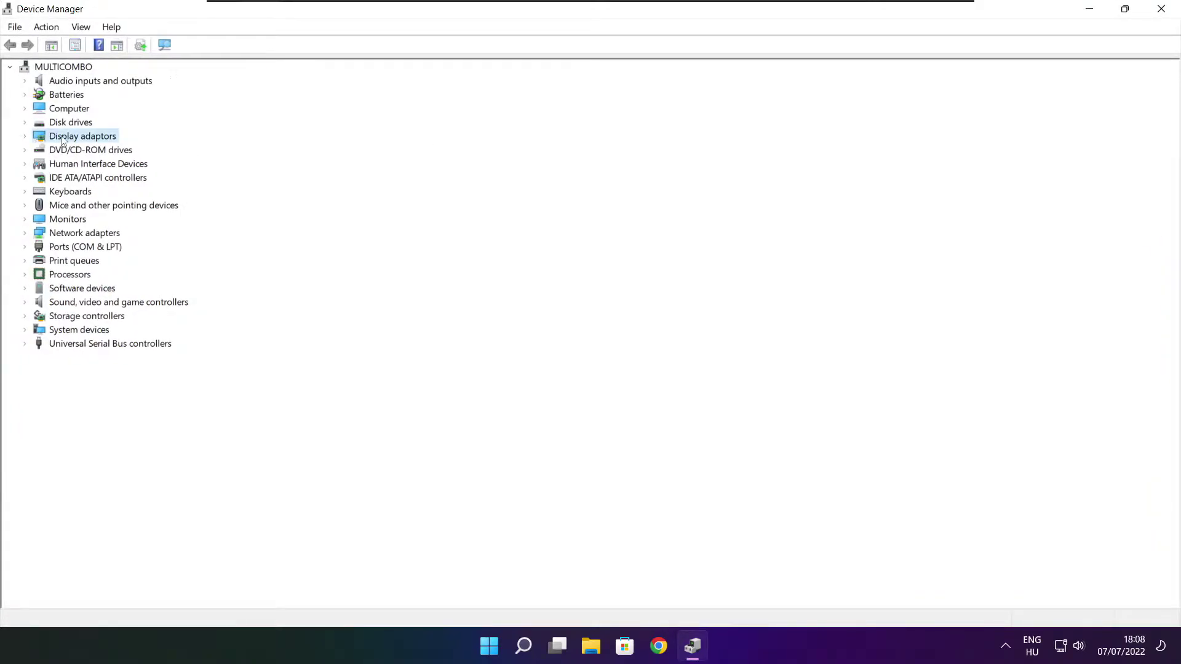
pyautogui.click(25, 139)
pyautogui.click(117, 151)
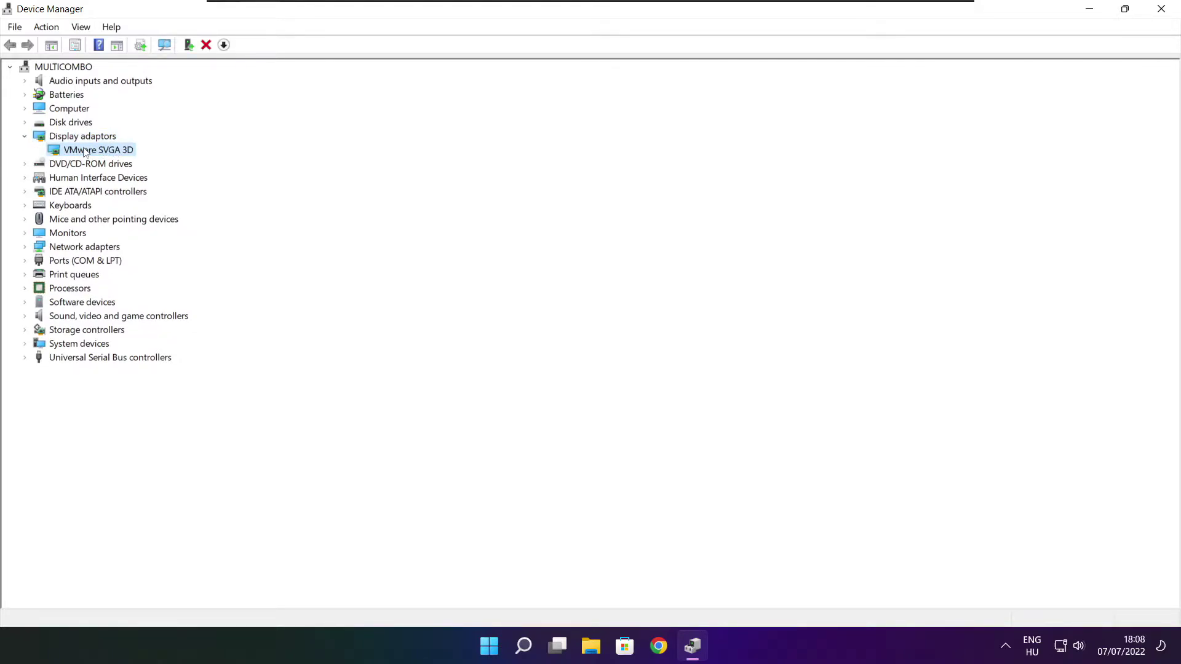
pyautogui.rightClick(85, 152)
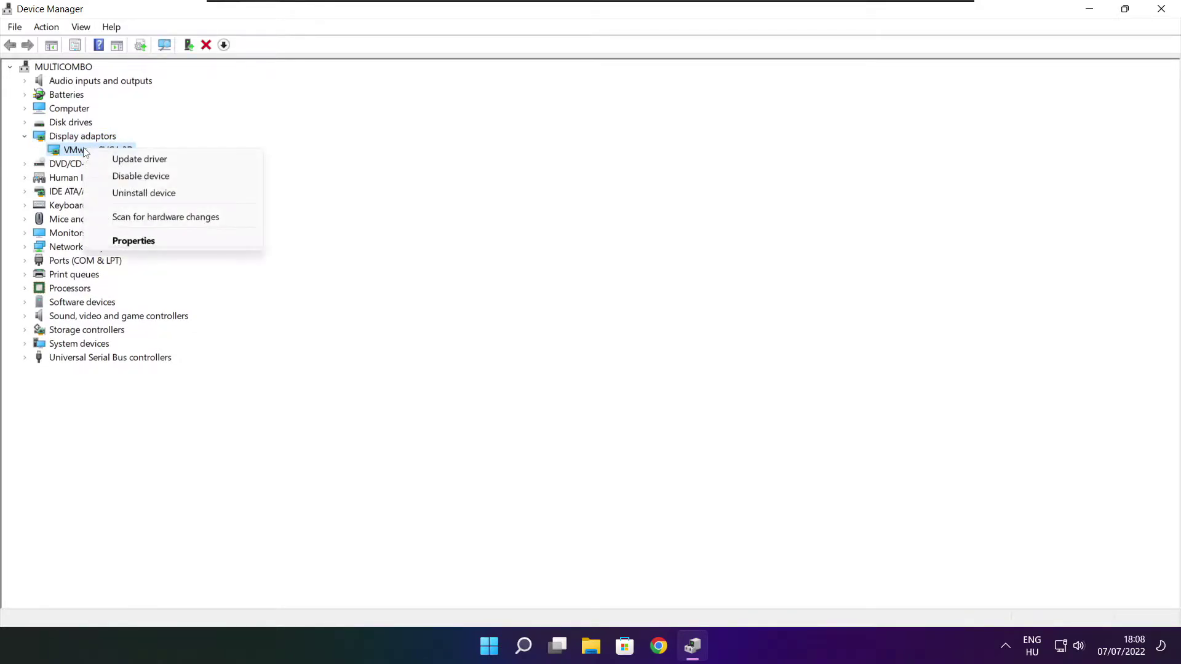
pyautogui.click(171, 161)
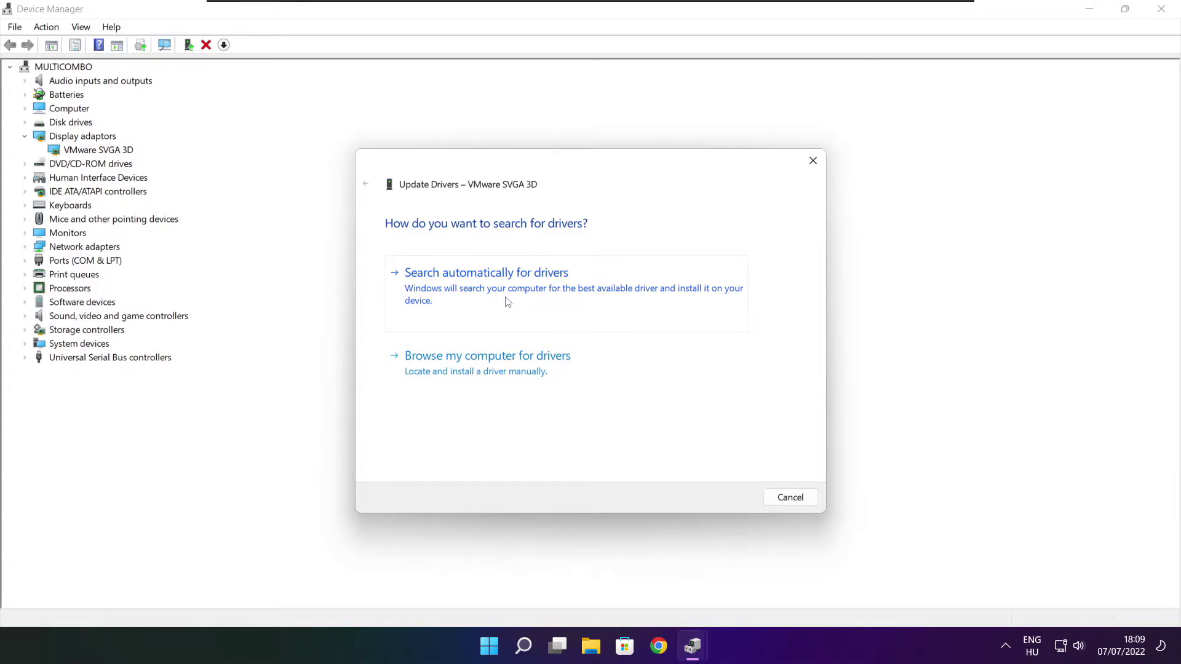
pyautogui.click(540, 295)
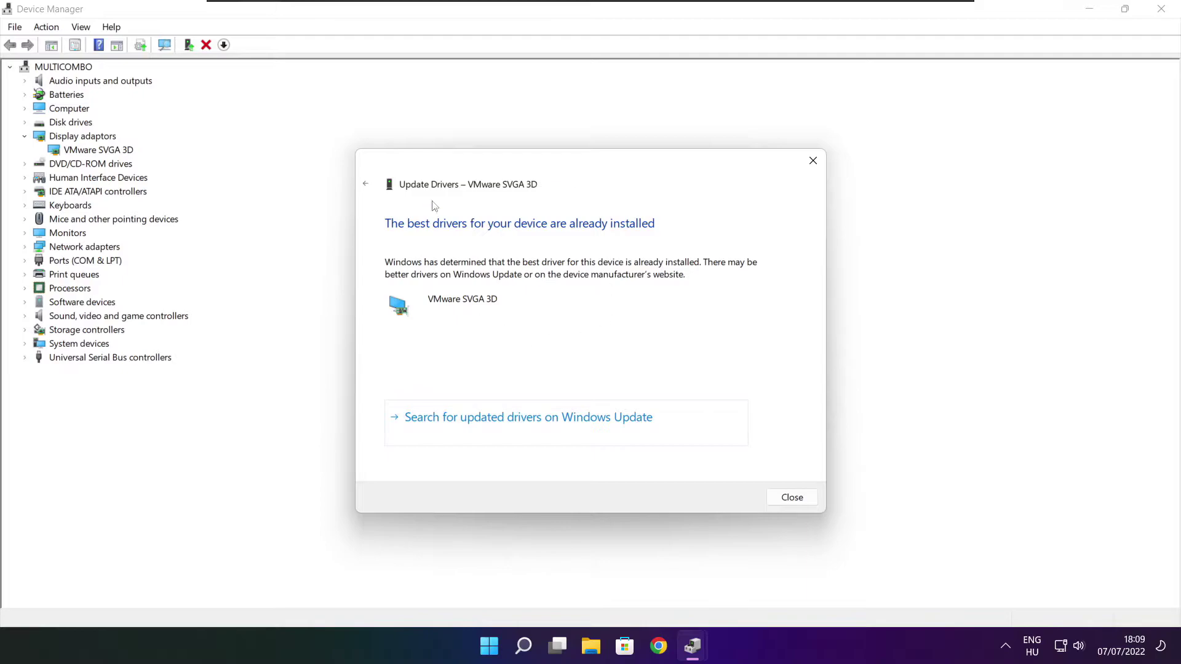
pyautogui.click(791, 500)
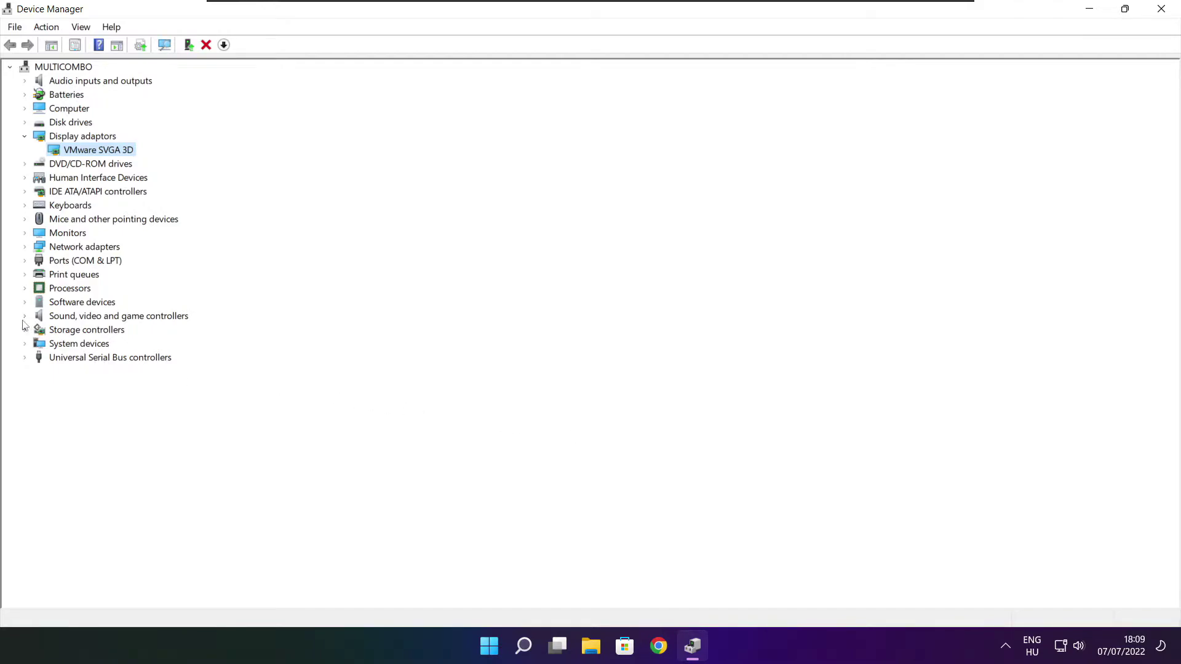
# Run an automatic driver search for High Definition Audio Device under Sound, video and game controllers
pyautogui.click(116, 319)
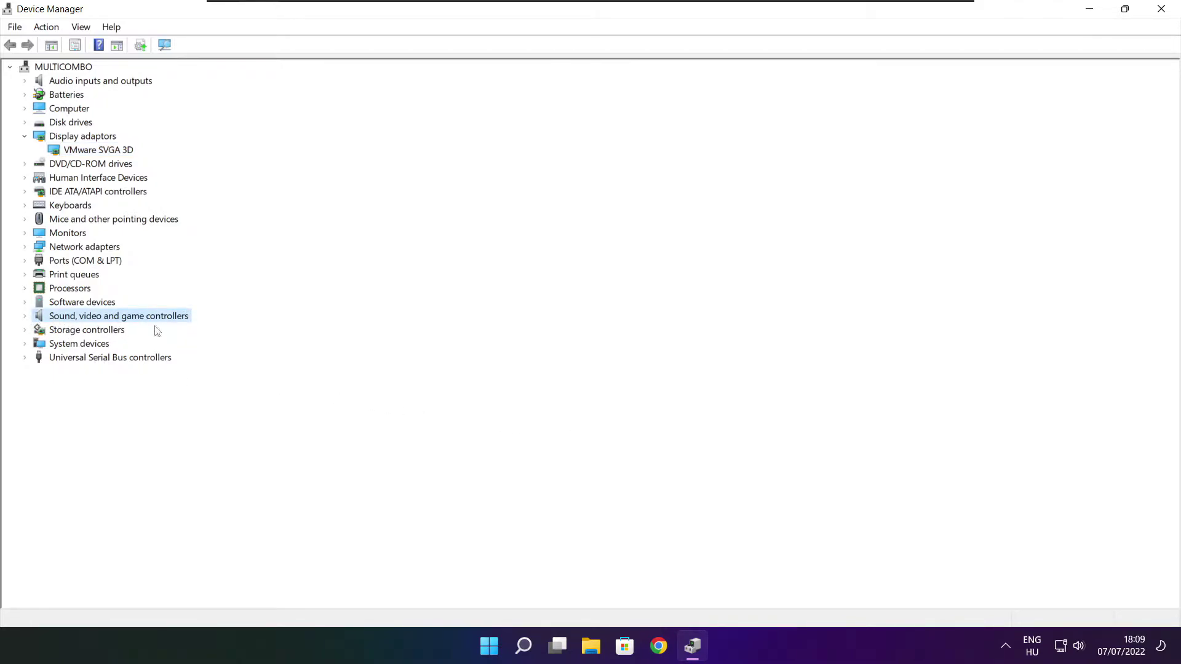
pyautogui.click(24, 317)
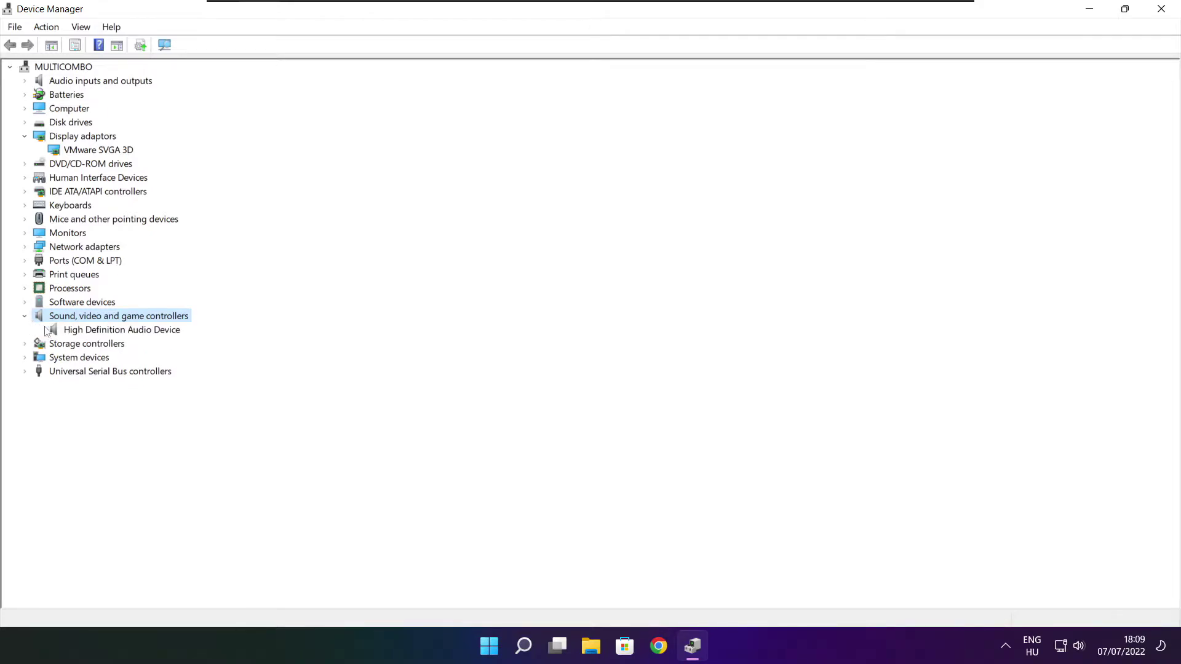
pyautogui.click(146, 332)
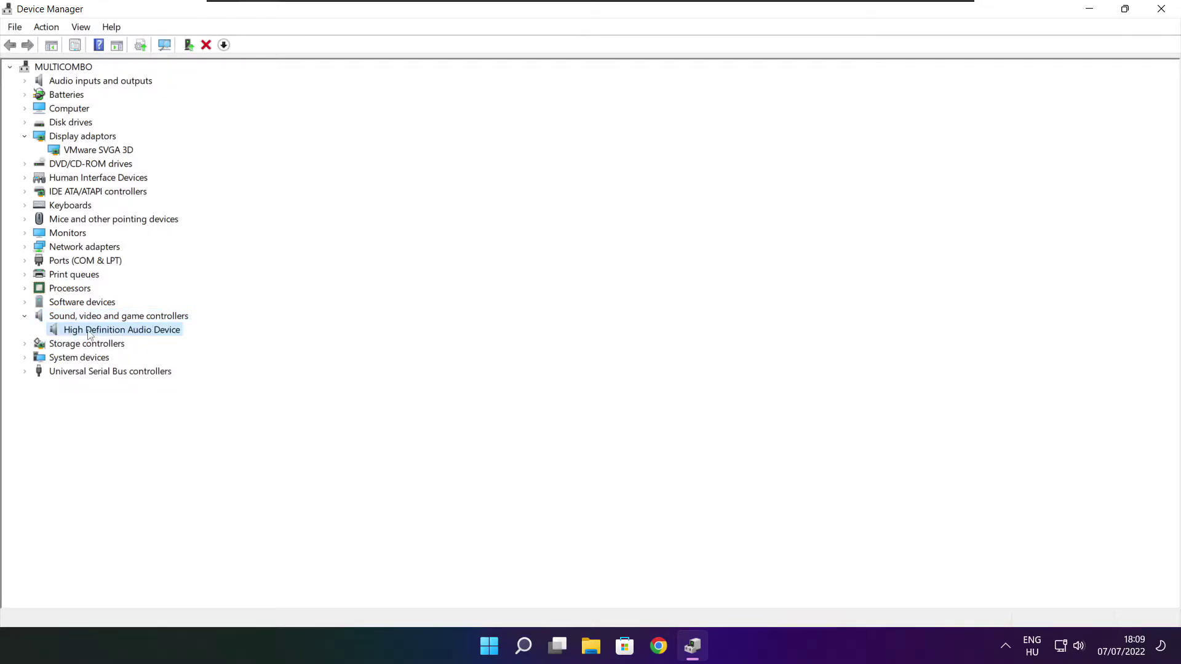
pyautogui.rightClick(114, 334)
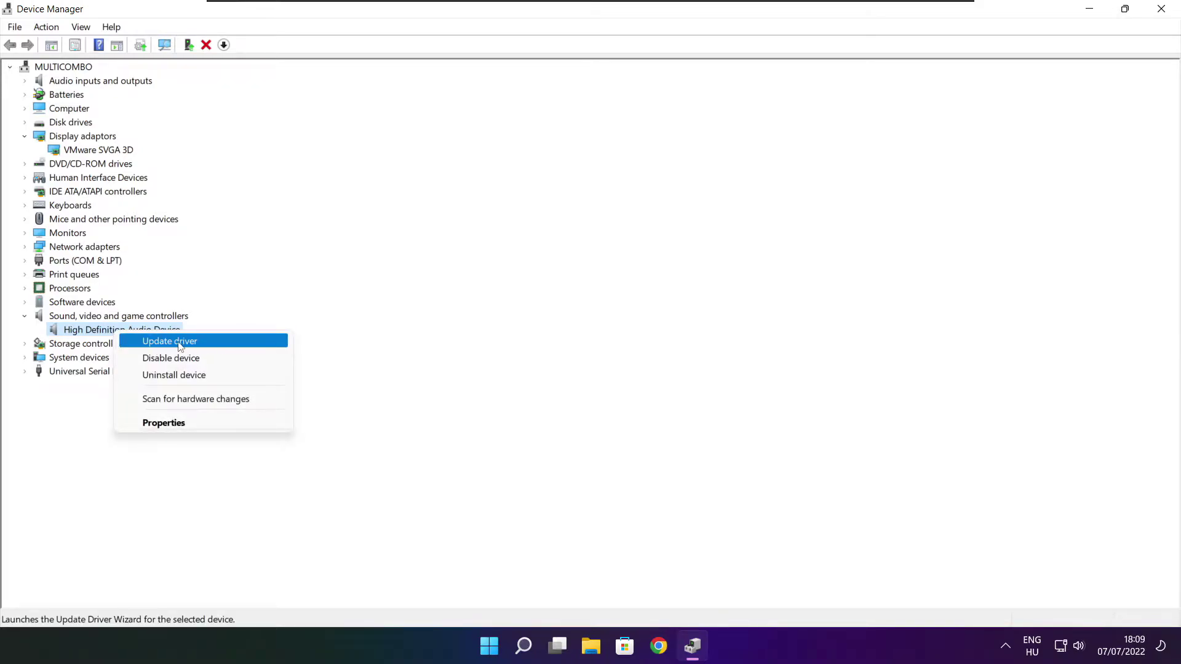
pyautogui.click(231, 343)
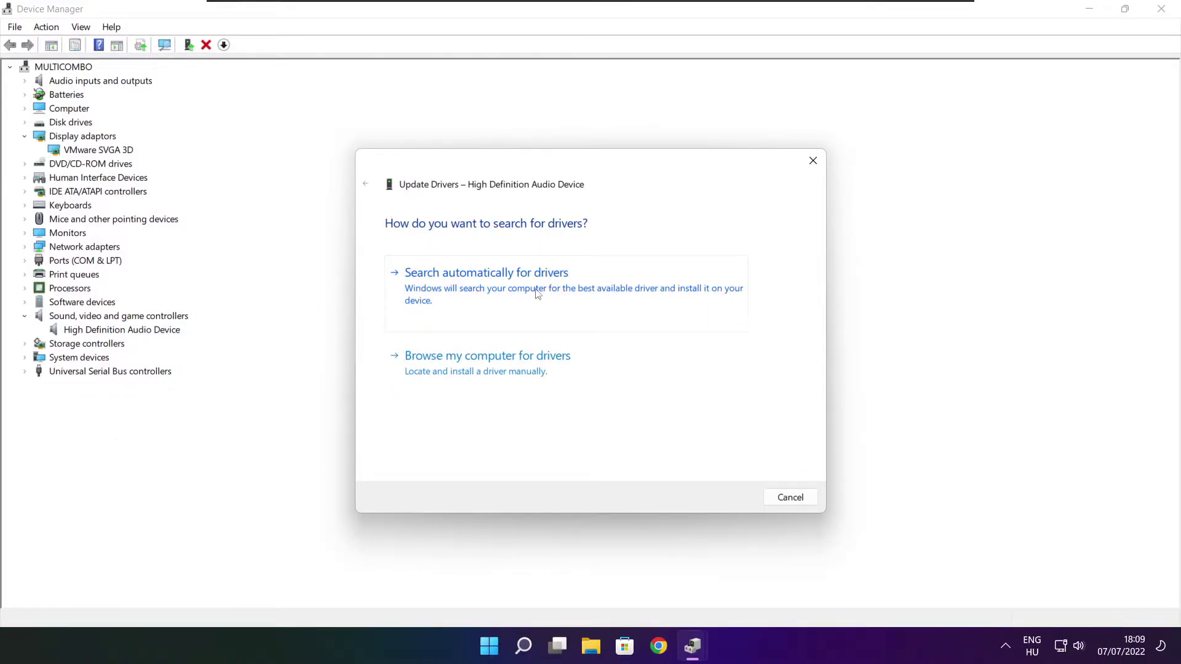
pyautogui.click(512, 292)
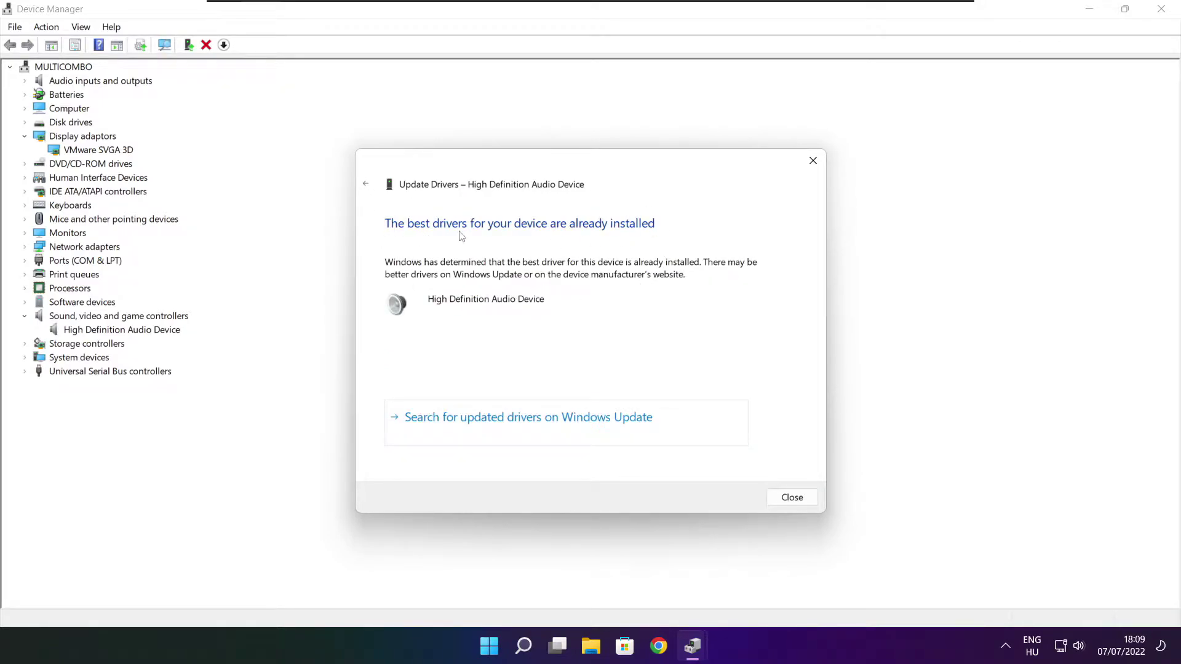
pyautogui.click(792, 498)
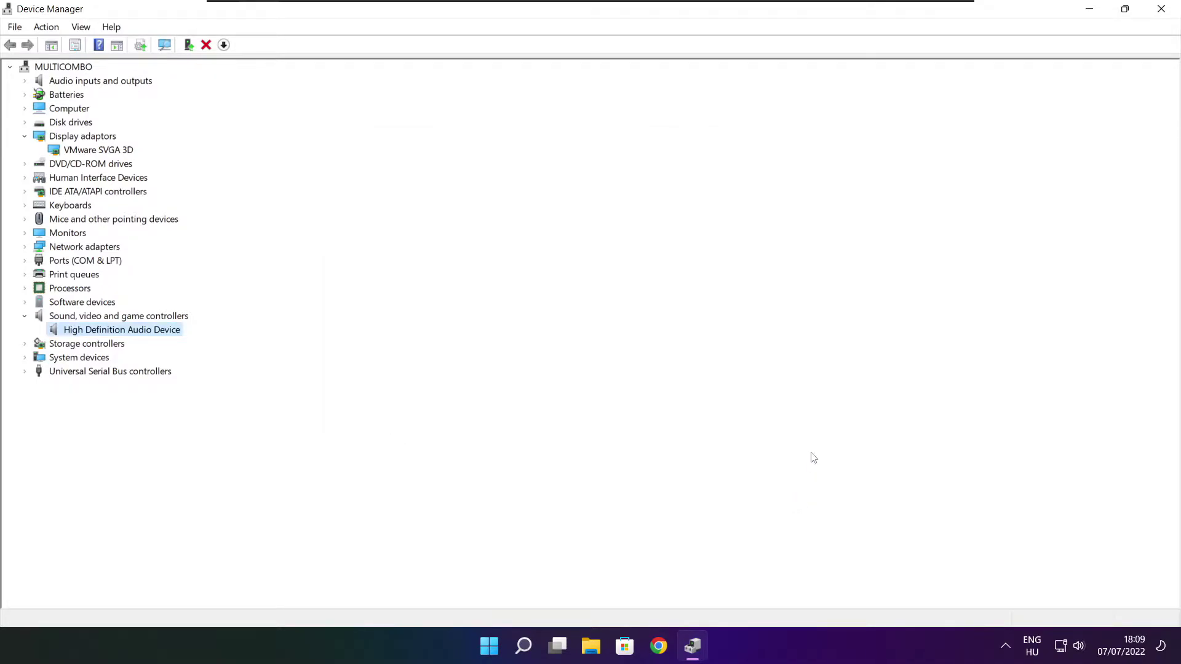
# Close Device Manager and search Windows for 'edit power plan'
pyautogui.click(1162, 10)
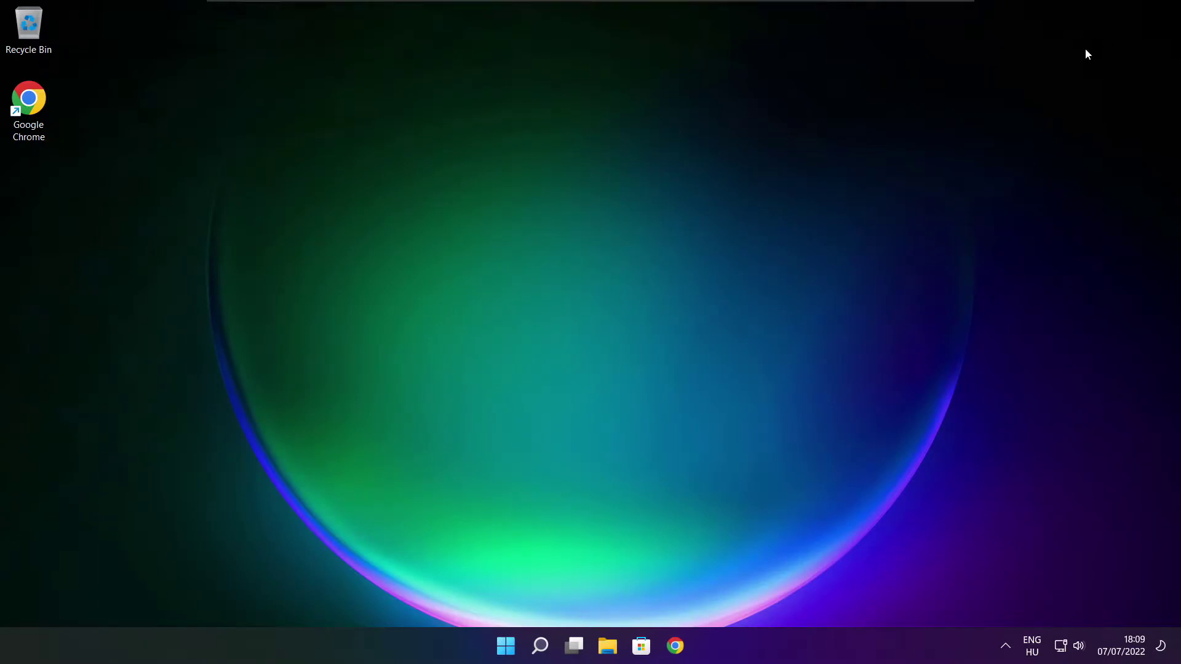
pyautogui.click(541, 647)
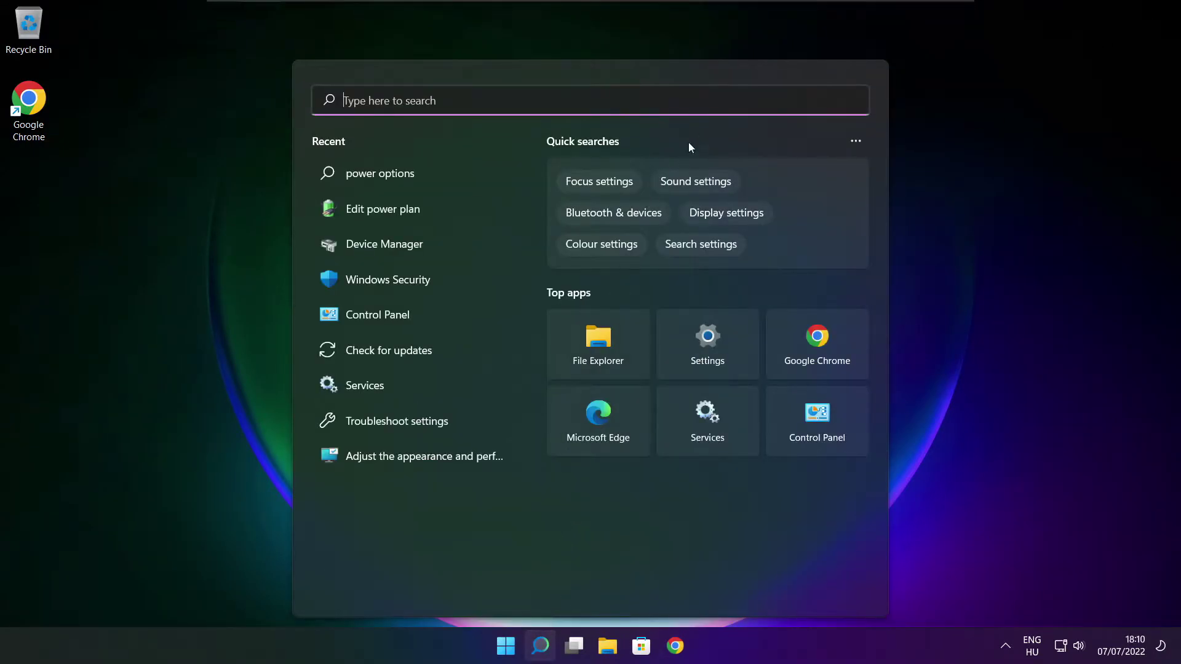
pyautogui.write('e')
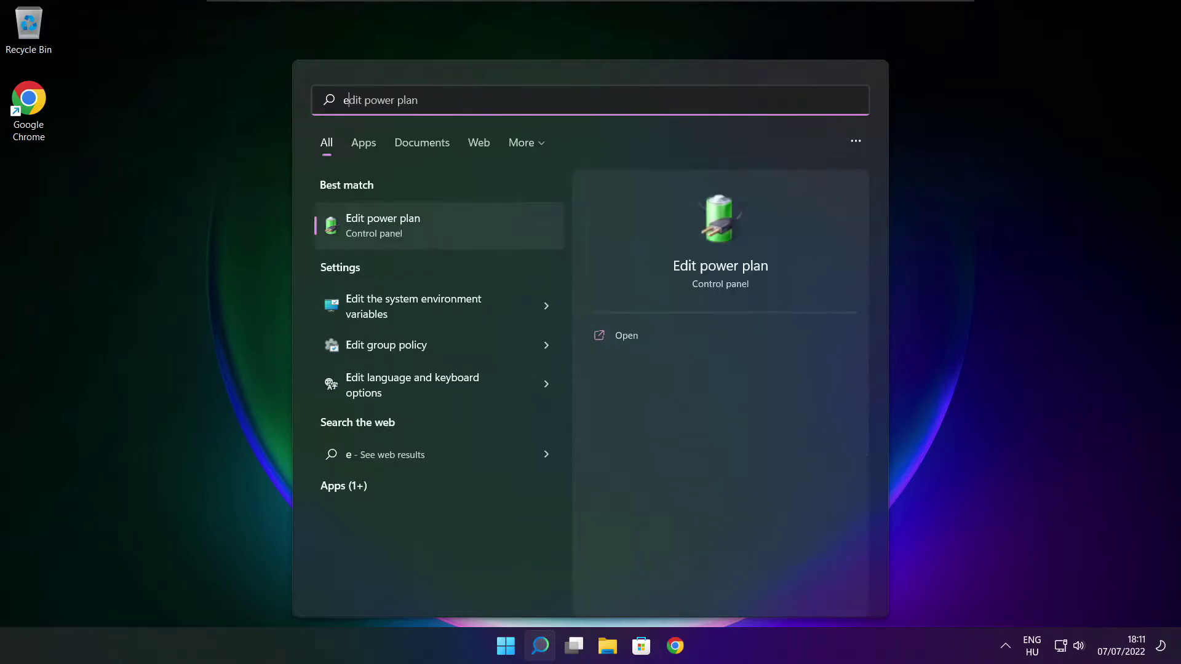
pyautogui.write('dit power plan')
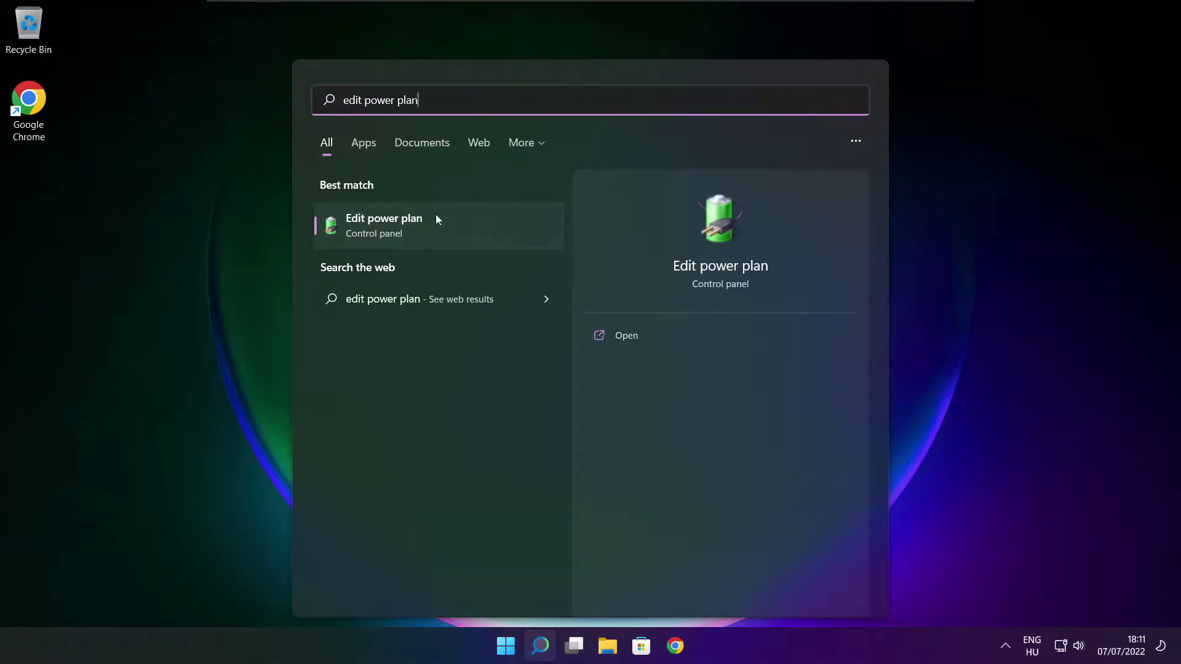
# Make High performance the active plan in Power Options, then close the window
pyautogui.click(467, 231)
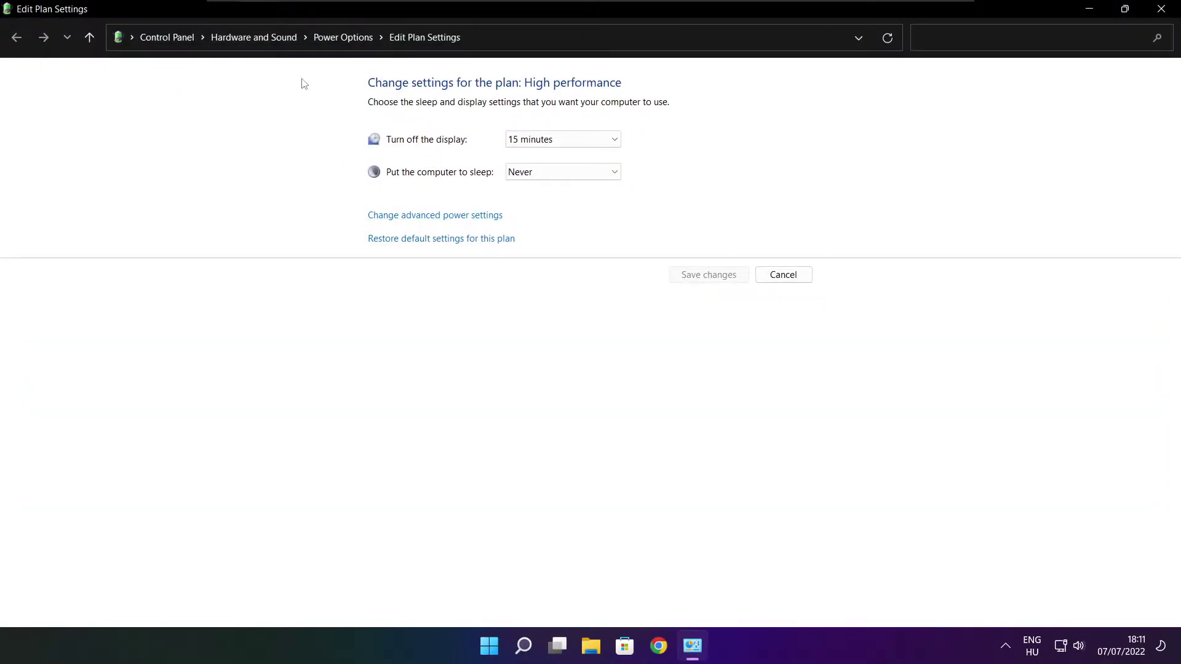
pyautogui.click(351, 45)
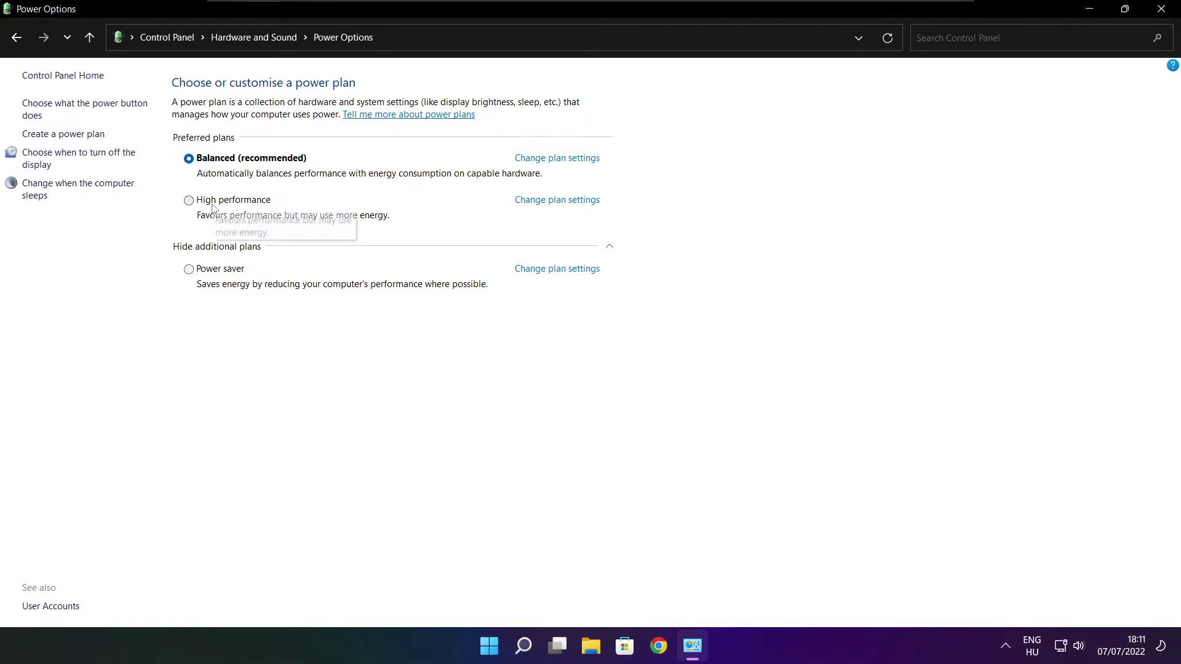
pyautogui.click(246, 202)
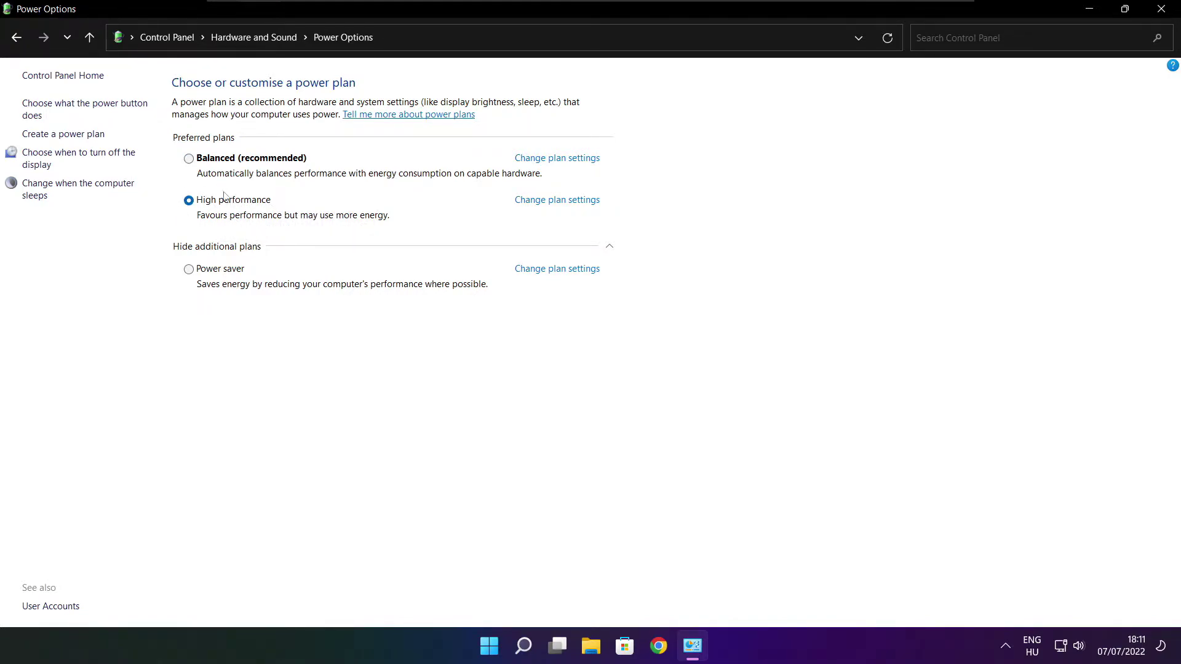
pyautogui.click(1164, 9)
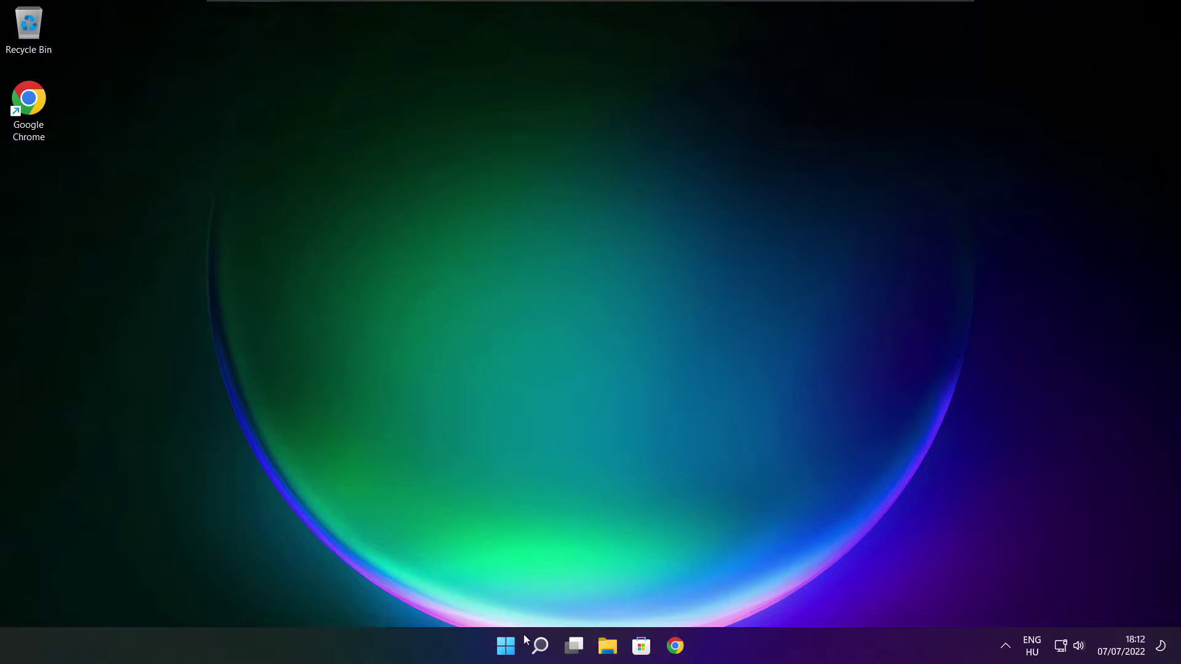
# Search for 'game mode' and open the Game Mode settings page
pyautogui.click(541, 646)
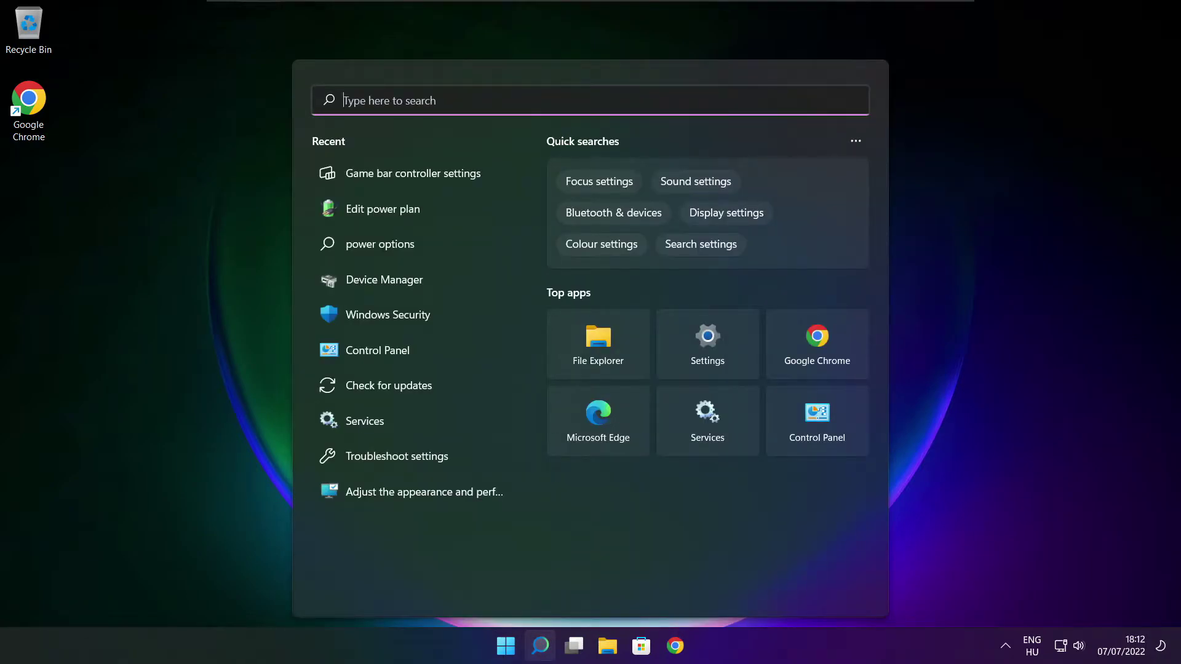
pyautogui.write('game')
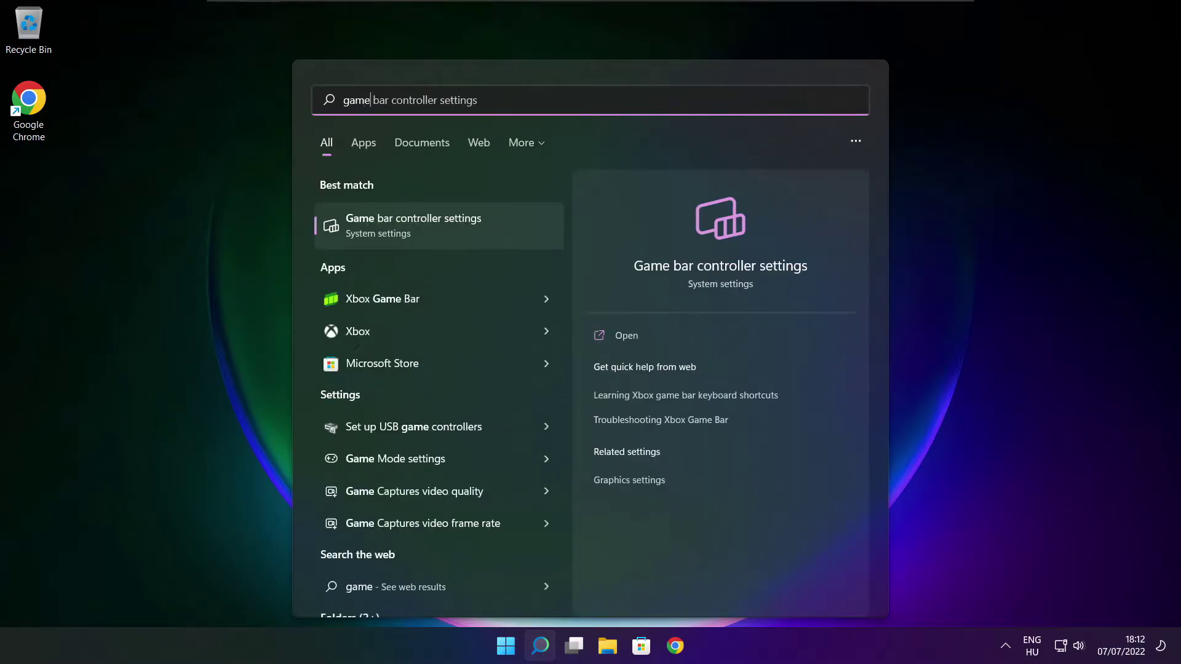
pyautogui.write(' mode')
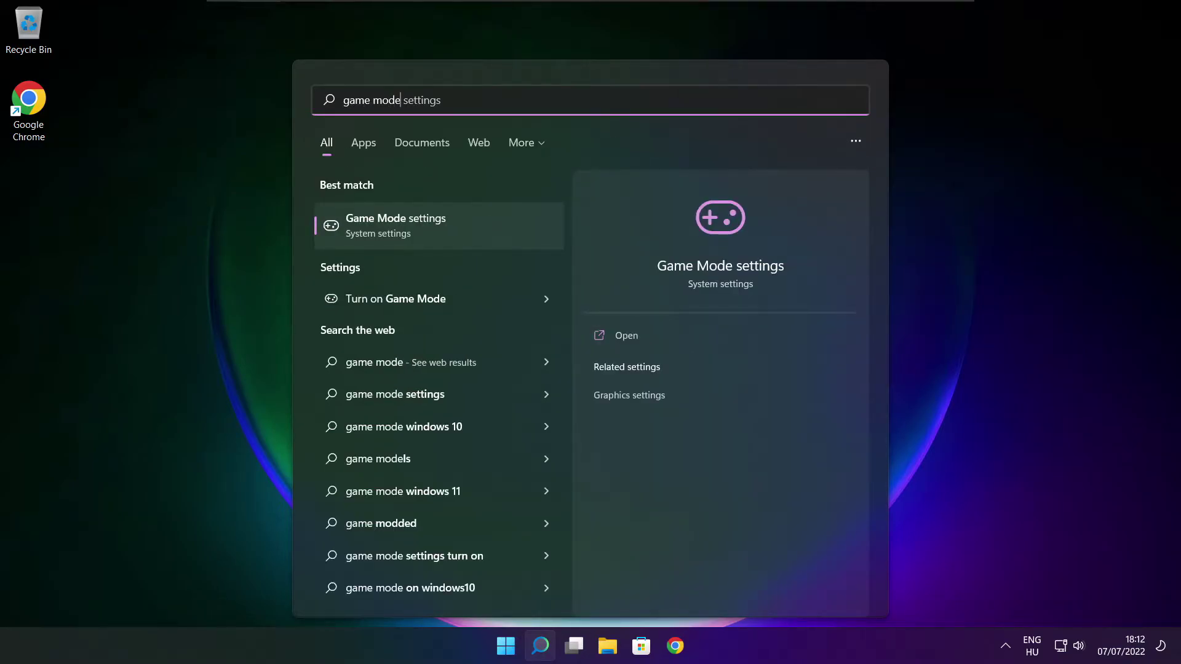
pyautogui.click(468, 228)
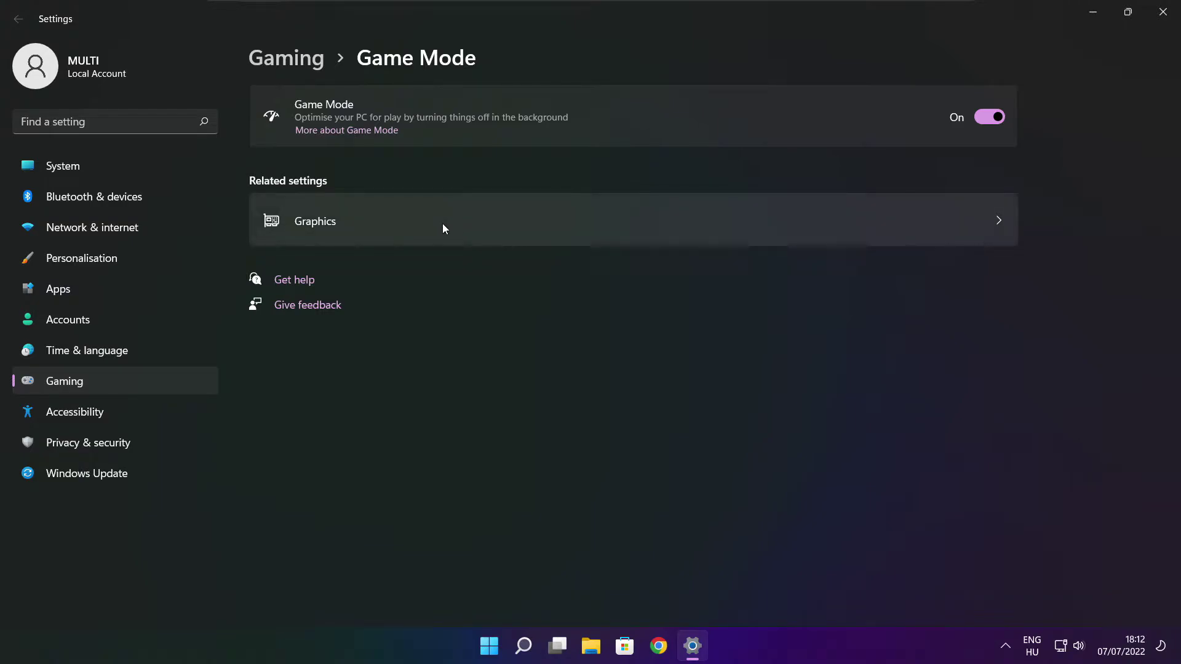
# Toggle Game Mode off and on, check Xbox Game Bar's controller shortcut is off, and close Settings
pyautogui.click(998, 117)
pyautogui.click(998, 117)
pyautogui.click(290, 65)
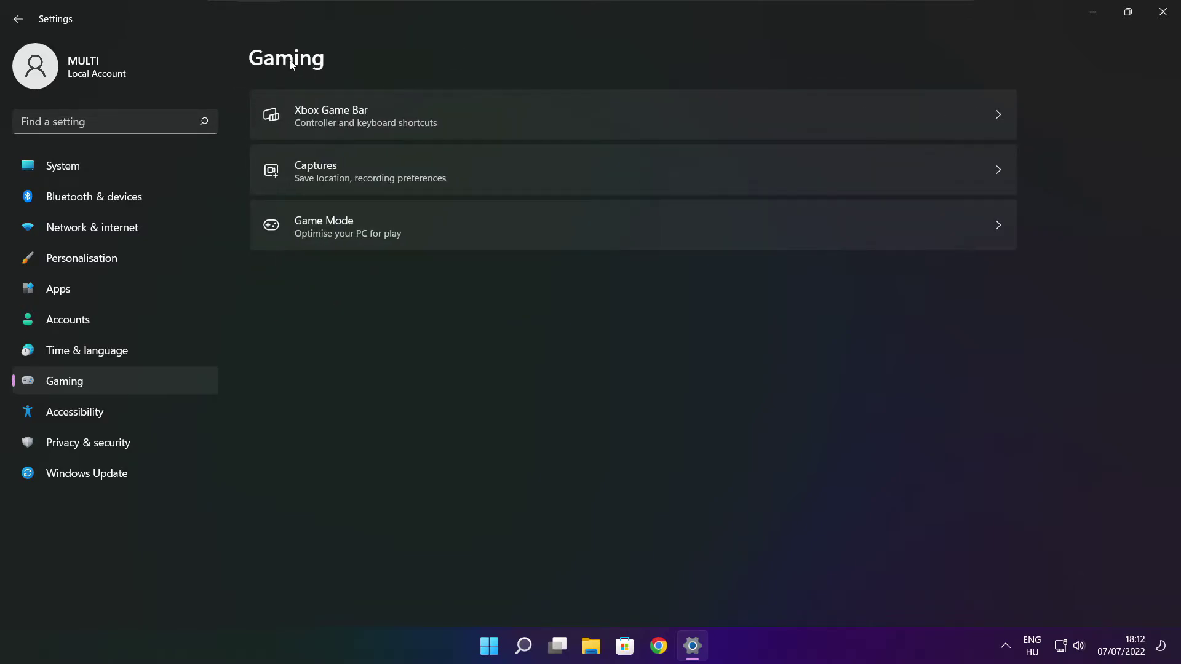
pyautogui.click(481, 125)
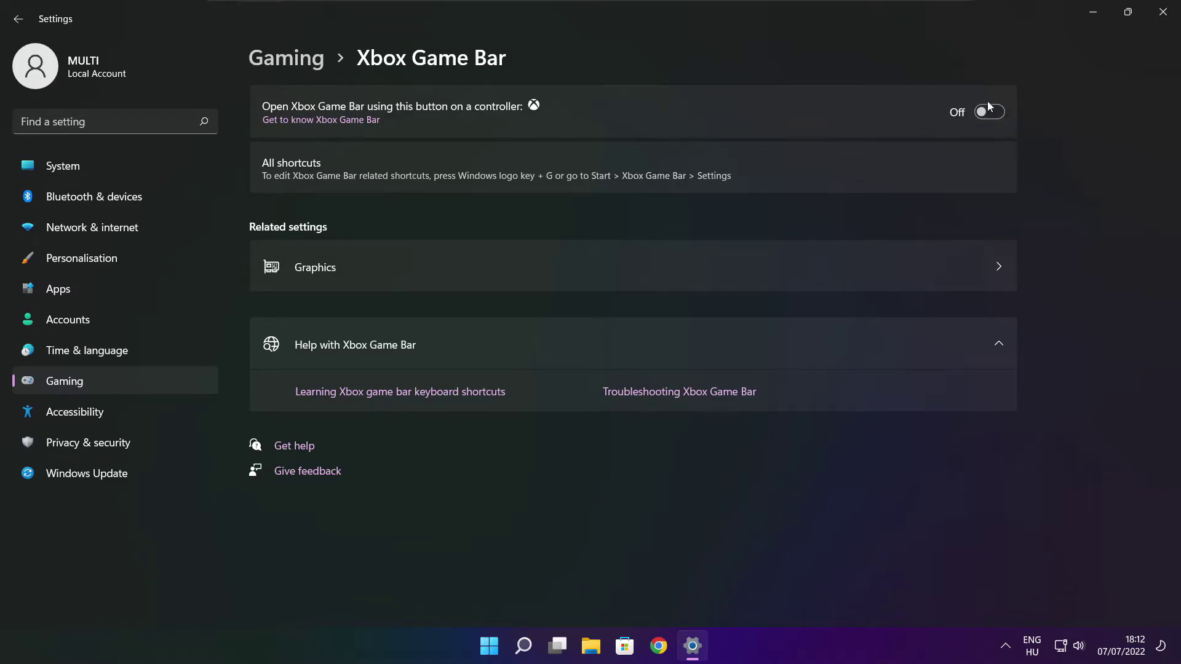
pyautogui.click(1164, 14)
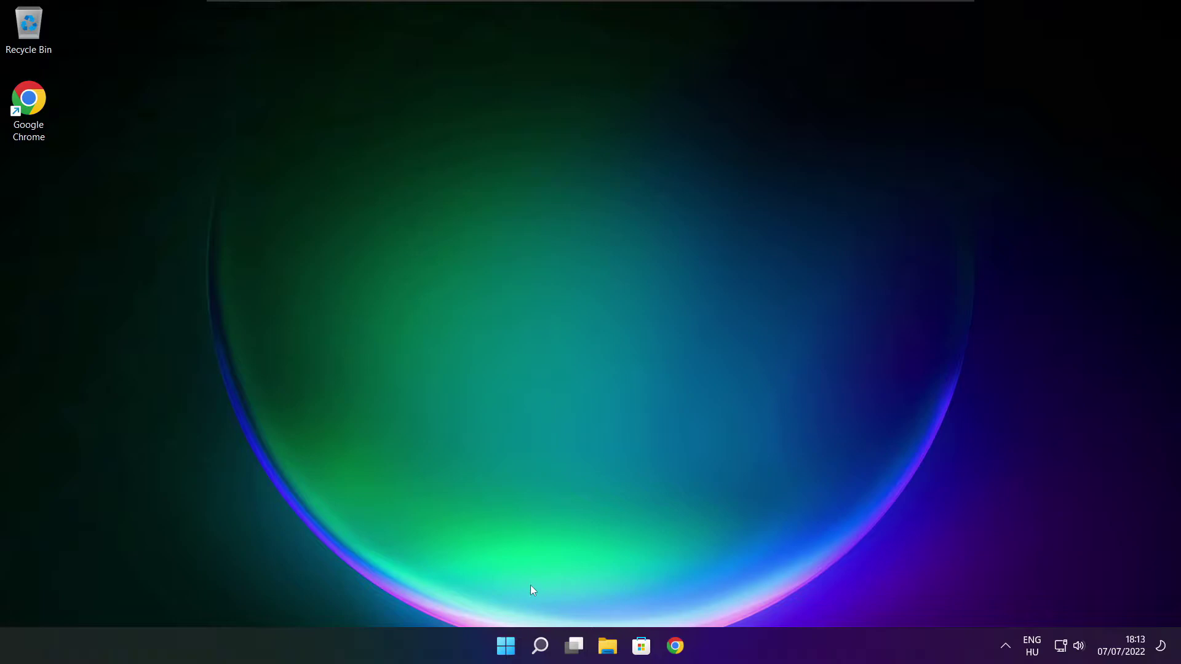
# Launch Task Manager from the Start button's Win+X menu
pyautogui.rightClick(508, 649)
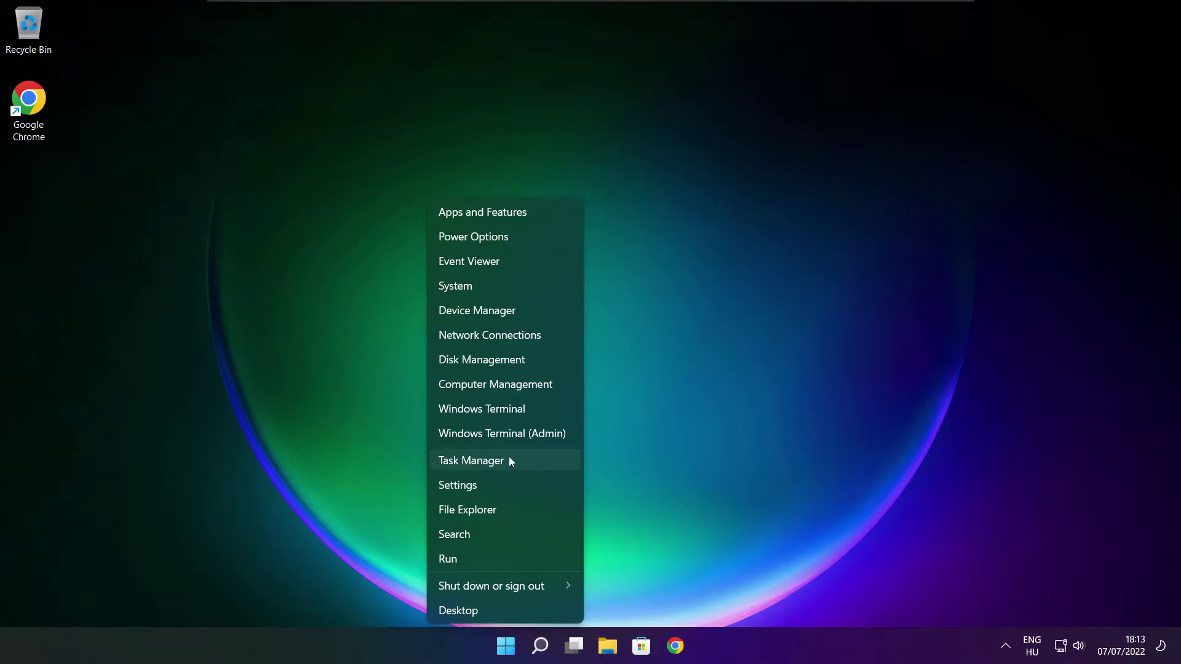
pyautogui.click(507, 461)
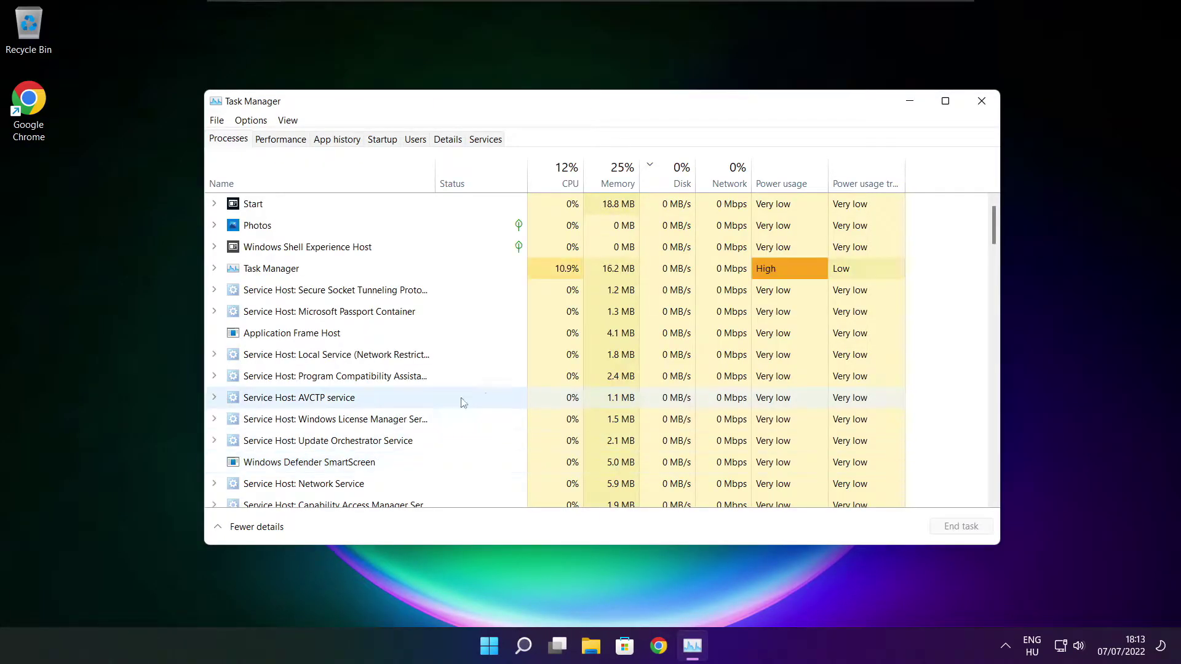
# Disable Cortana, Microsoft Edge, Microsoft Teams and Terminal as startup apps, then close Task Manager
pyautogui.click(383, 140)
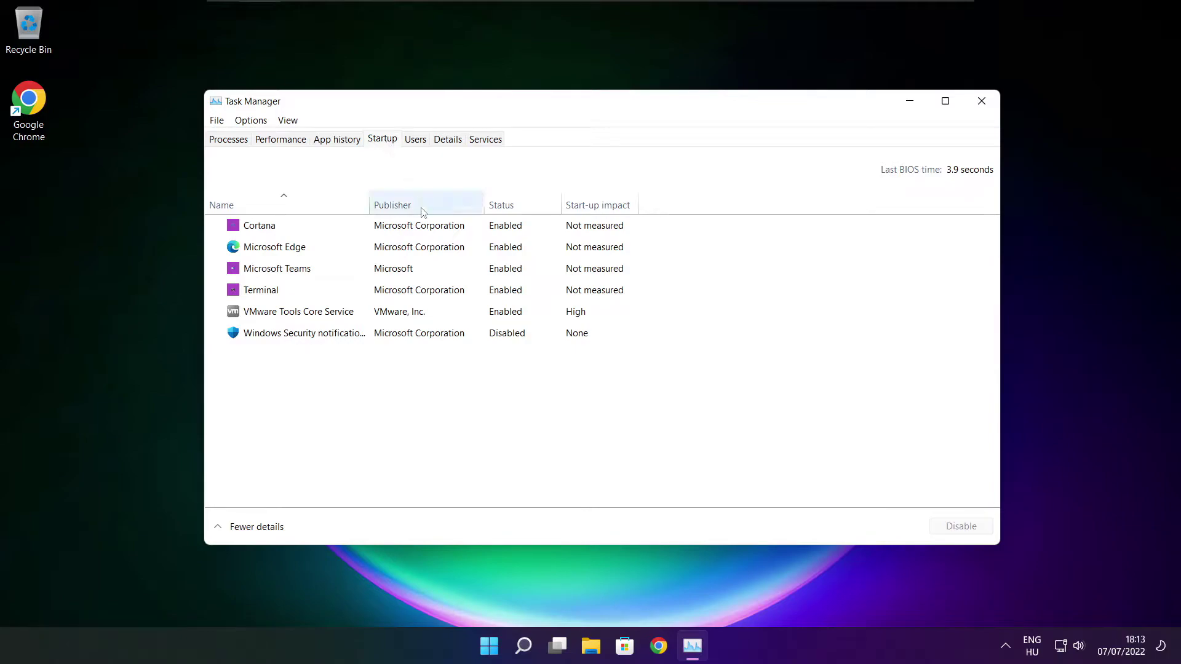
pyautogui.click(453, 232)
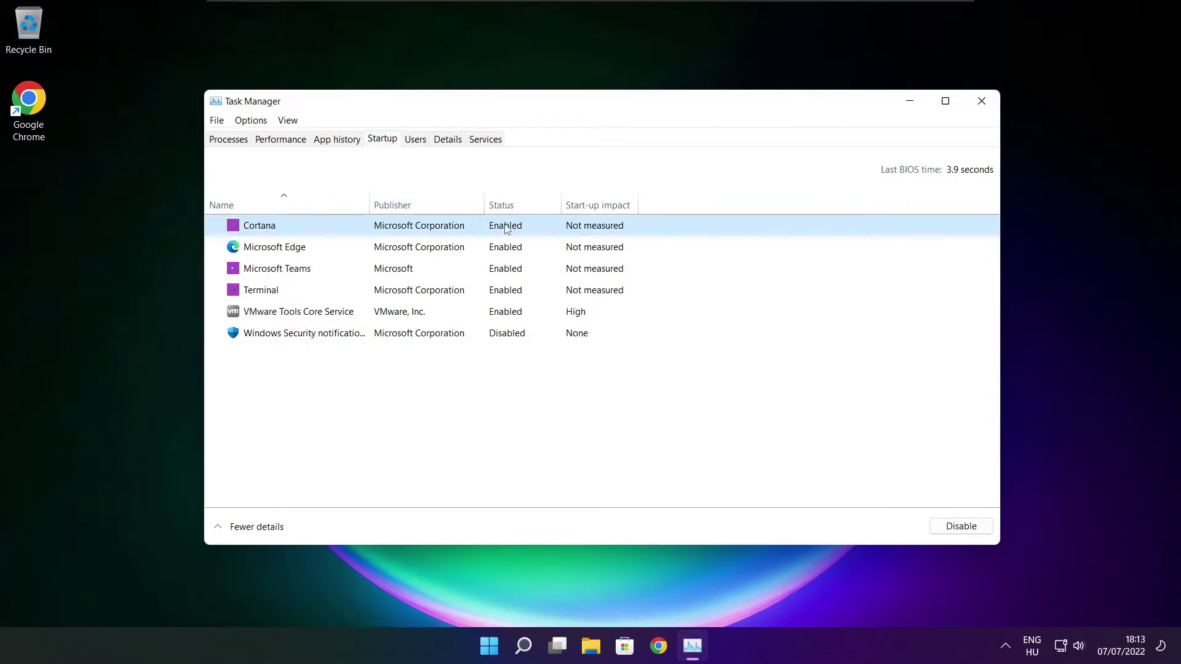
pyautogui.click(958, 528)
pyautogui.click(364, 250)
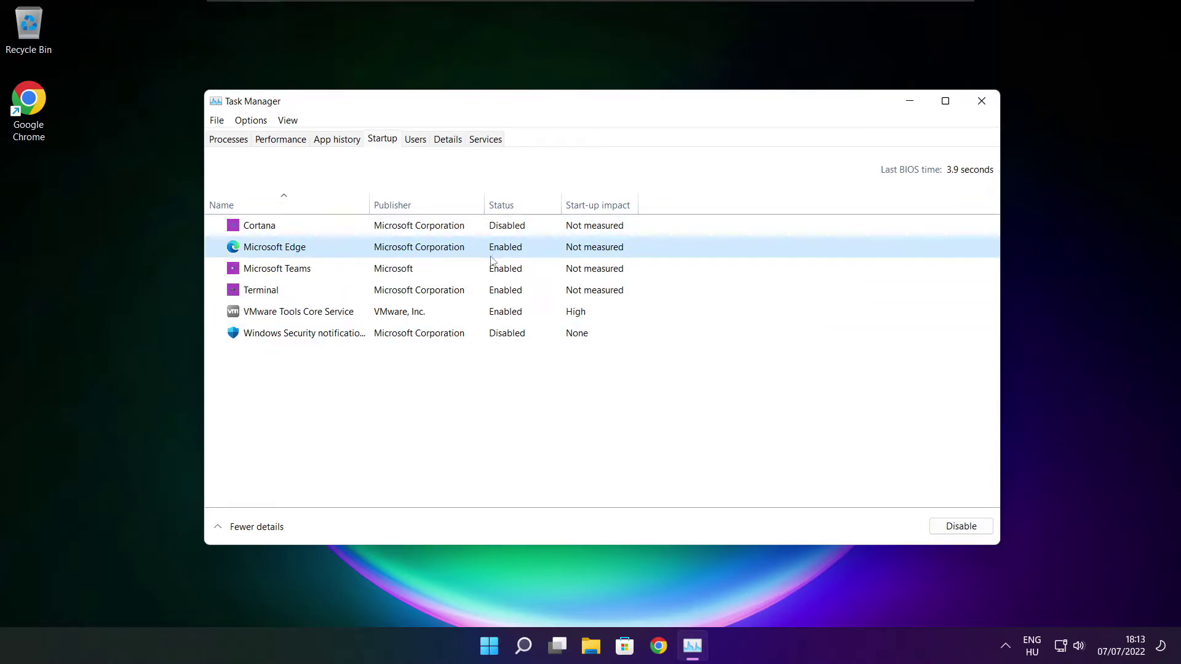
pyautogui.click(970, 537)
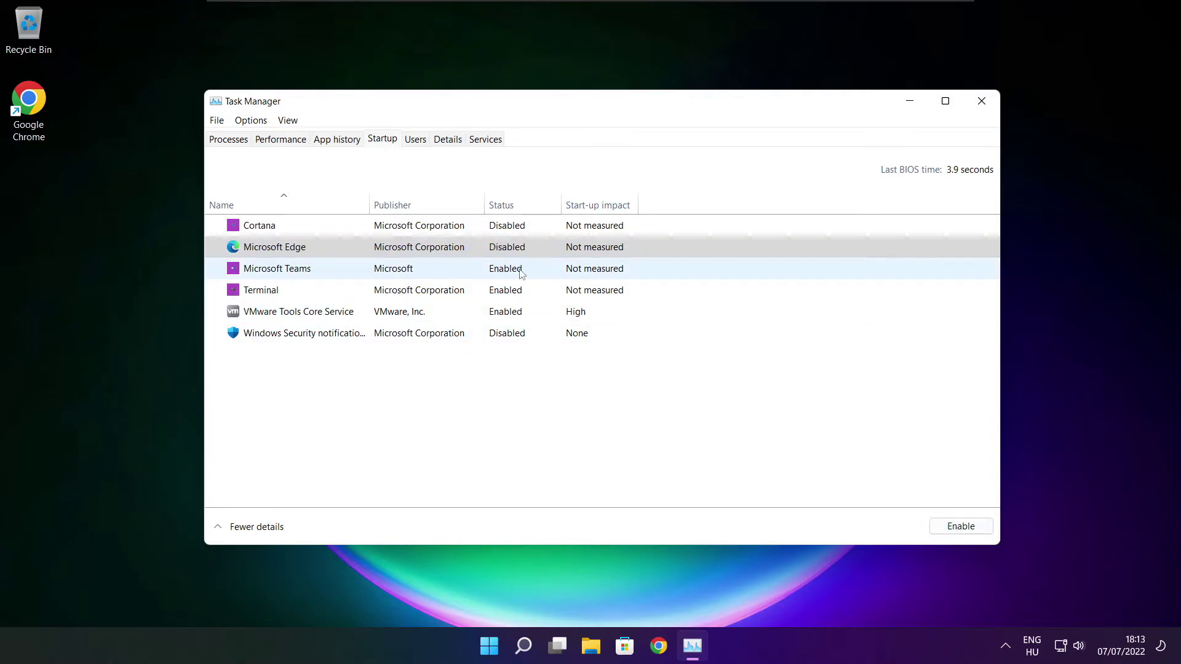
pyautogui.click(523, 269)
pyautogui.click(961, 526)
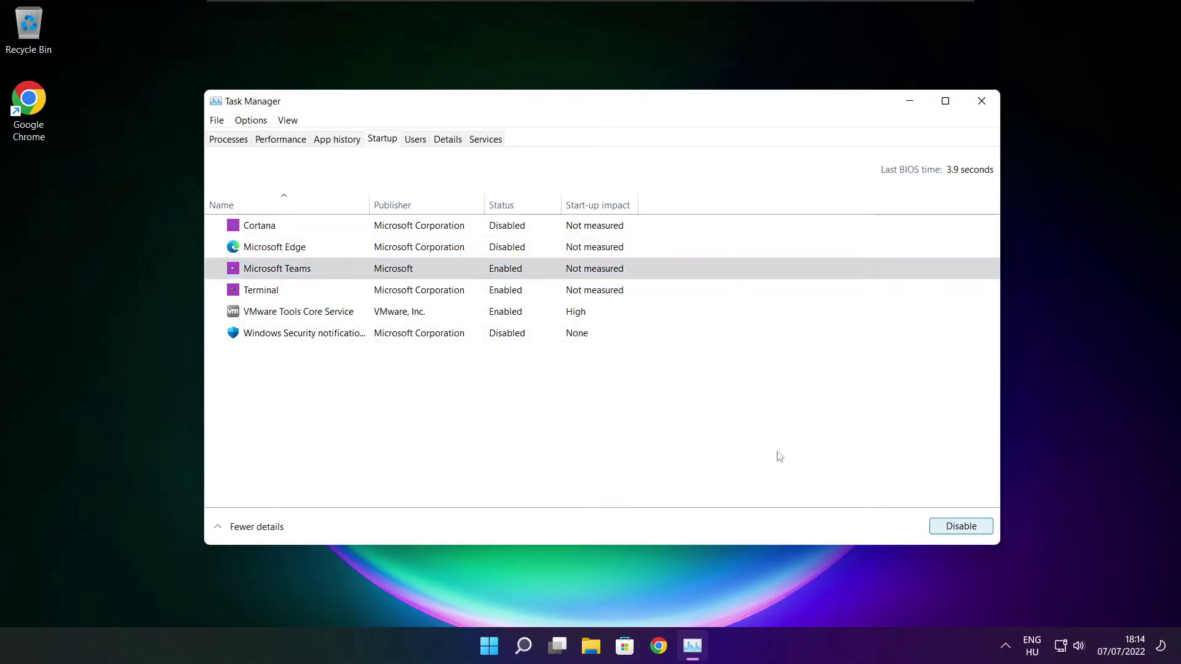
pyautogui.click(450, 297)
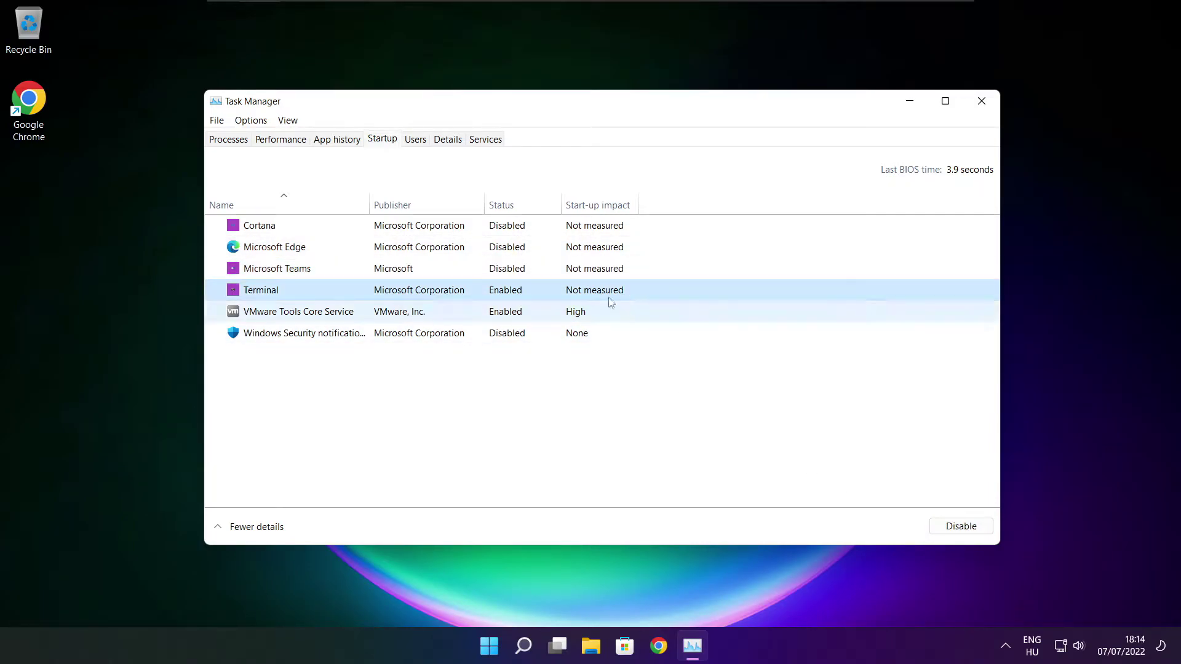
pyautogui.click(977, 532)
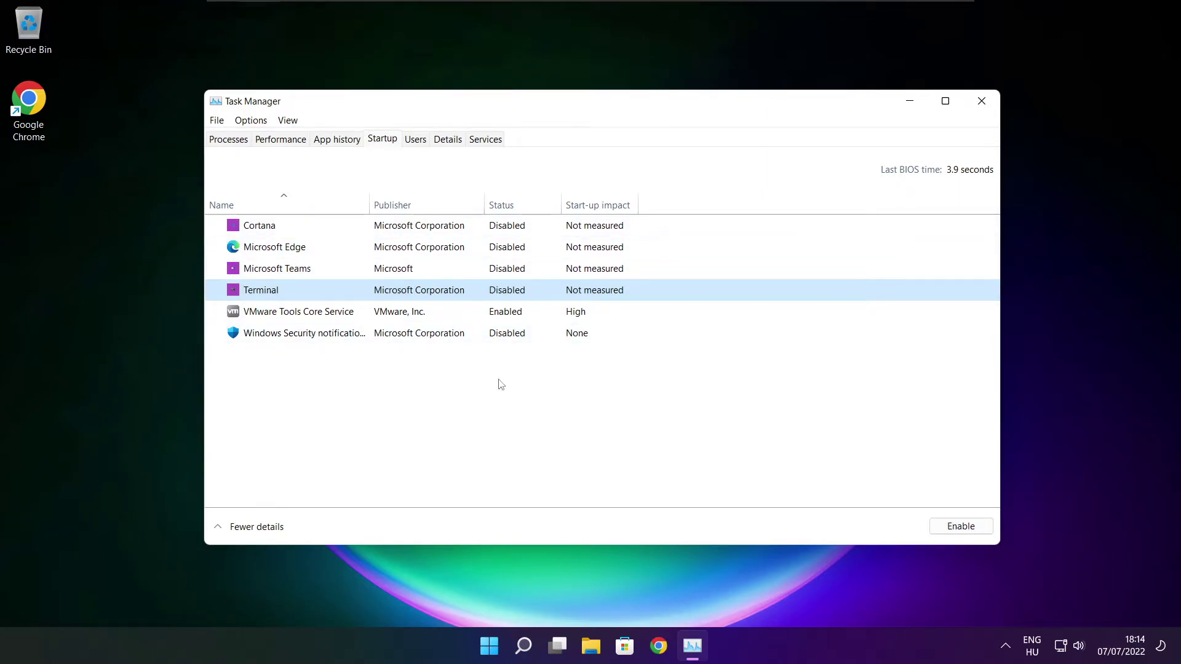
pyautogui.click(981, 104)
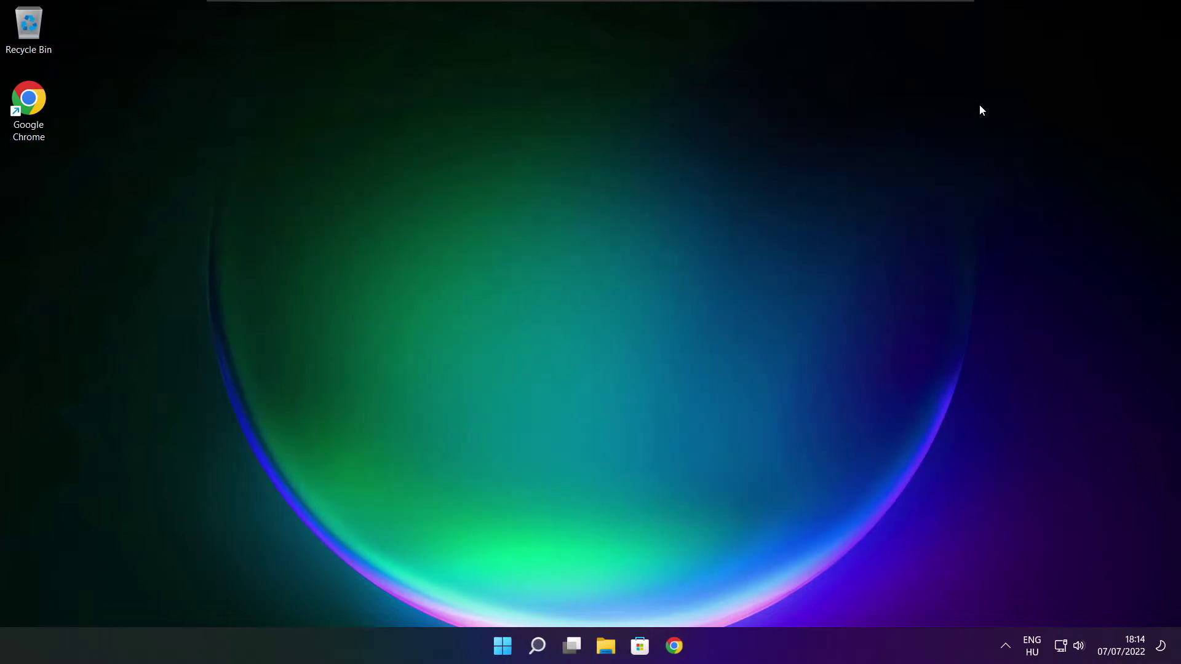
# Search Windows for 'optimis' to find Defragment and Optimise Drives
pyautogui.click(540, 650)
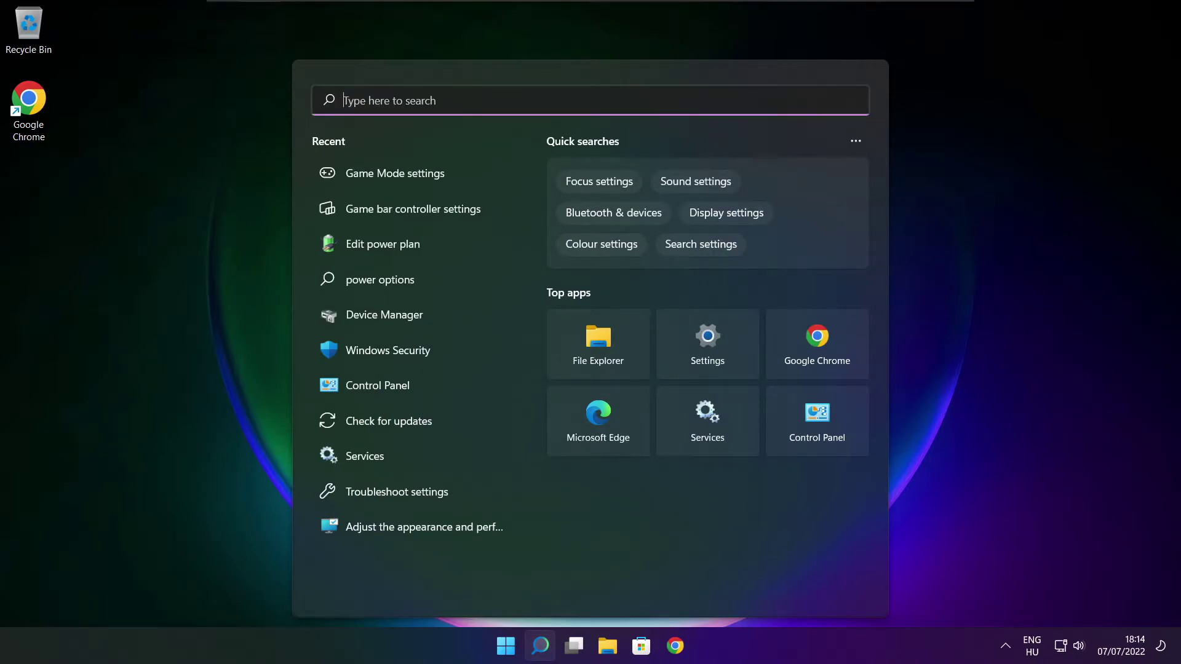
pyautogui.write('op')
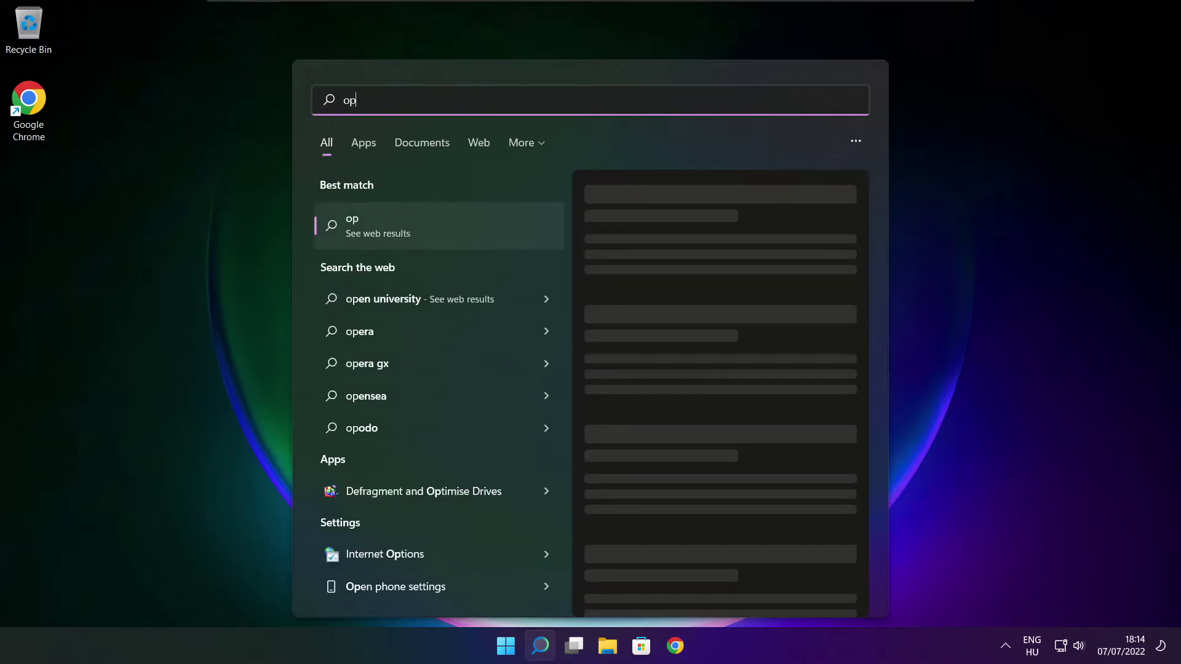
pyautogui.write('timise')
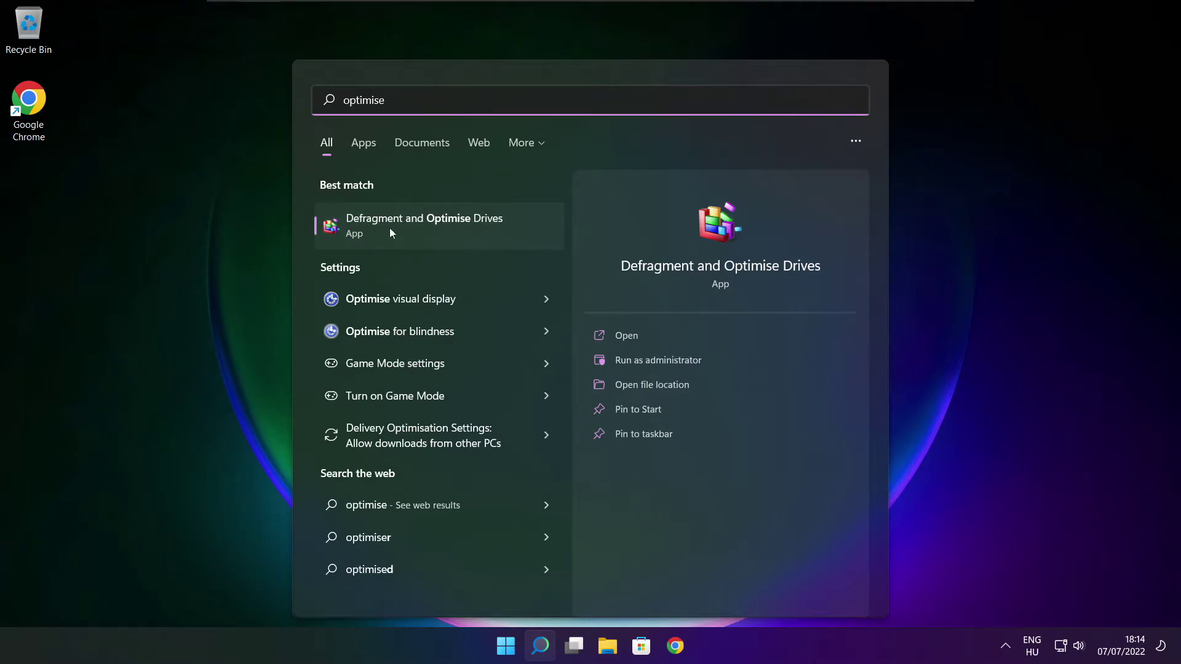
# Analyse drive C: in Optimise Drives (9% fragmented), start optimising it, then close the tool
pyautogui.click(453, 223)
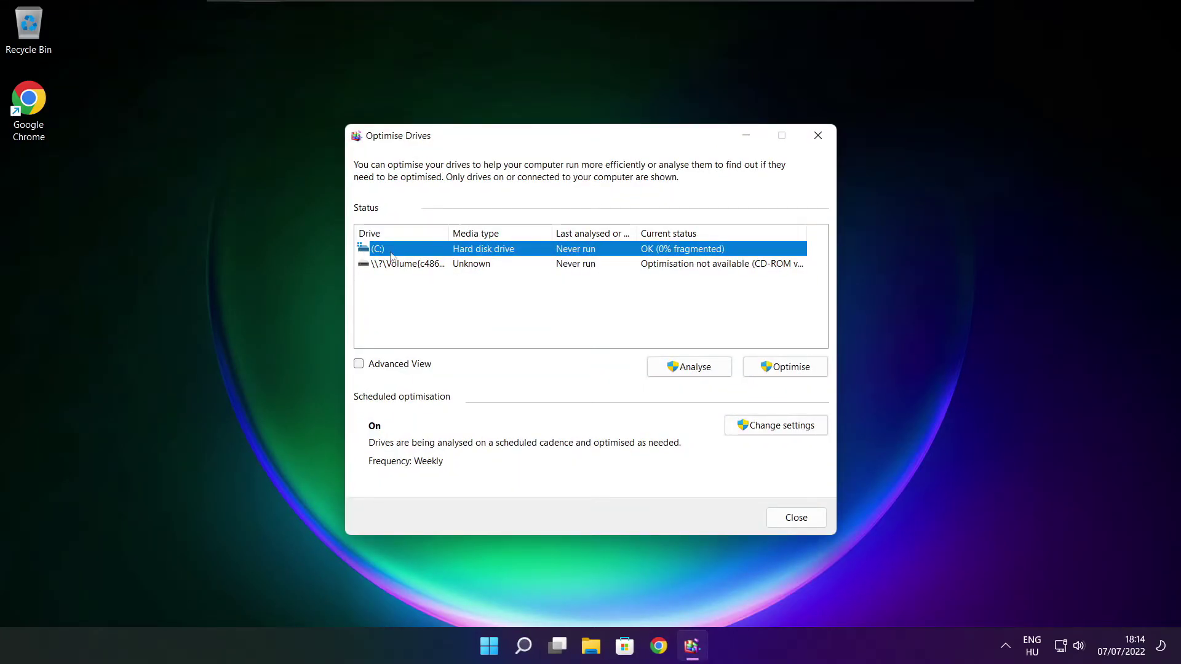
pyautogui.click(679, 369)
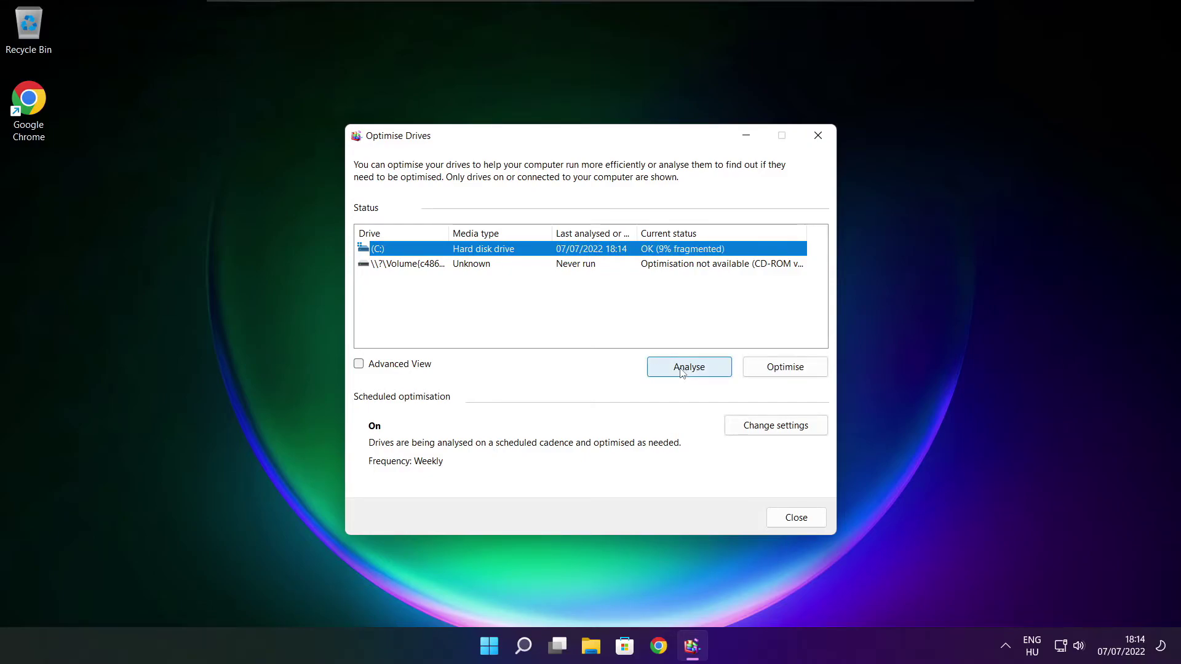
pyautogui.click(791, 374)
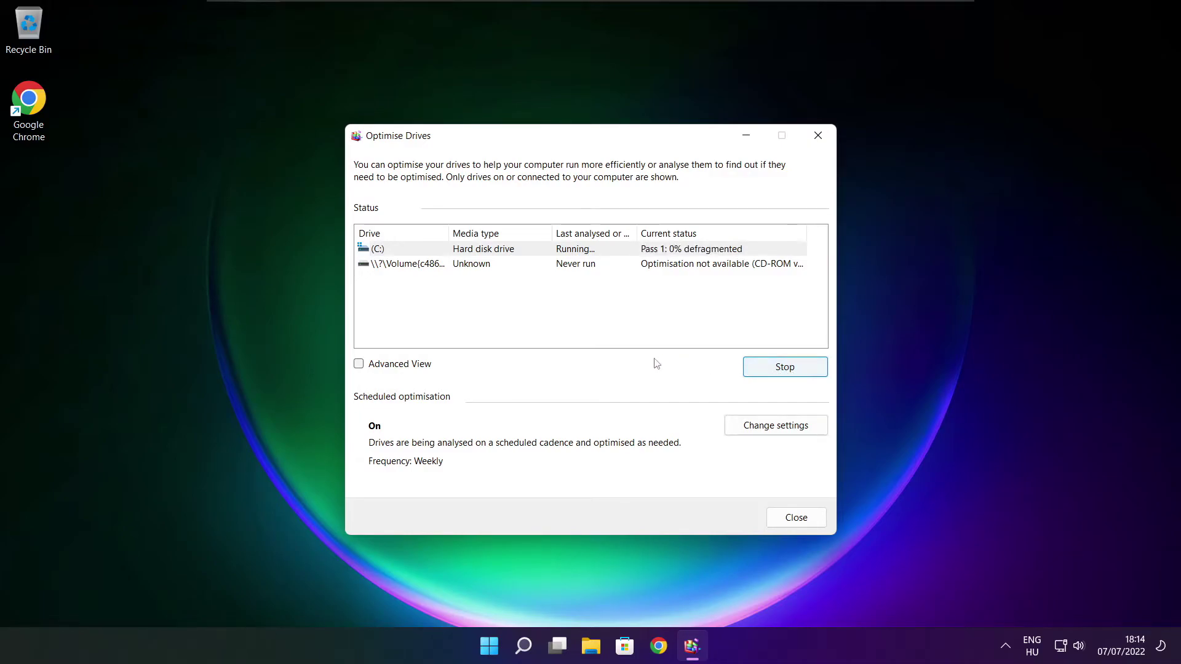
pyautogui.hotkey('alt', 'F4')
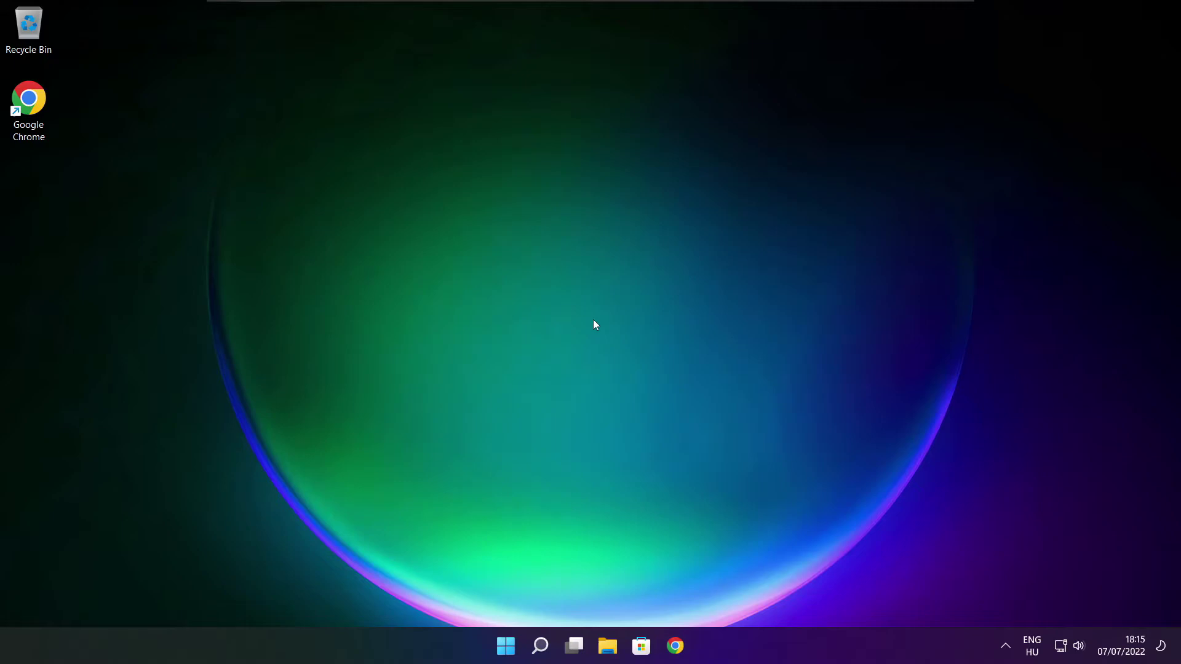
# Search Windows for 'updates' and open the Check for updates best match
pyautogui.click(540, 647)
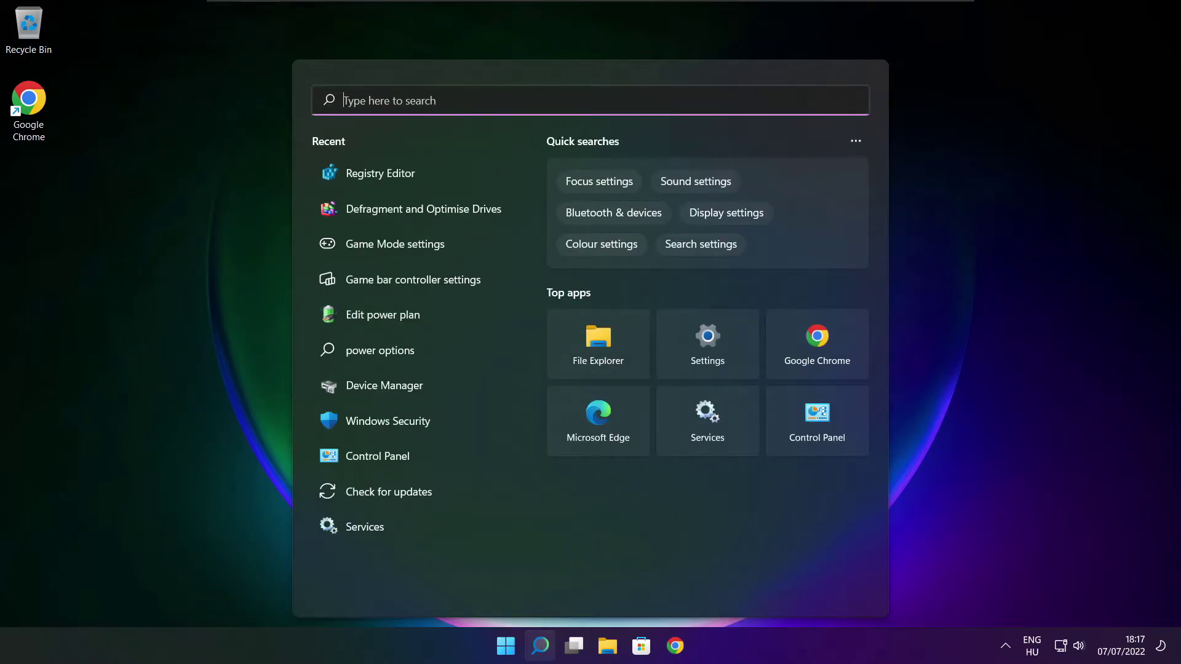
pyautogui.write('updates')
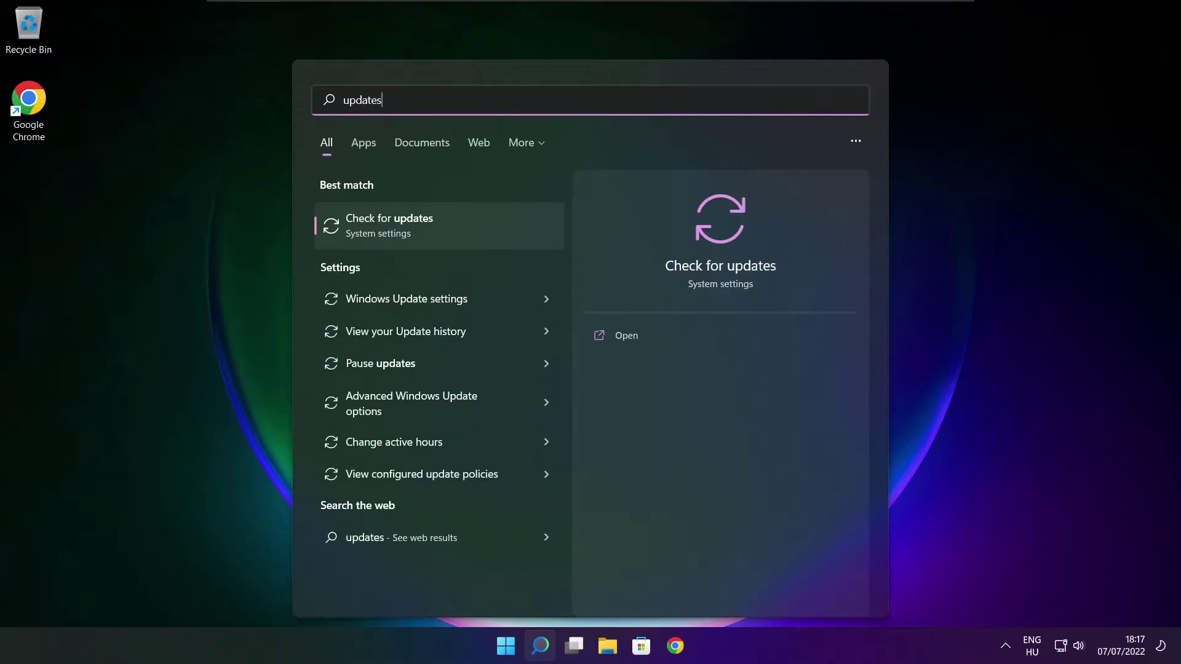
pyautogui.click(430, 228)
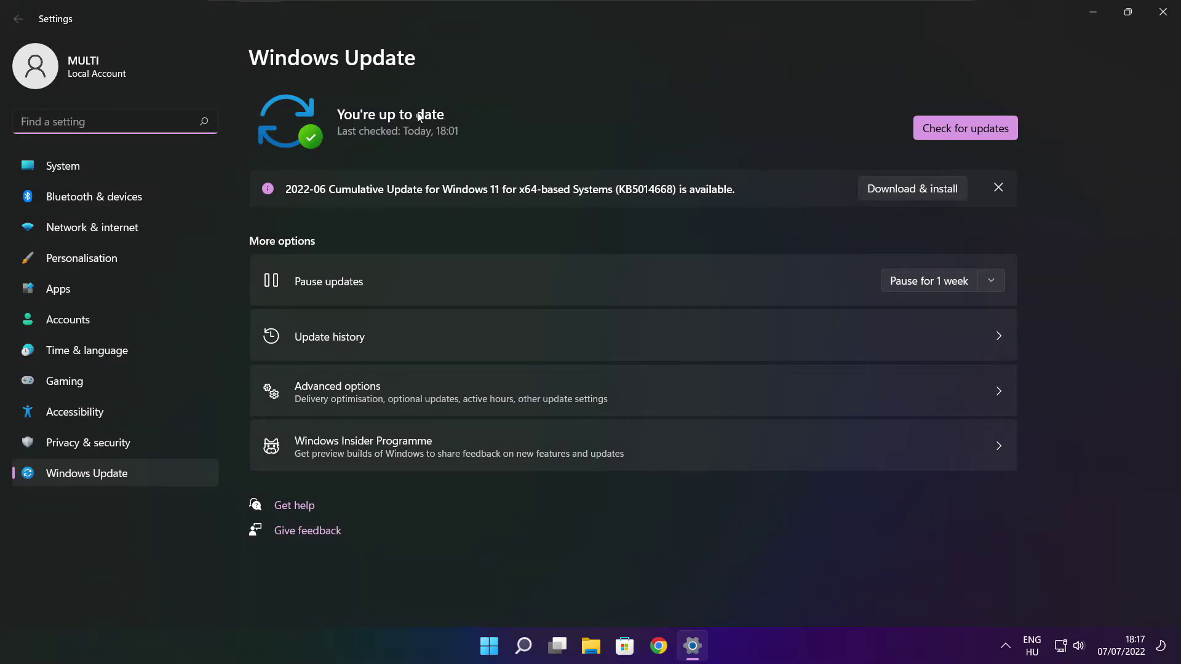
# Run a fresh Windows Update check (last checked 18:18) and close Settings
pyautogui.click(965, 128)
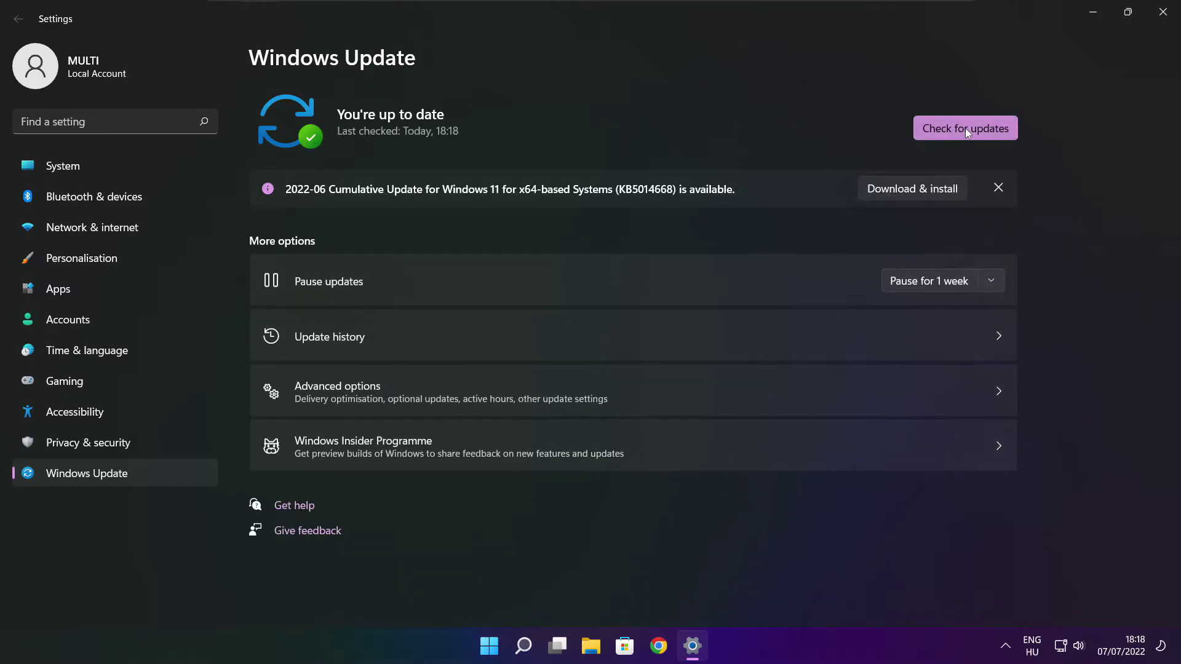
pyautogui.click(1163, 19)
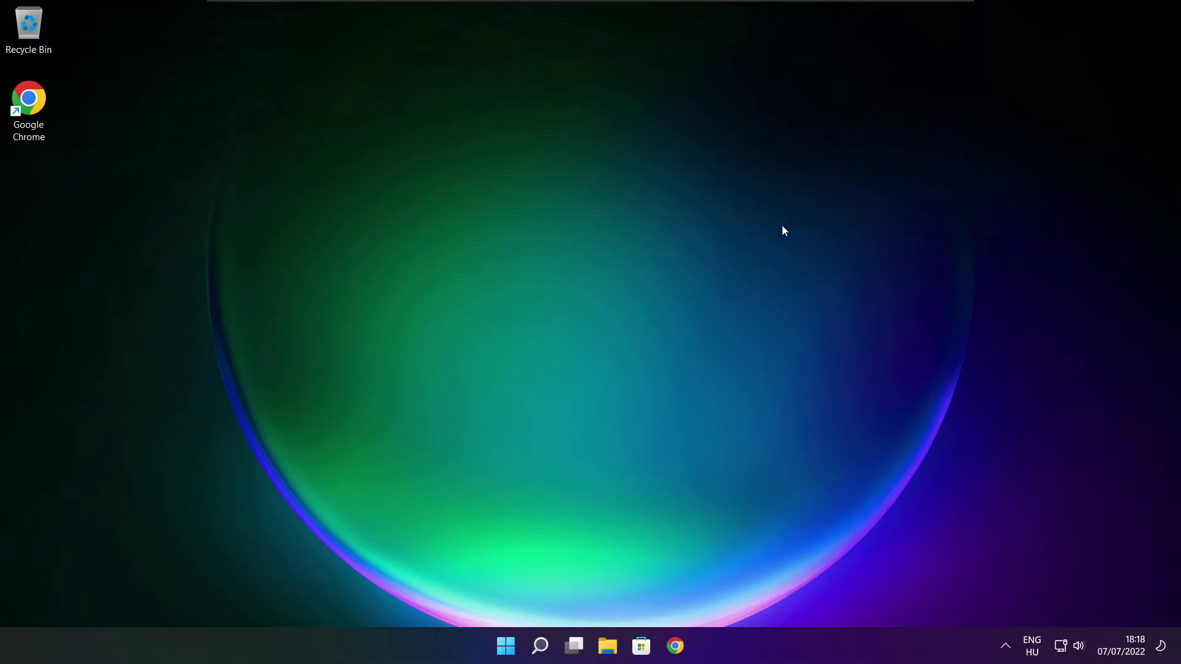
# Search Windows for 'regedit' and launch Registry Editor from the results
pyautogui.click(540, 647)
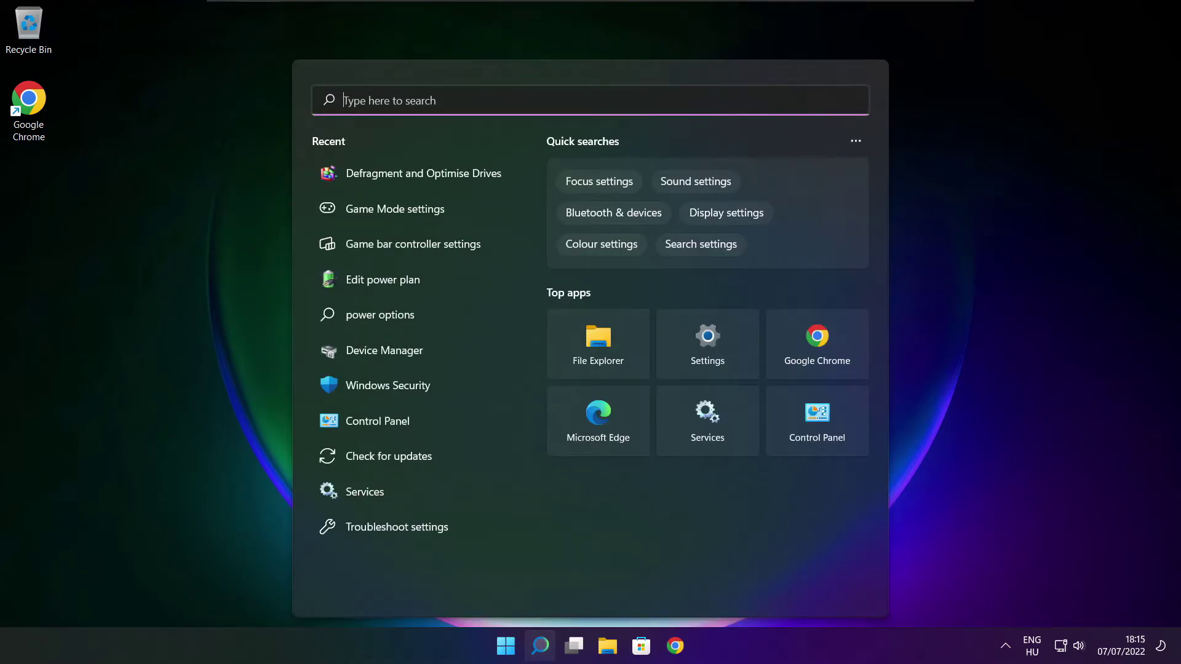
pyautogui.write('regedit')
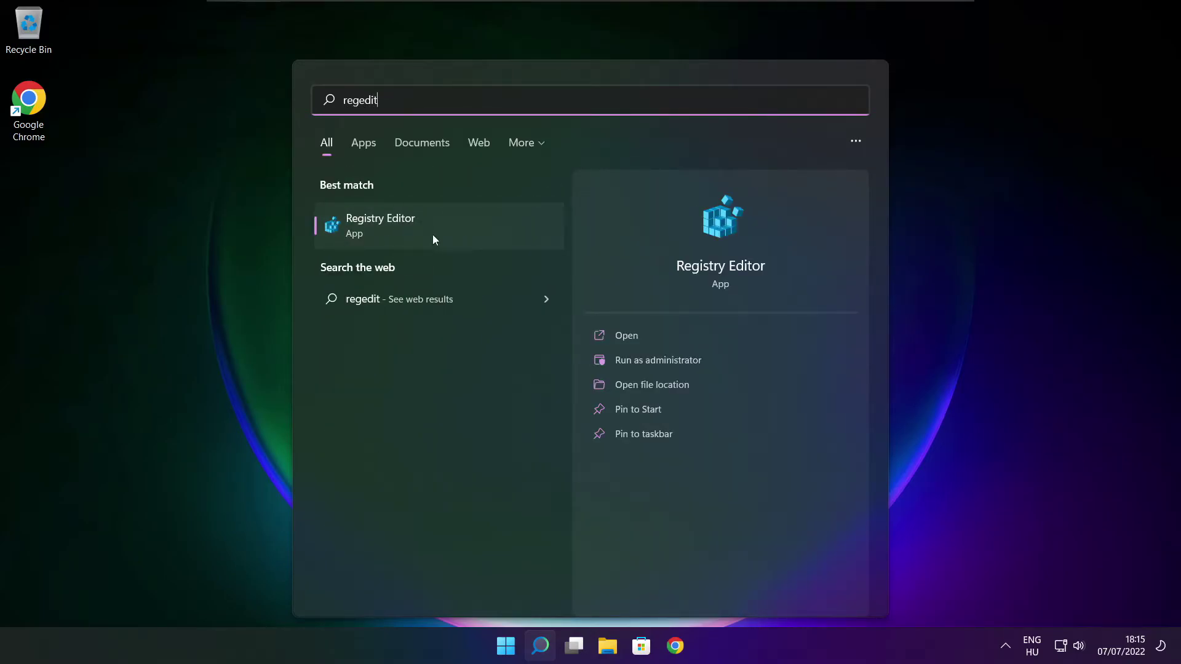
pyautogui.click(450, 223)
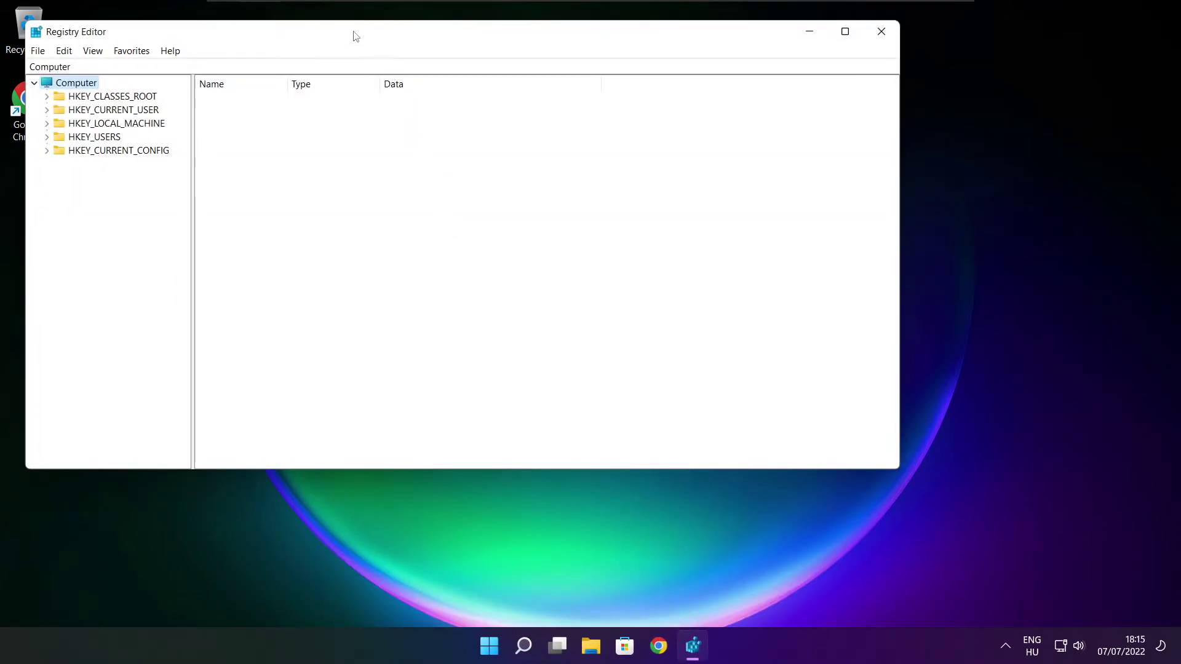
# Navigate to HKEY_CURRENT_USER\System\GameConfigStore and widen the name column
pyautogui.moveTo(353, 34); pyautogui.dragTo(482, 124)
pyautogui.click(189, 203)
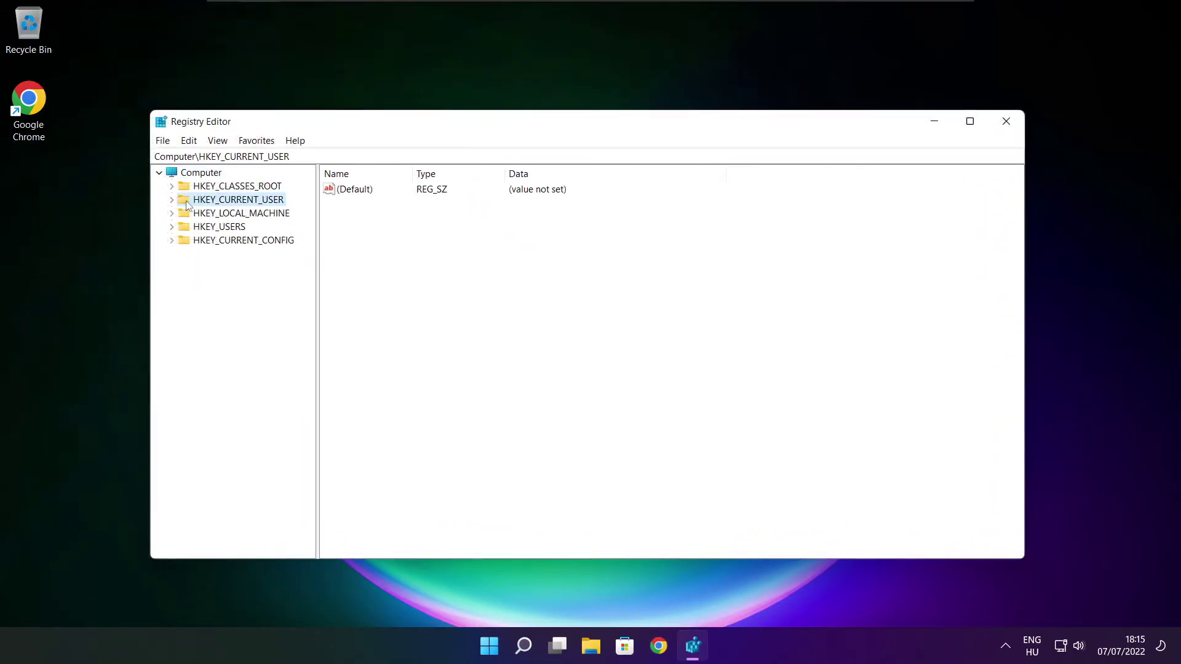
pyautogui.click(173, 200)
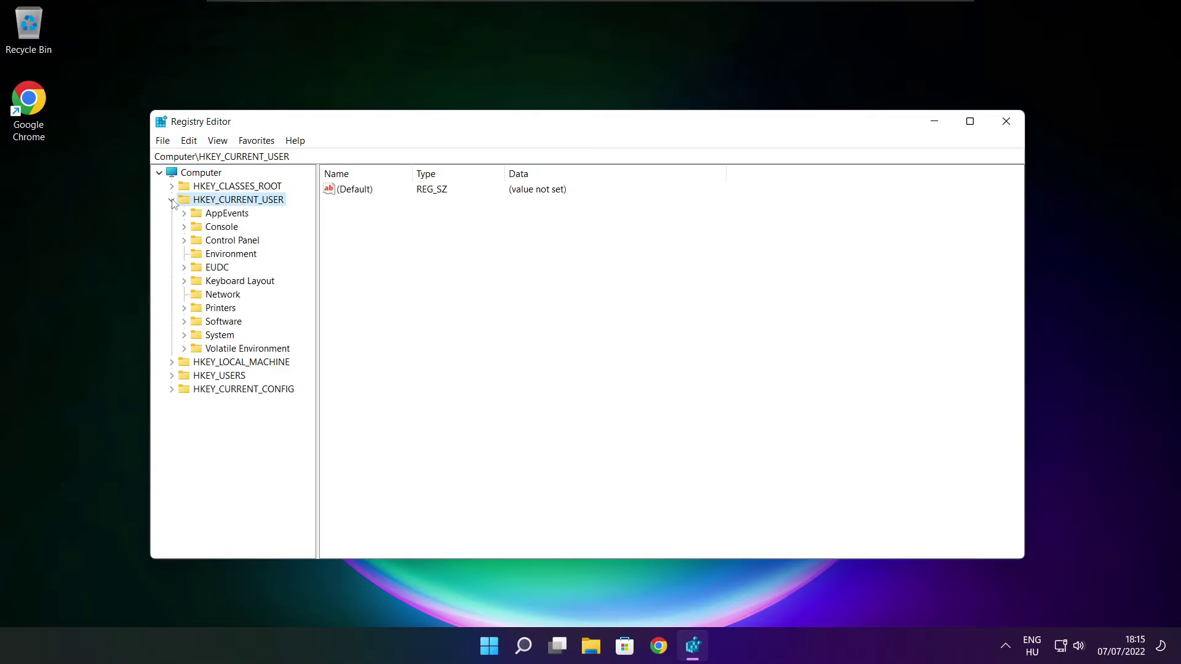
pyautogui.click(198, 340)
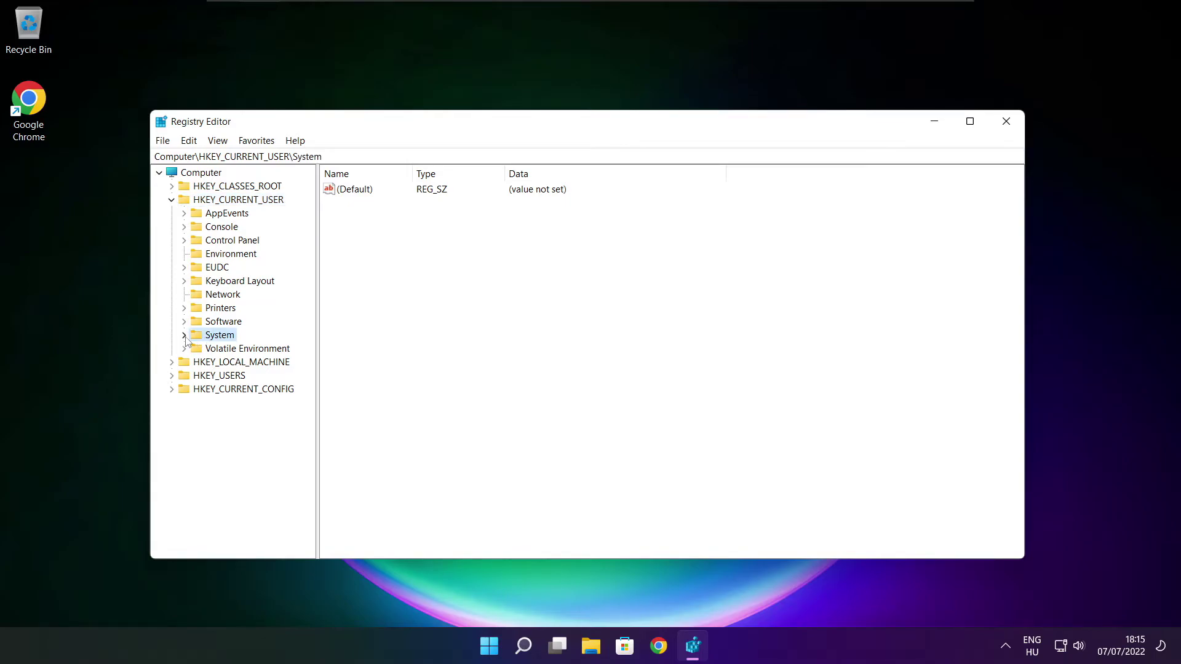
pyautogui.click(184, 336)
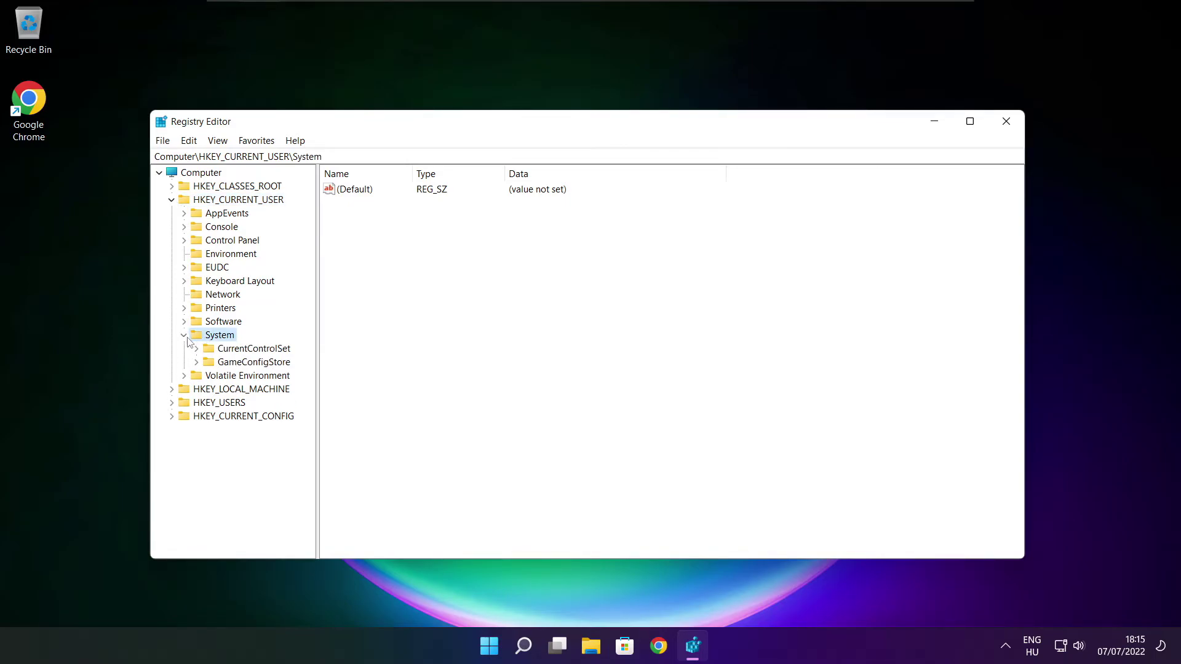
pyautogui.click(234, 366)
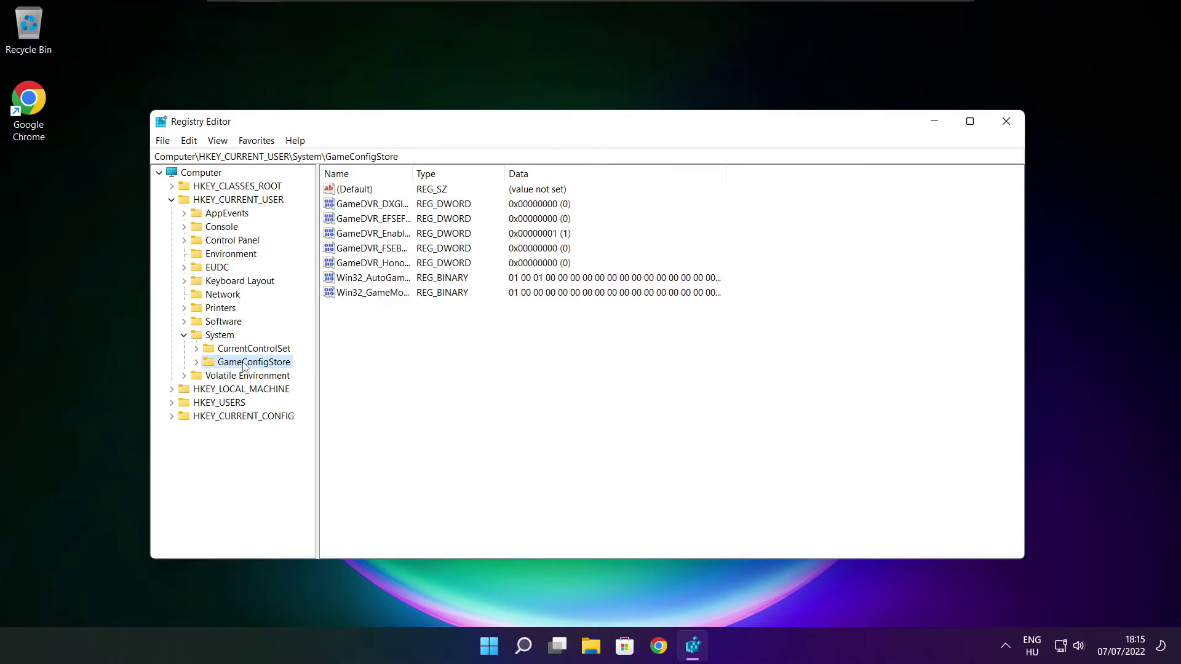
pyautogui.moveTo(412, 169); pyautogui.dragTo(521, 168)
# Change GameDVR_Enabled from 1 to 0, then collapse HKEY_CURRENT_USER
pyautogui.click(382, 239)
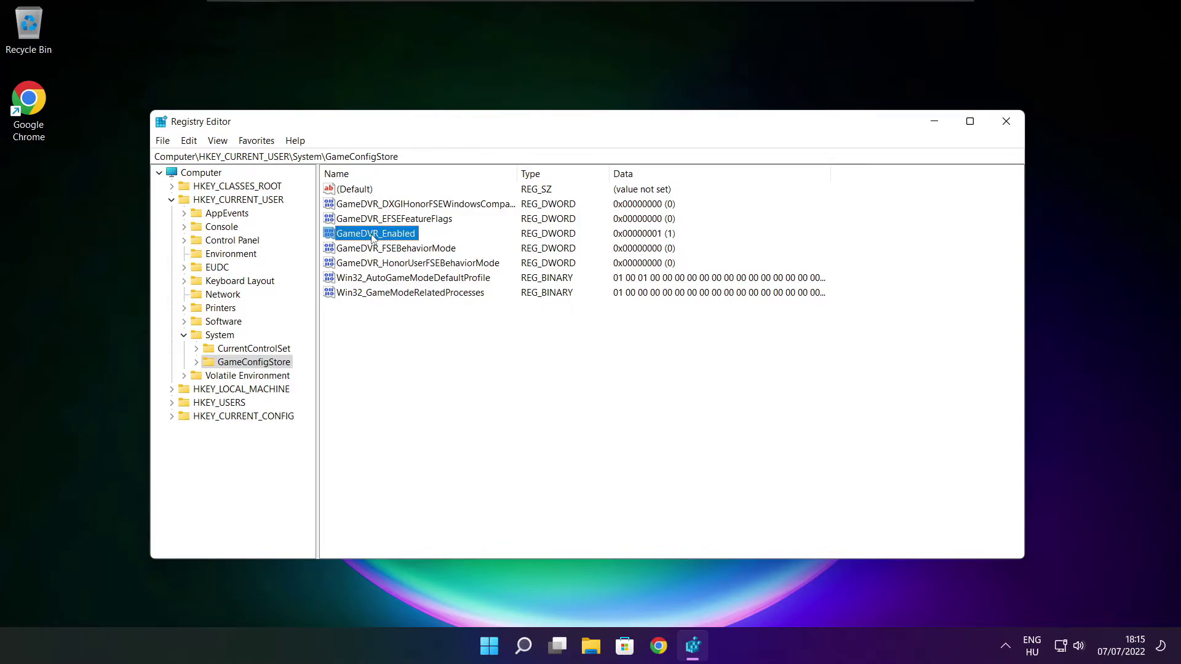
pyautogui.doubleClick(373, 240)
pyautogui.moveTo(347, 197); pyautogui.dragTo(621, 244)
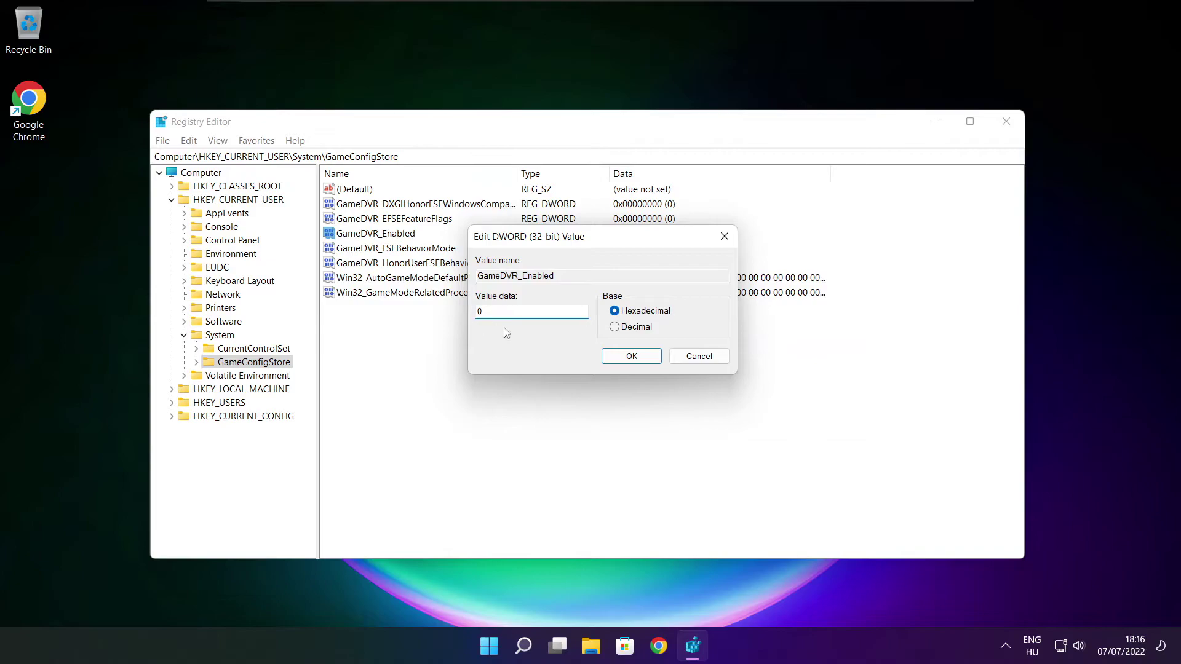
pyautogui.click(631, 357)
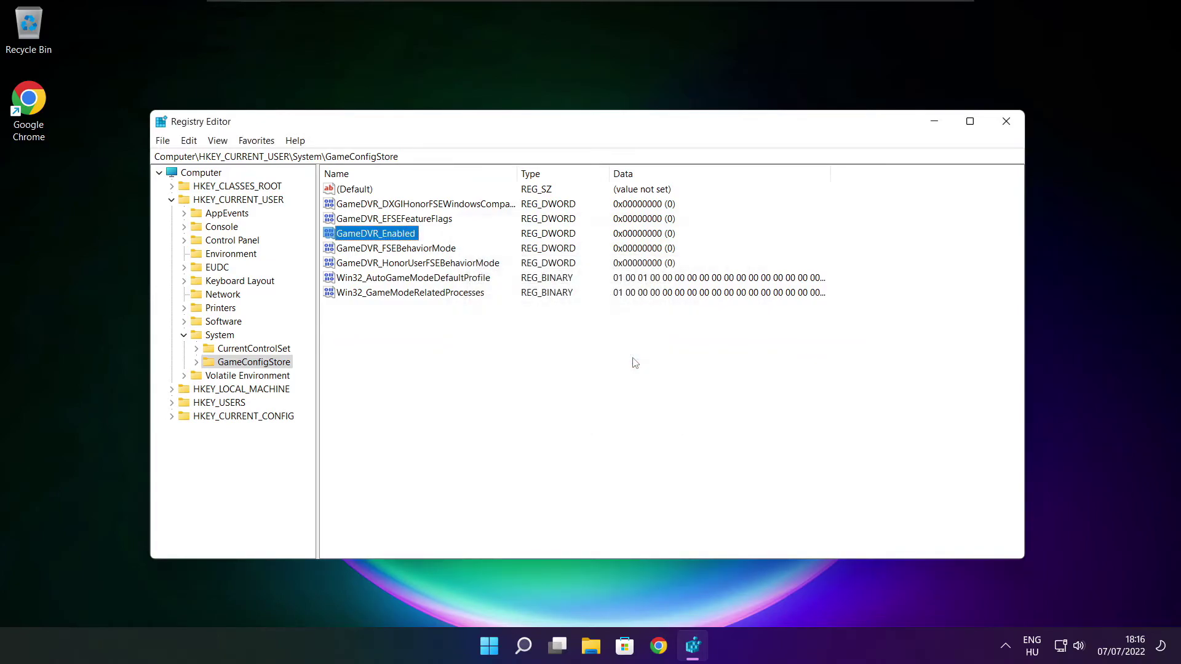
pyautogui.click(172, 201)
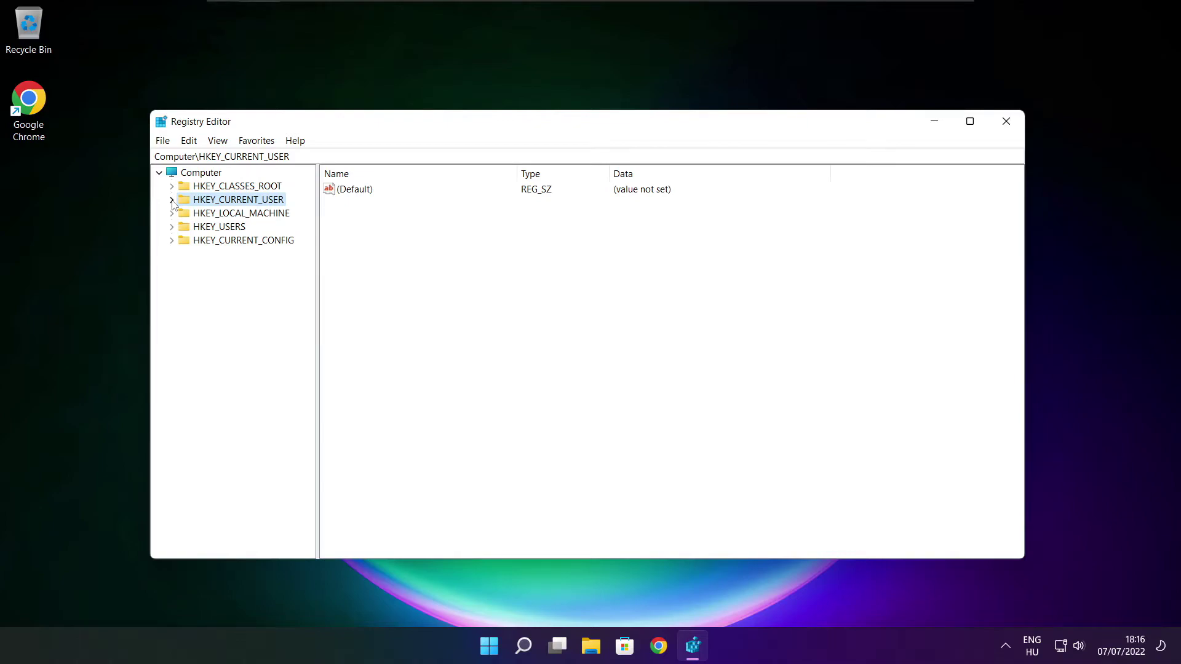
# Expand HKEY_LOCAL_MACHINE > SOFTWARE > Microsoft in the registry tree
pyautogui.click(179, 215)
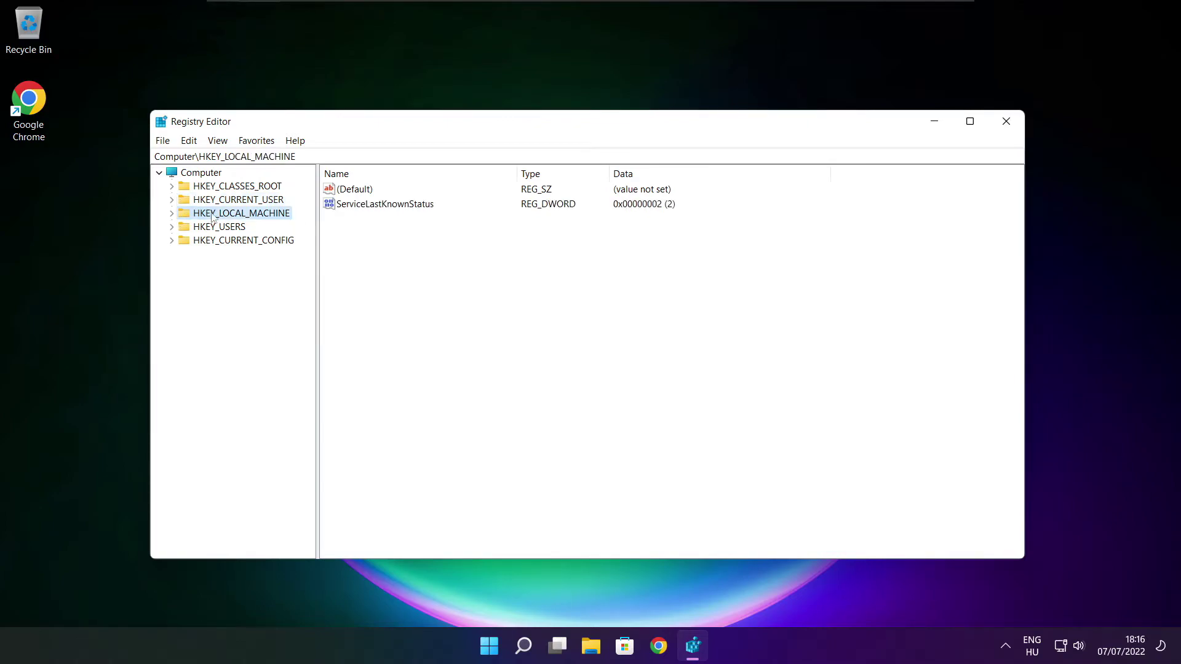
pyautogui.click(172, 214)
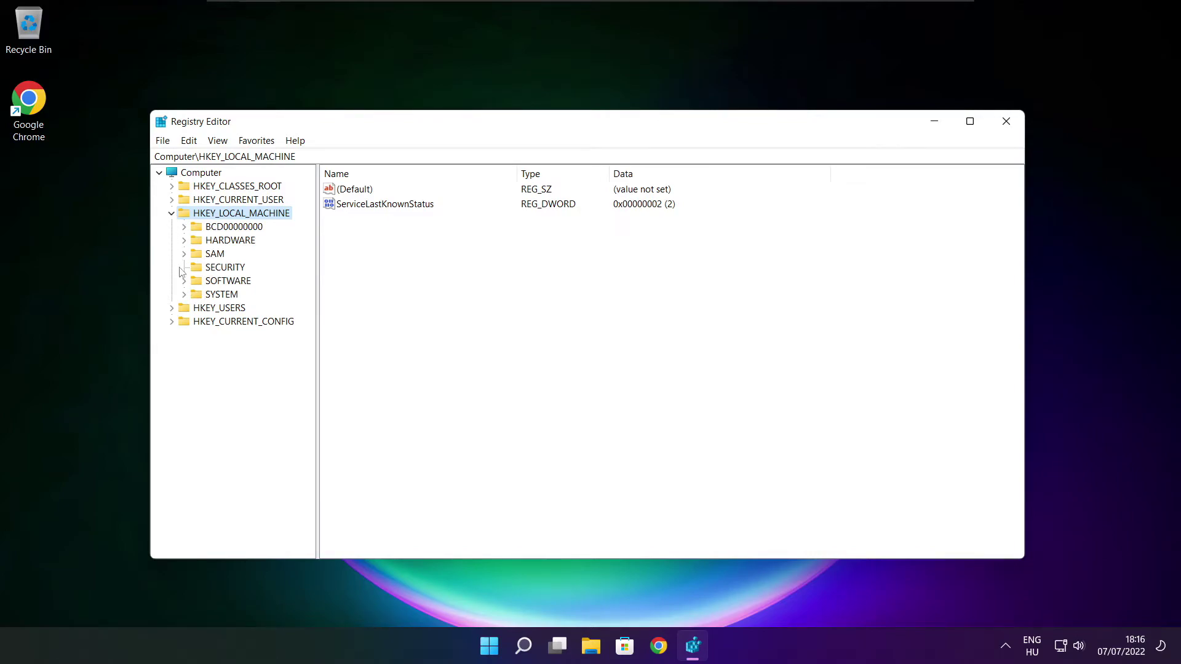
pyautogui.click(215, 282)
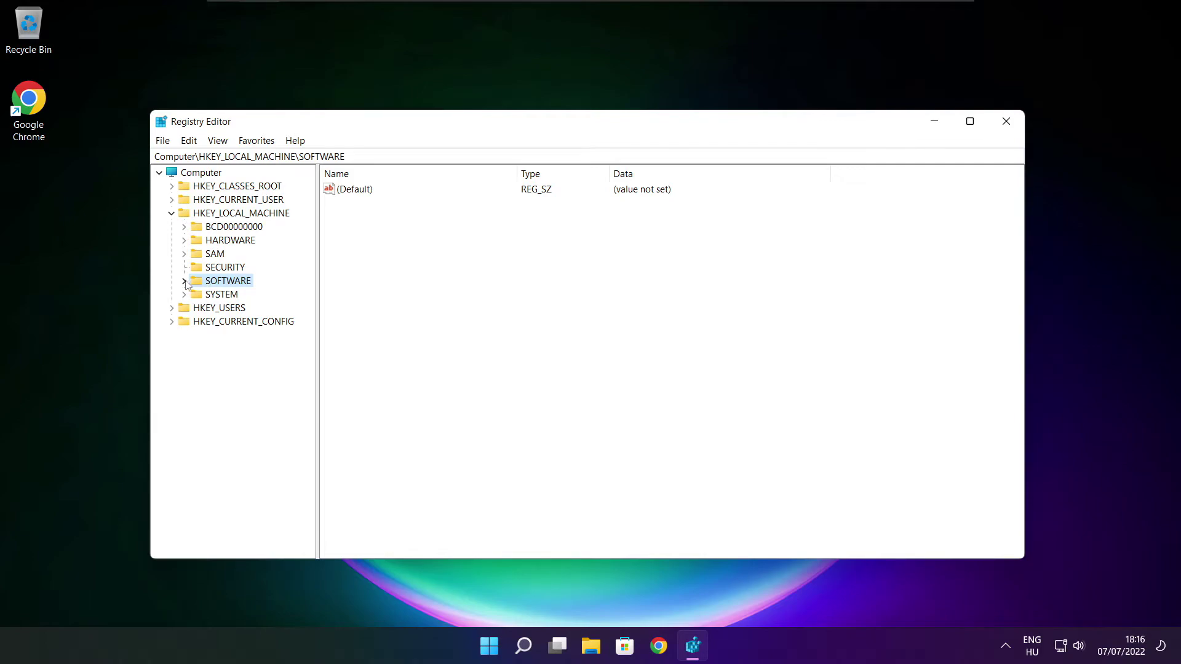
pyautogui.click(184, 282)
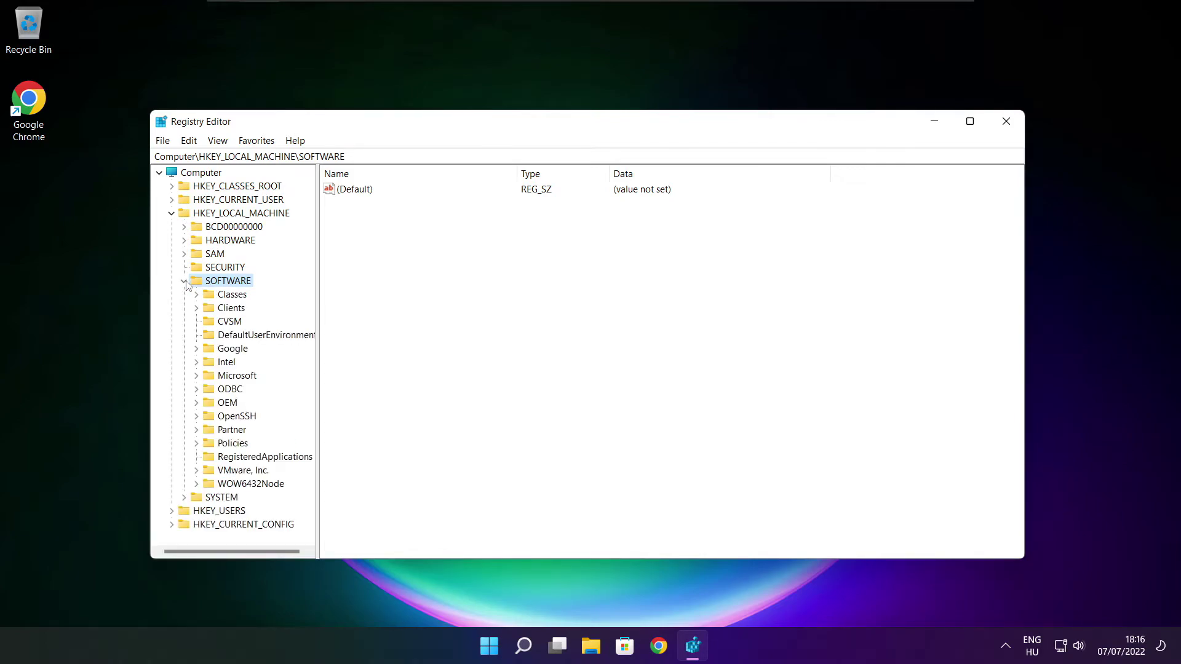
pyautogui.click(227, 377)
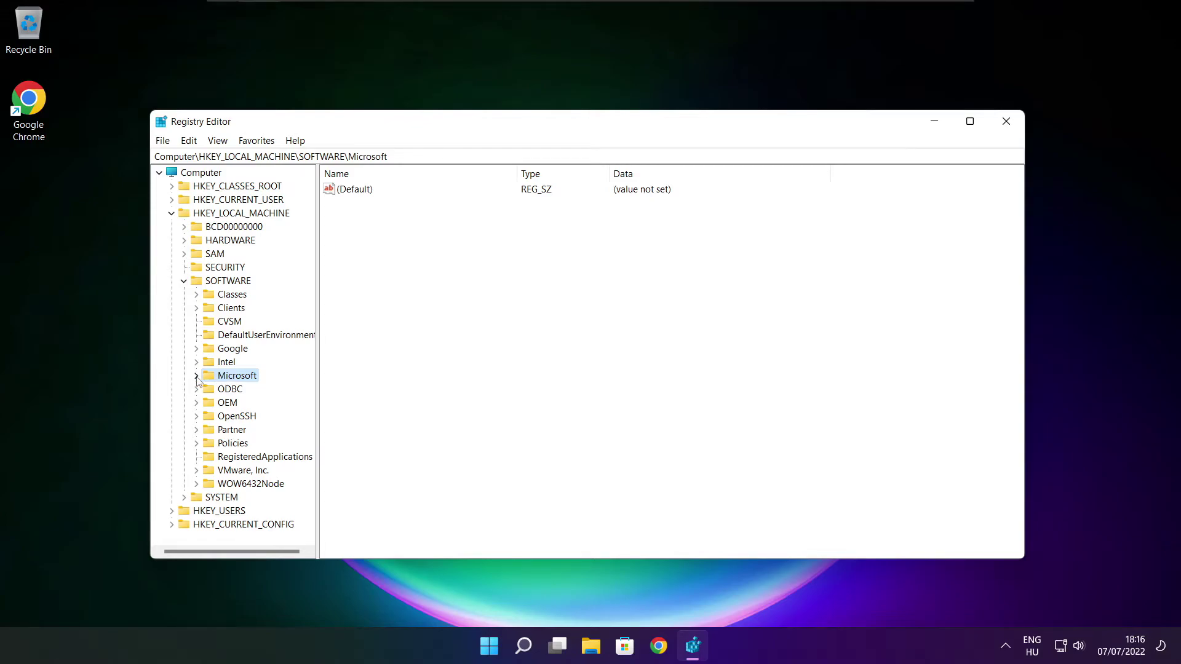
pyautogui.click(197, 376)
# Expand Microsoft\PolicyManager and its default subkey
pyautogui.scroll(-20, 242, 369)
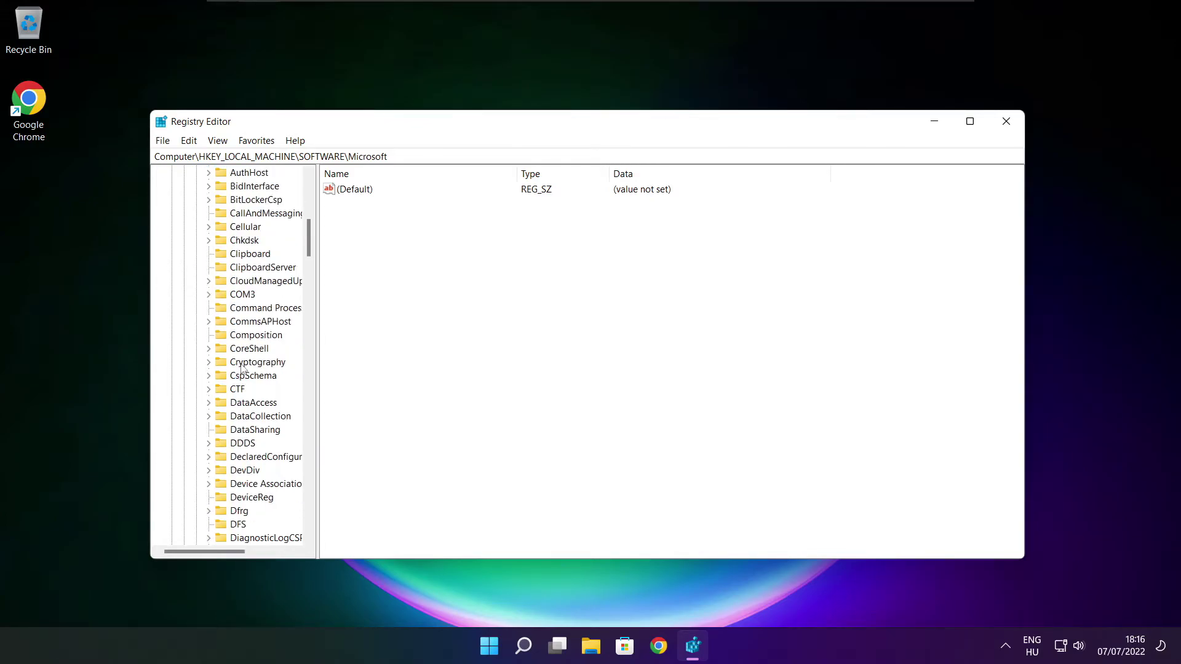
pyautogui.scroll(-20, 242, 369)
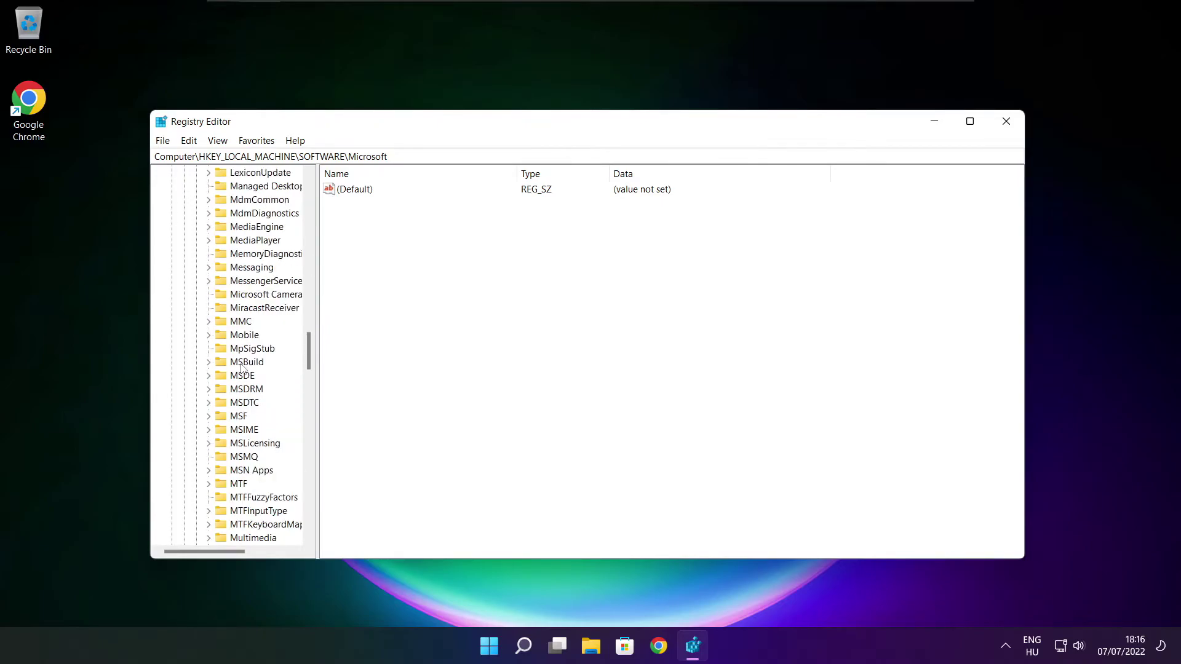
pyautogui.scroll(-1, 242, 368)
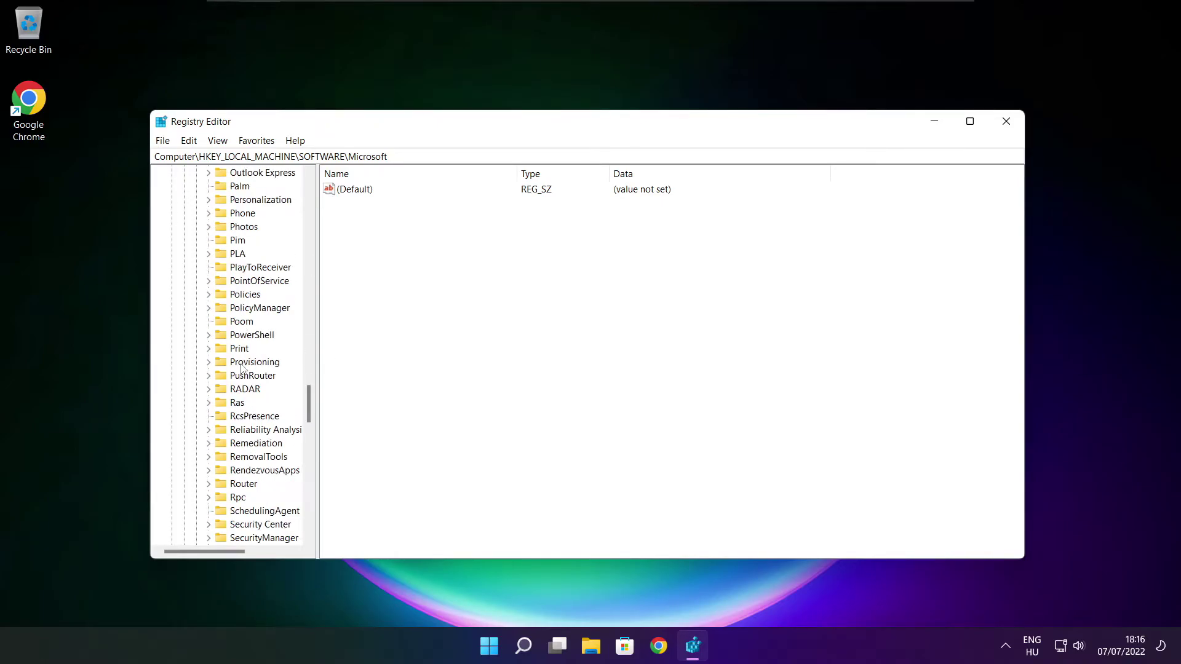
pyautogui.scroll(1, 243, 346)
pyautogui.click(244, 352)
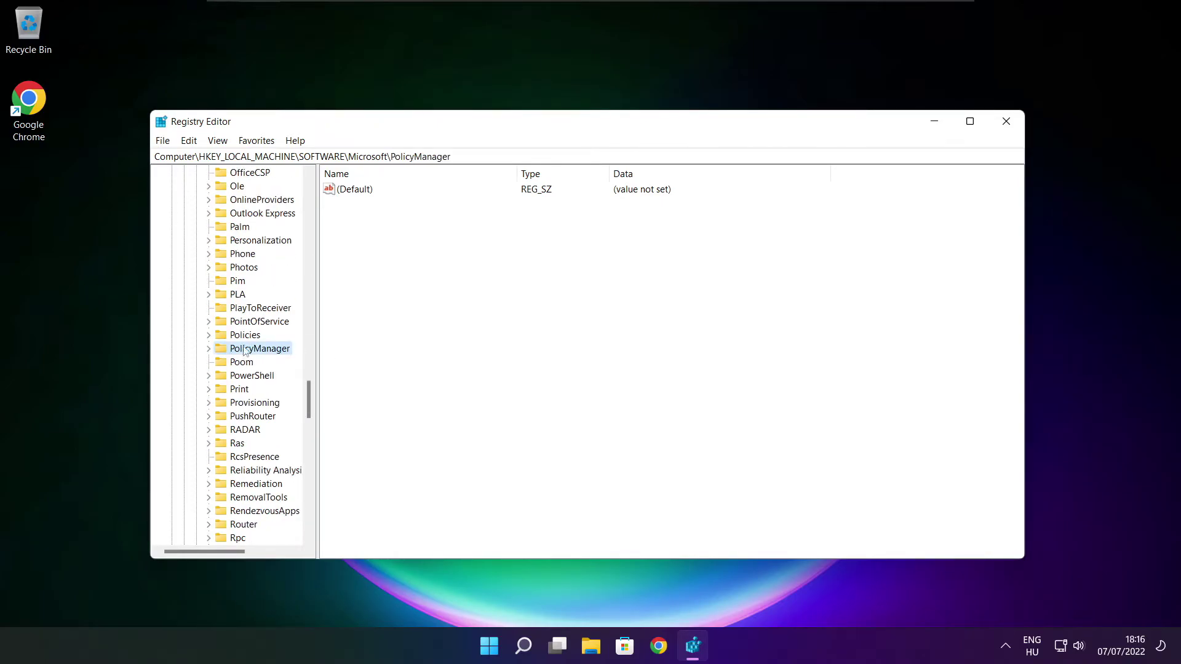
pyautogui.click(208, 349)
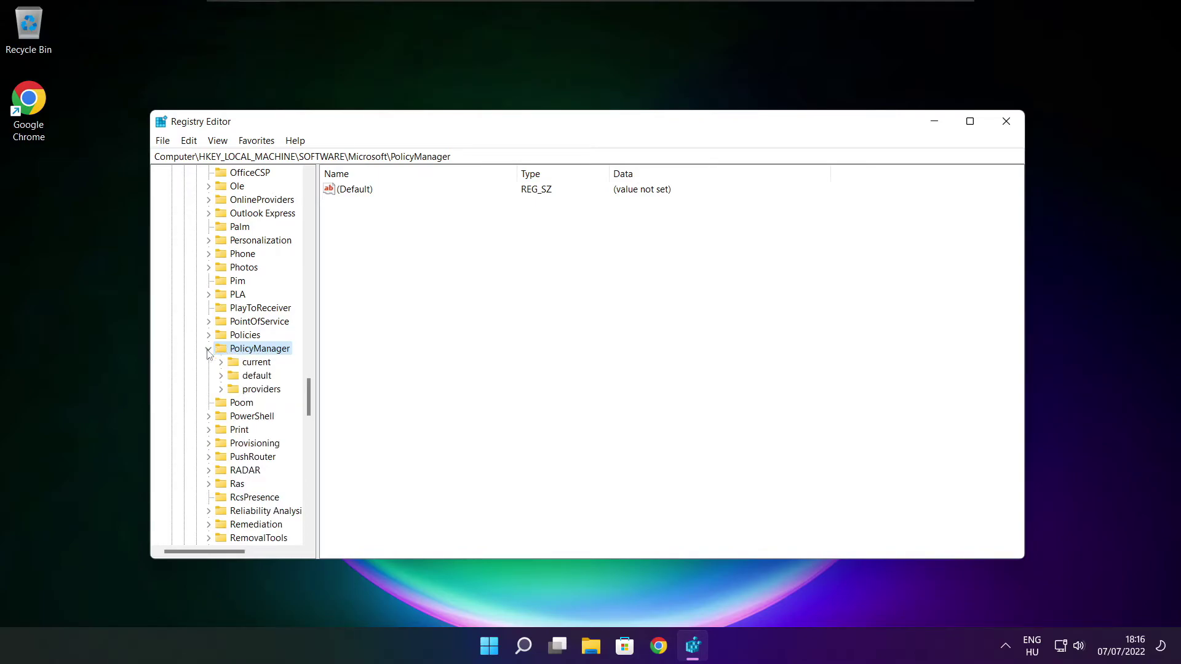
pyautogui.click(255, 377)
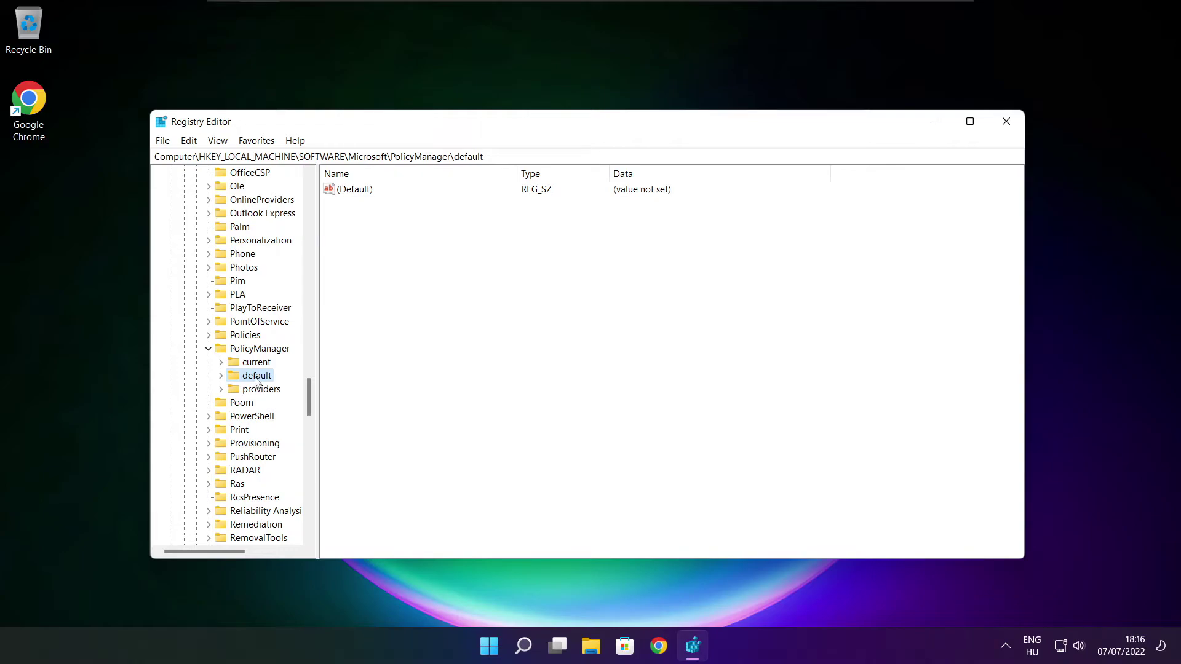
pyautogui.click(221, 376)
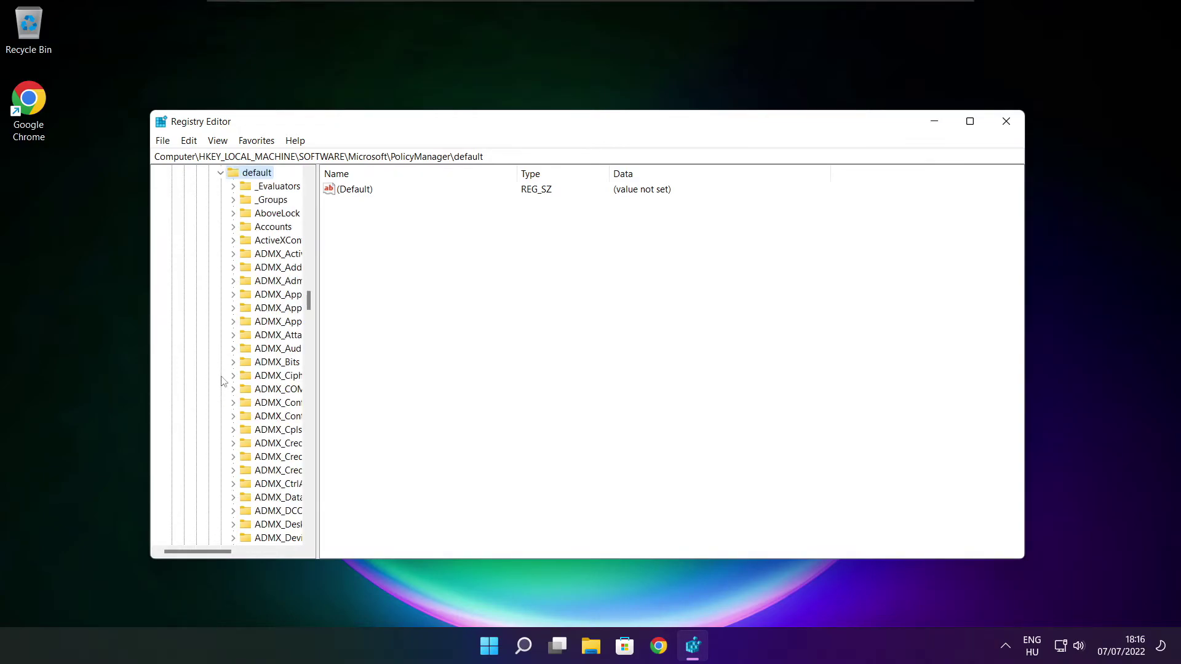
# Select and expand ApplicationManagement to reveal its AllowGameDVR subkey
pyautogui.scroll(-14, 274, 271)
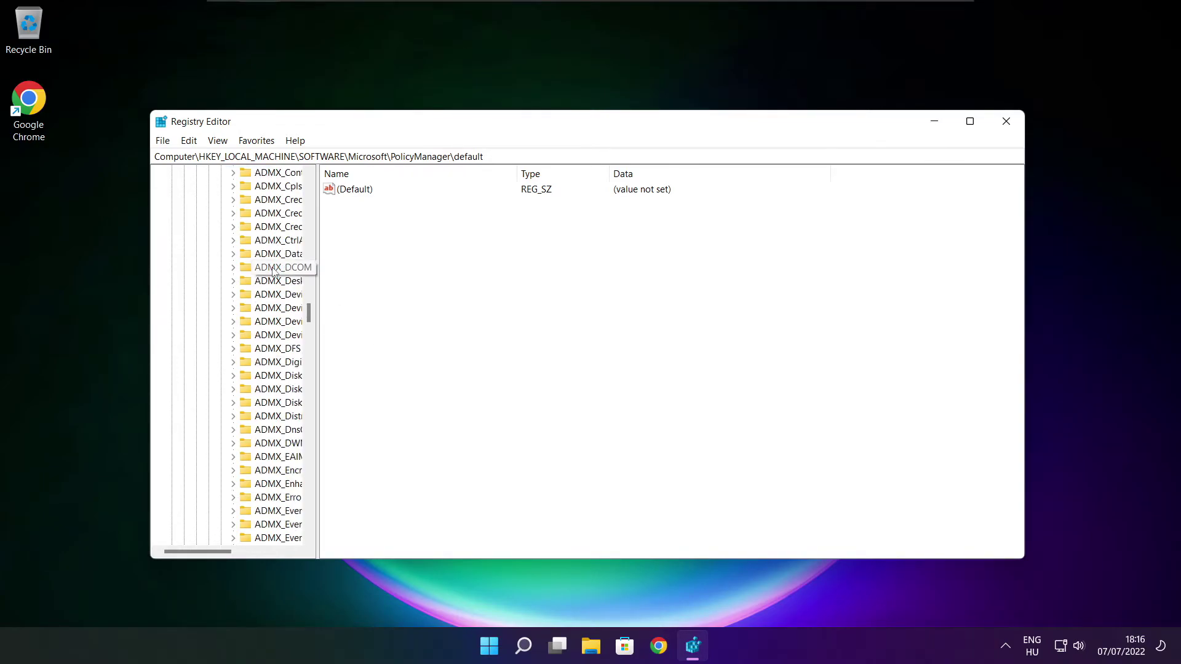
pyautogui.scroll(-20, 274, 271)
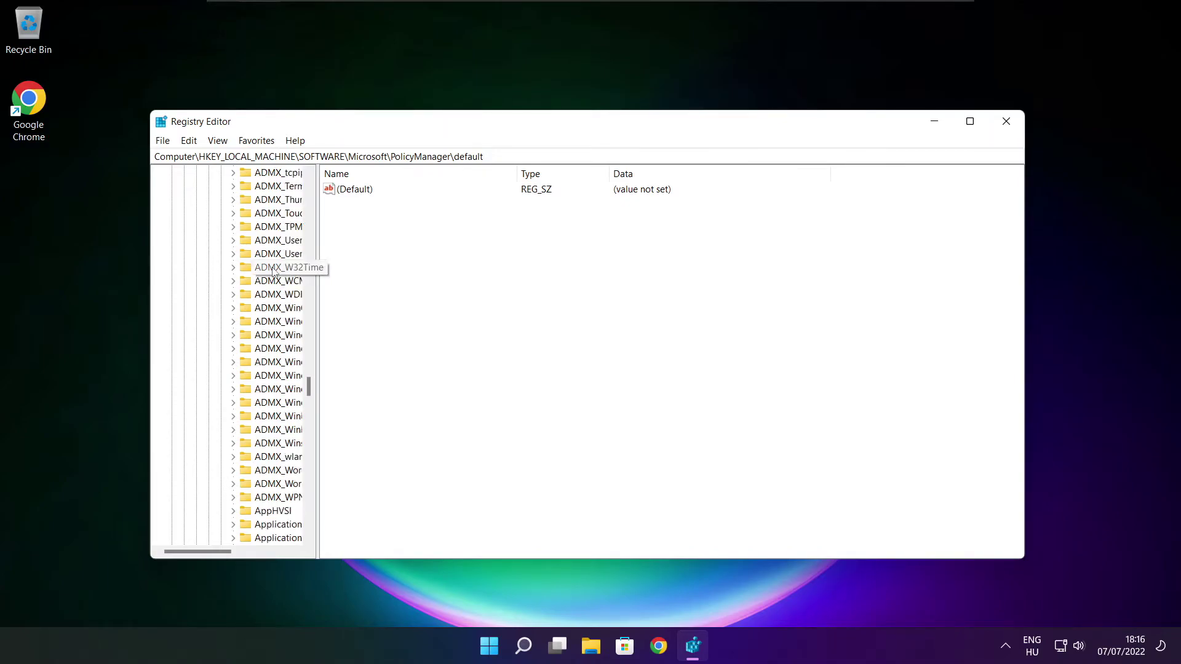
pyautogui.moveTo(318, 267); pyautogui.dragTo(391, 269)
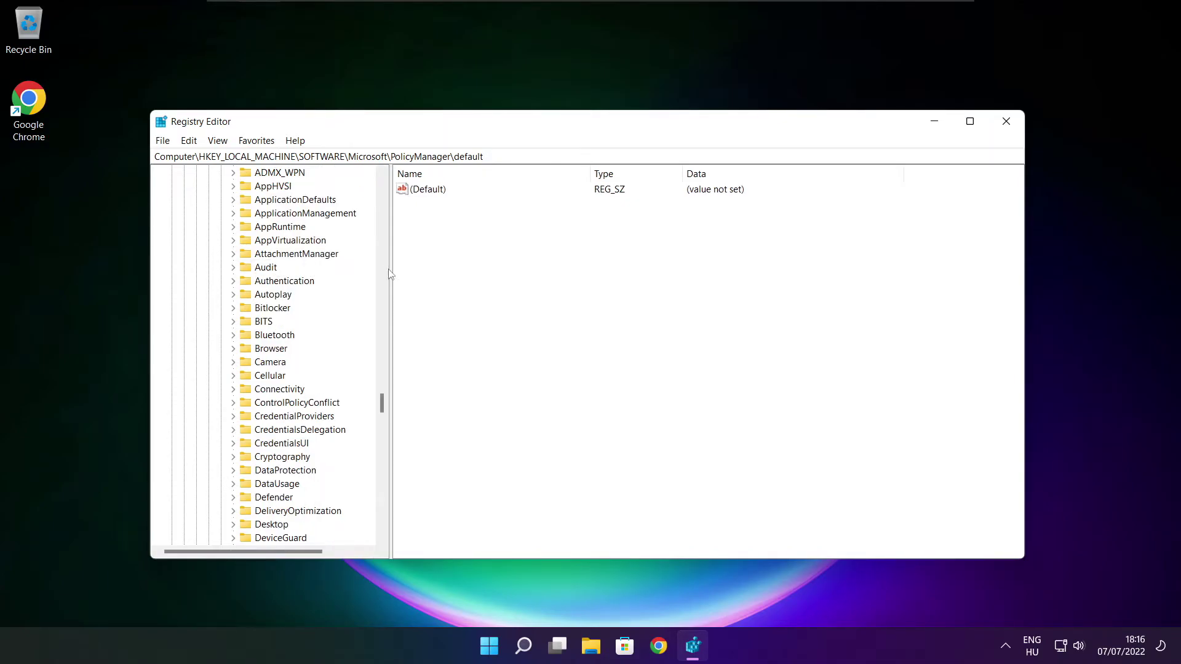
pyautogui.scroll(1, 286, 259)
pyautogui.click(286, 257)
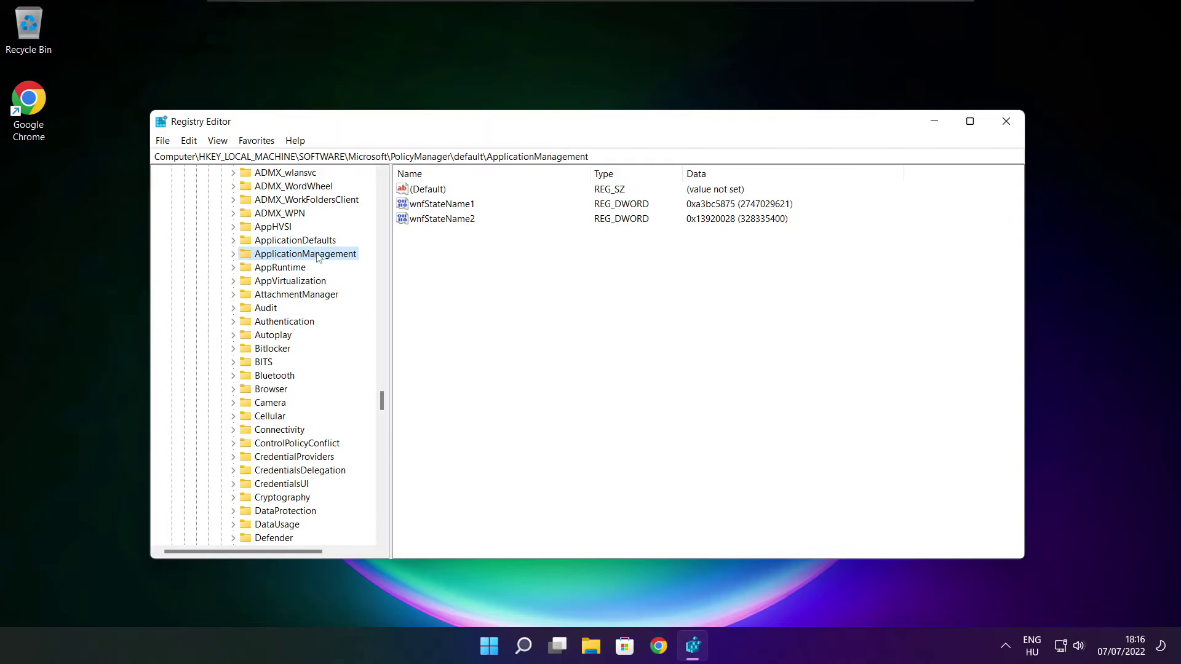
pyautogui.click(233, 254)
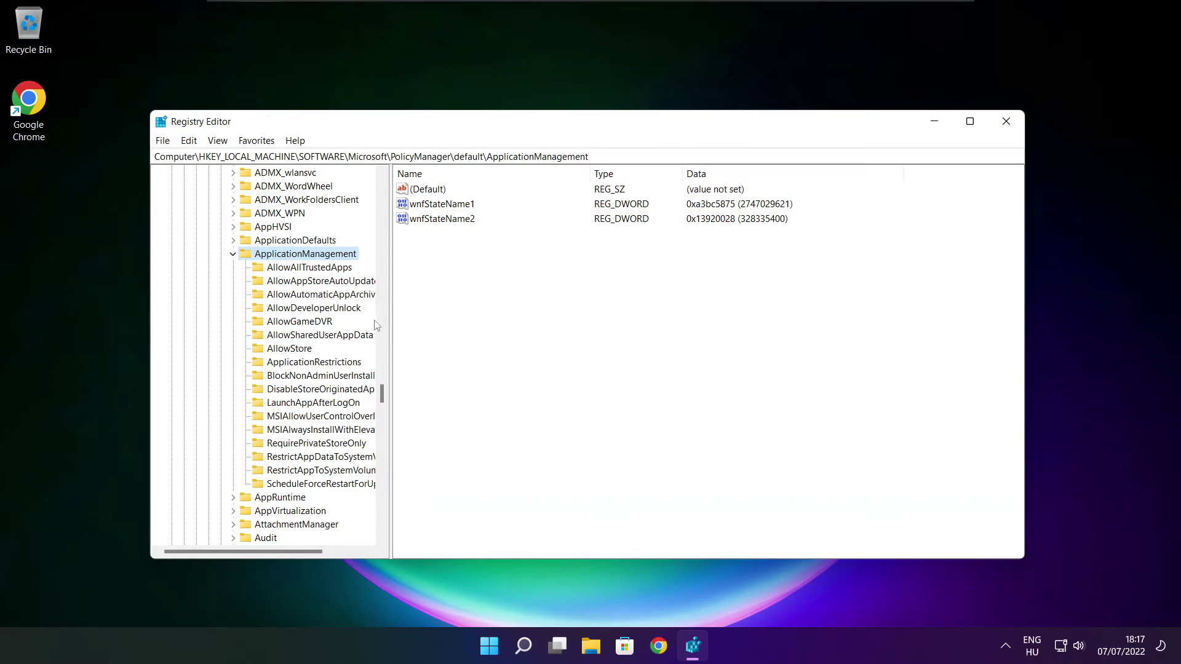
# Set the AllowGameDVR key's 'value' entry to 0 and close Registry Editor
pyautogui.moveTo(390, 308); pyautogui.dragTo(404, 309)
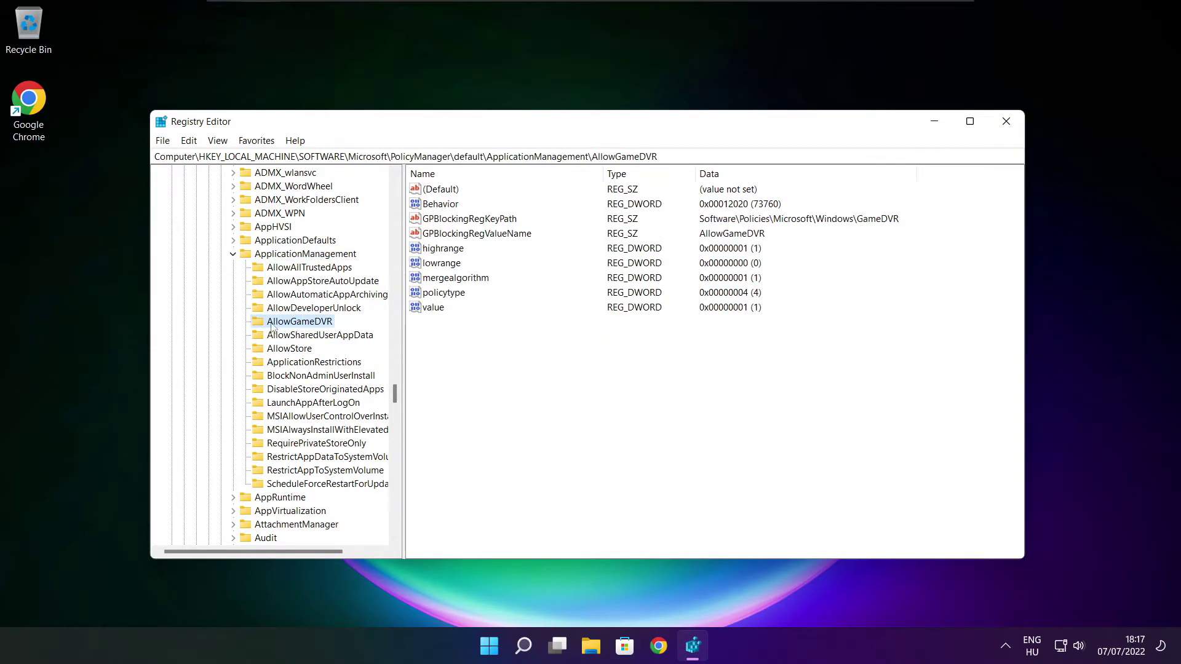
pyautogui.click(306, 322)
pyautogui.click(433, 308)
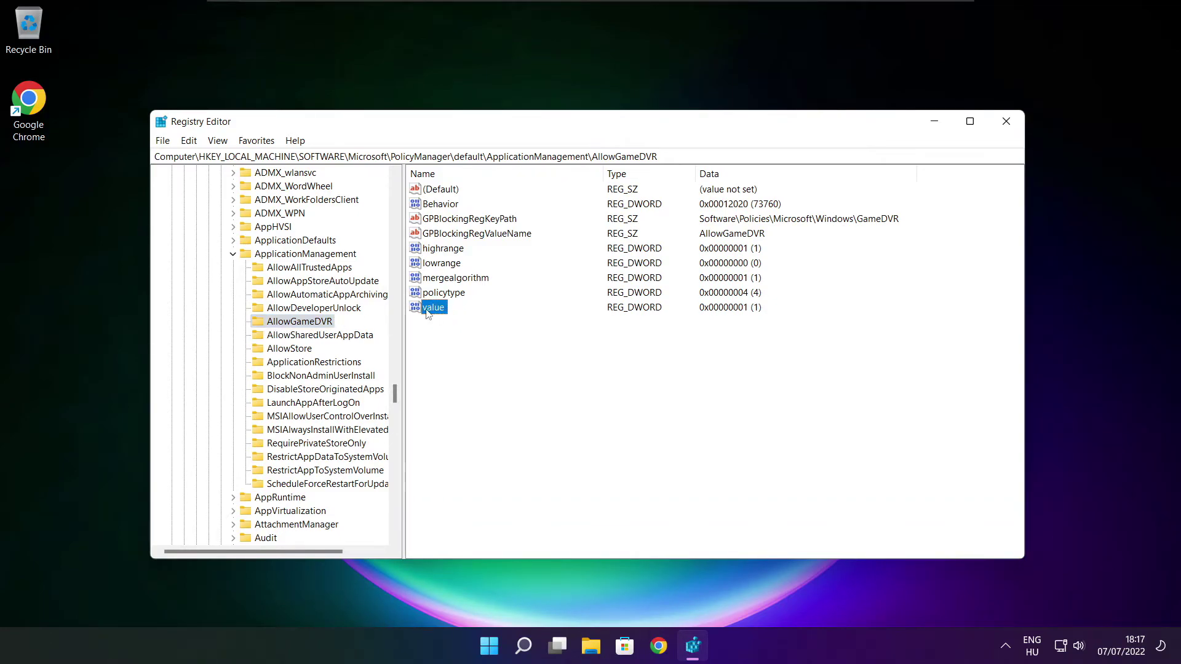
pyautogui.doubleClick(438, 307)
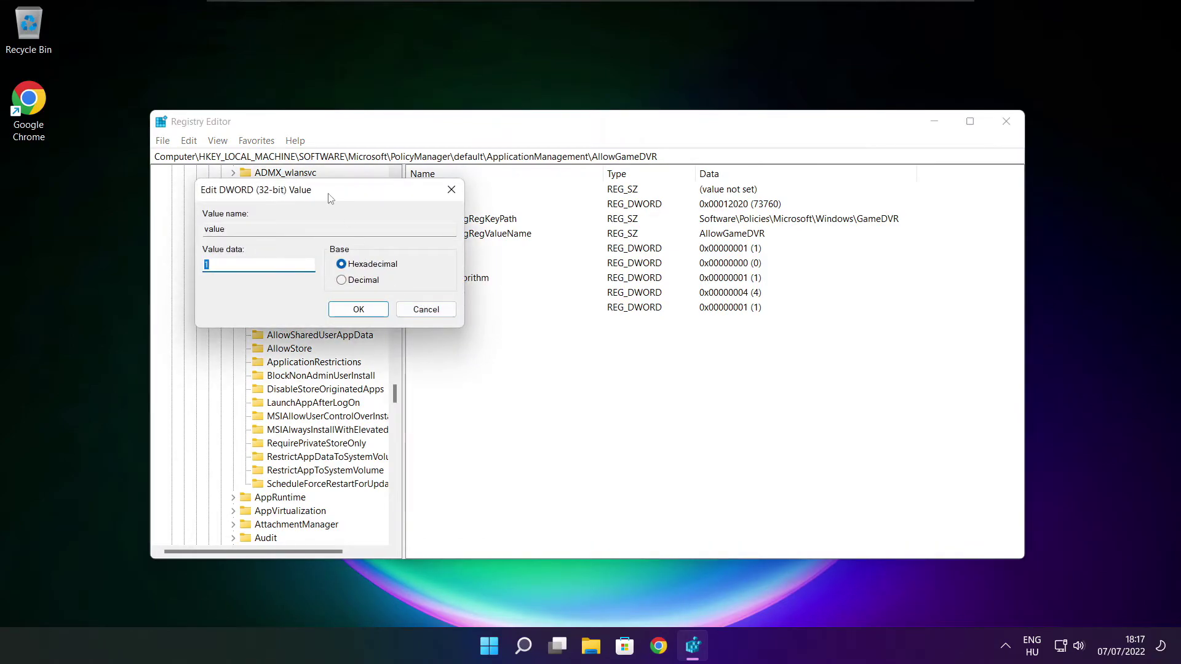
pyautogui.moveTo(331, 199); pyautogui.dragTo(599, 247)
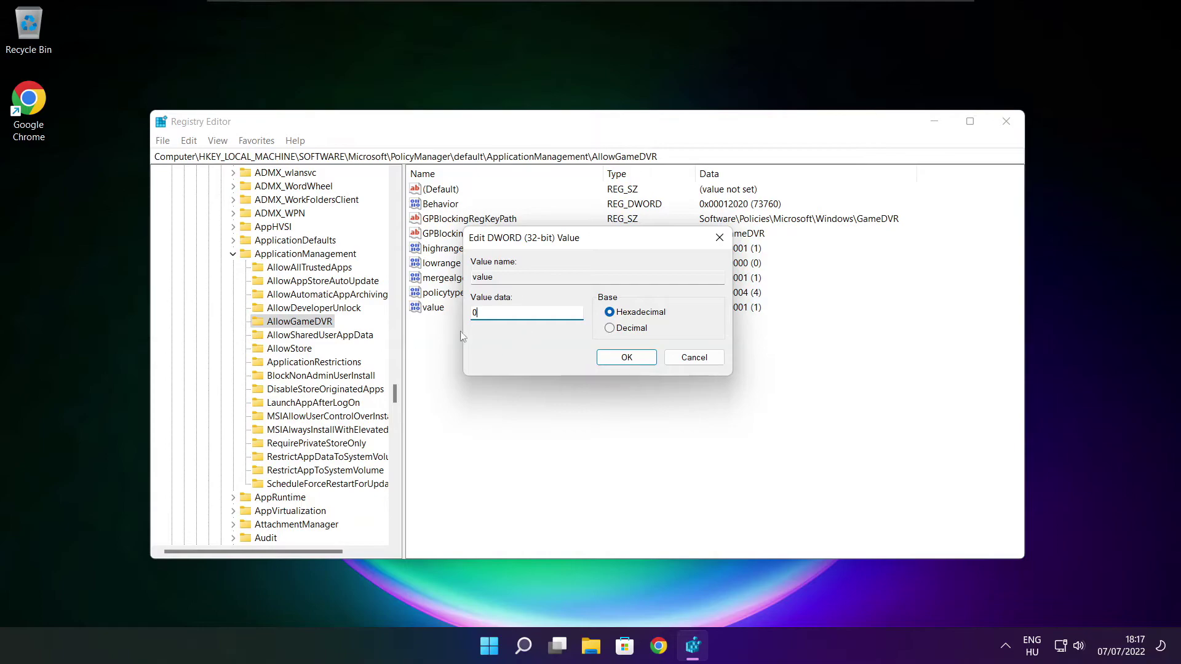
pyautogui.click(626, 358)
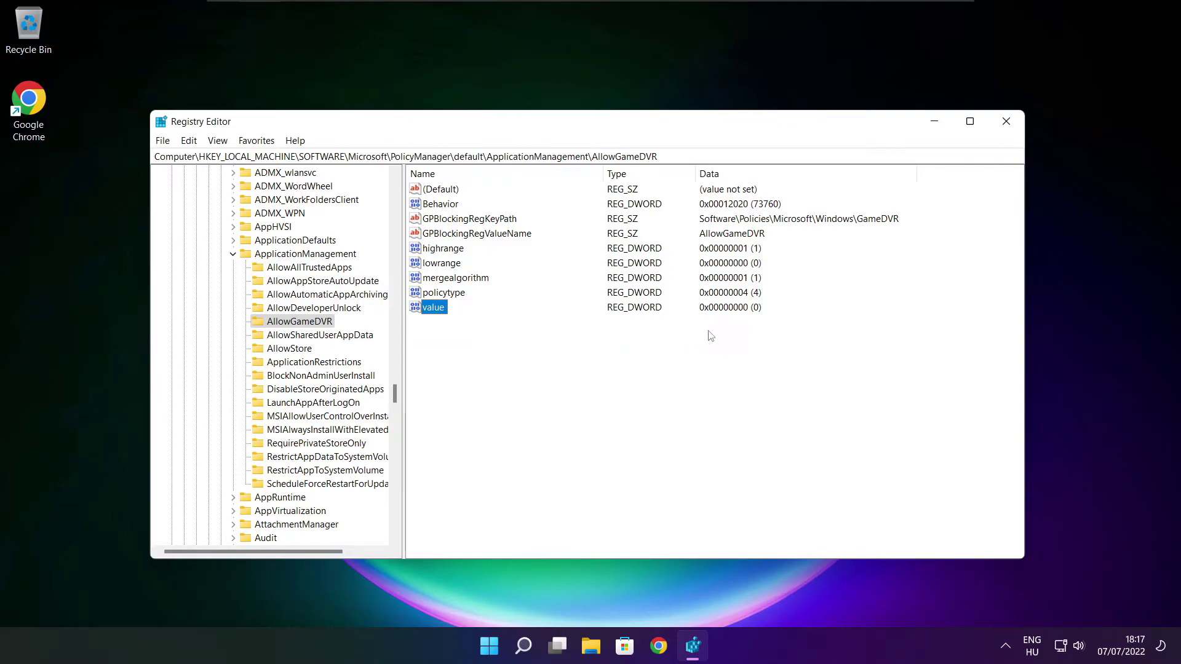
pyautogui.click(1007, 125)
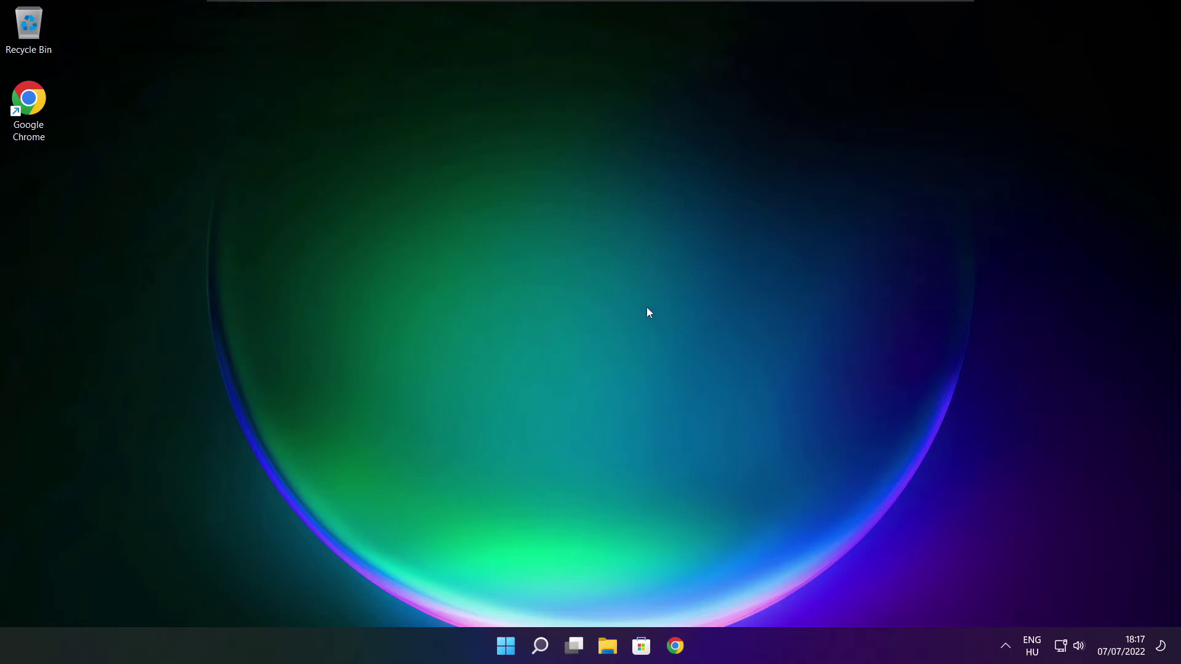
# Download the English DirectX End-User Runtime Web Installer (dxwebsetup.exe) from the Download Center
pyautogui.click(677, 651)
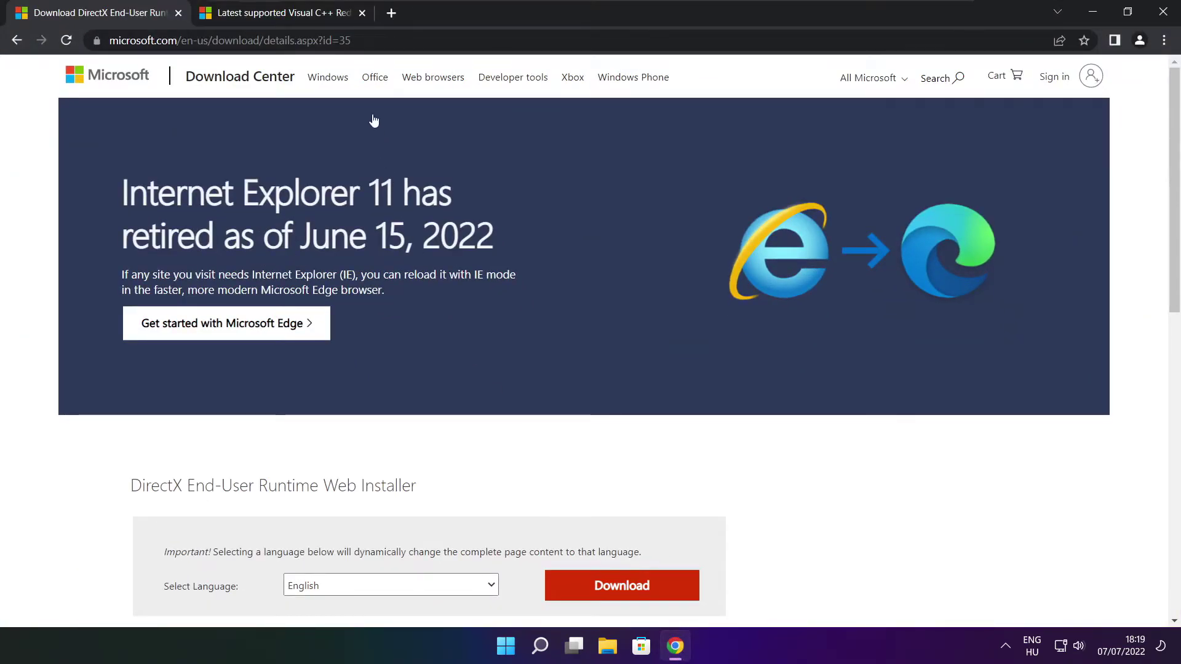
pyautogui.moveTo(294, 41); pyautogui.dragTo(351, 41)
pyautogui.hotkey('ctrl', 'a')
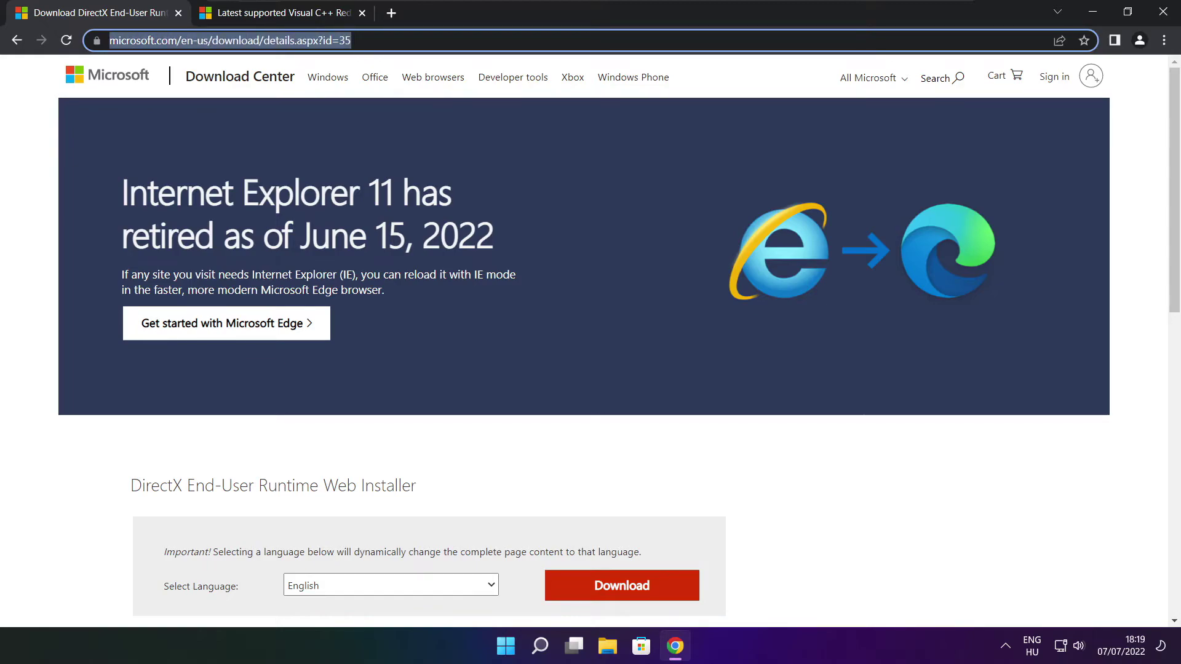
pyautogui.hotkey('ctrl', 'c')
pyautogui.press('End')
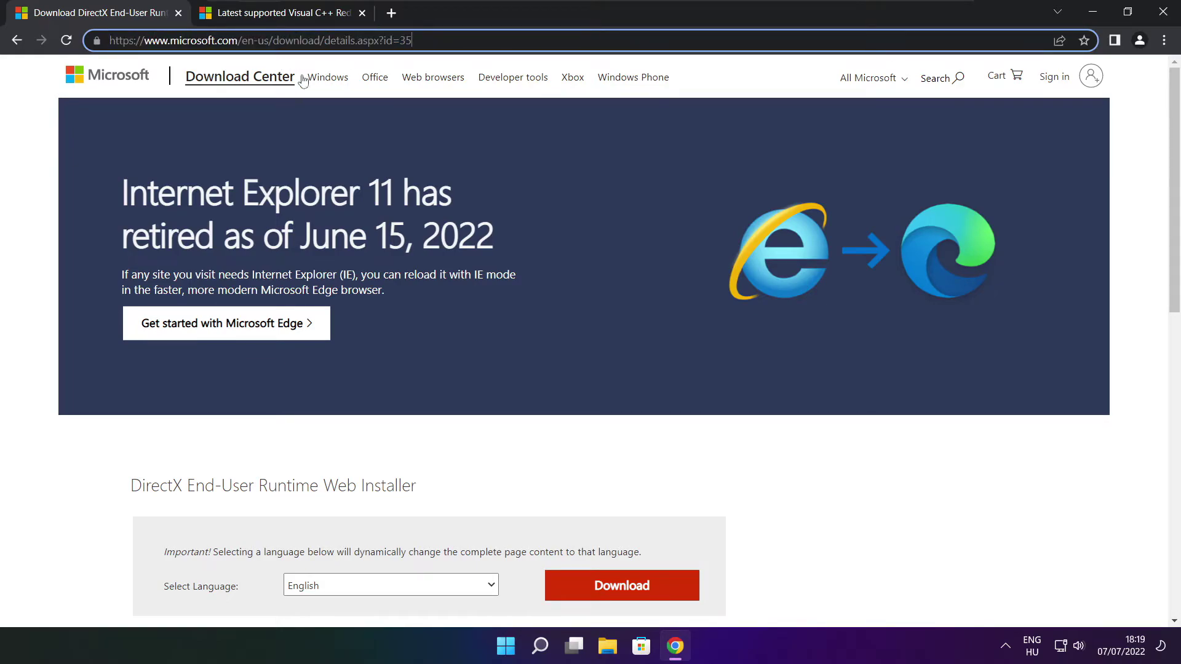
pyautogui.click(425, 446)
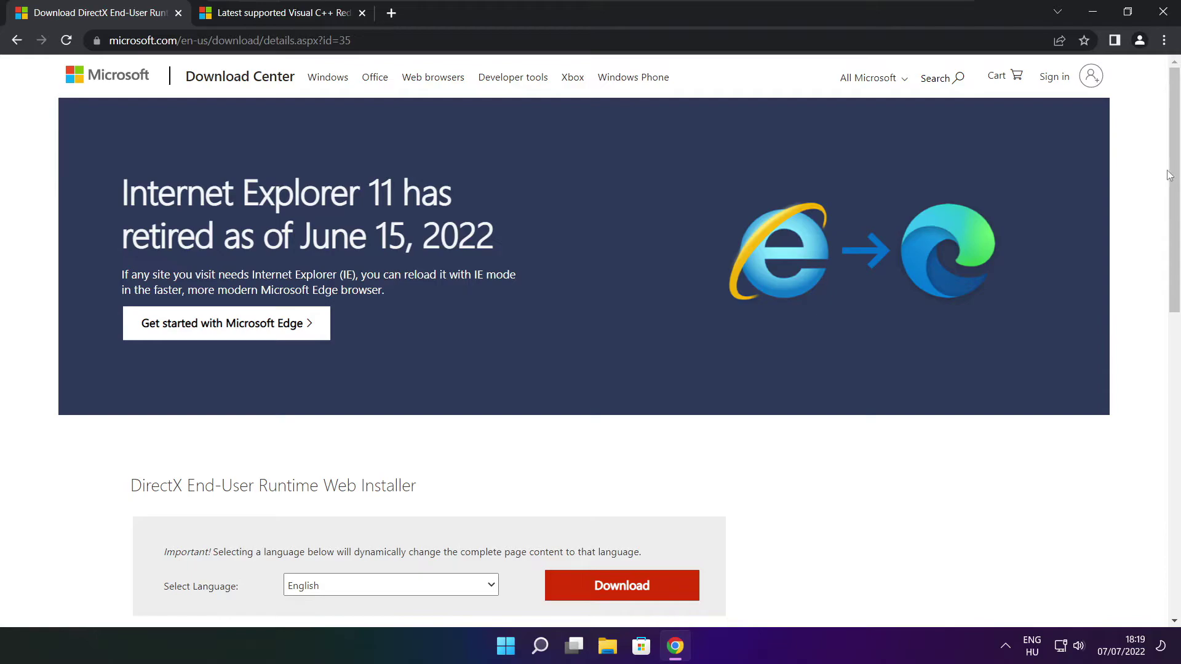
pyautogui.scroll(-4, 1169, 175)
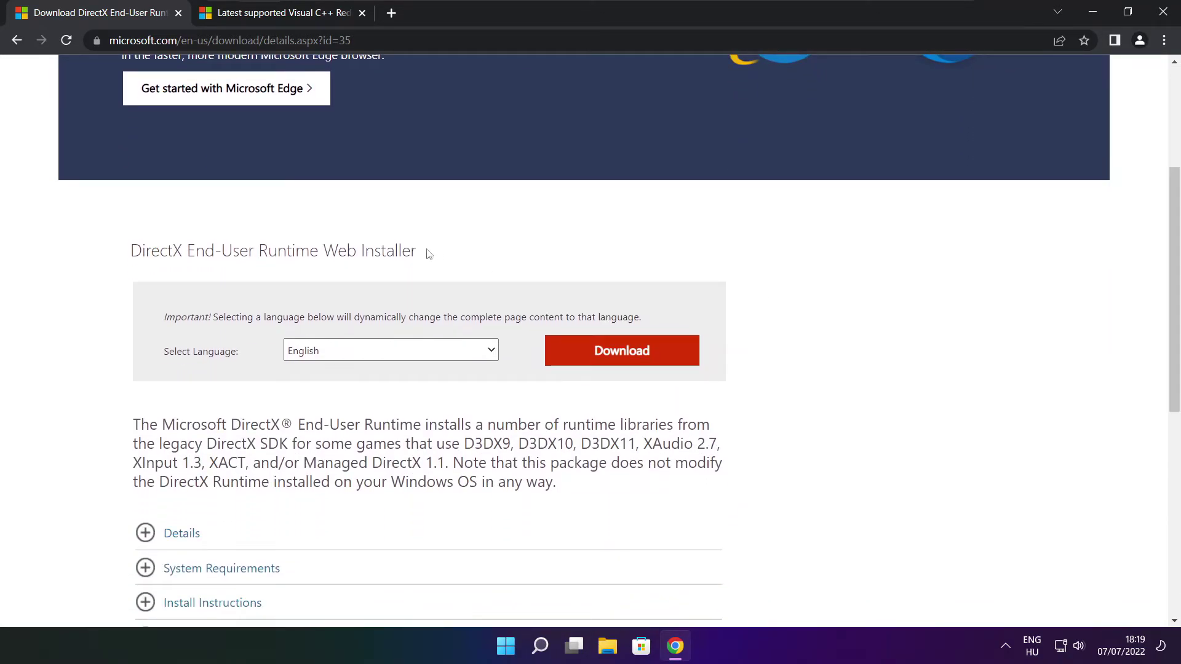
pyautogui.moveTo(428, 254); pyautogui.dragTo(97, 256)
pyautogui.click(478, 259)
pyautogui.click(625, 352)
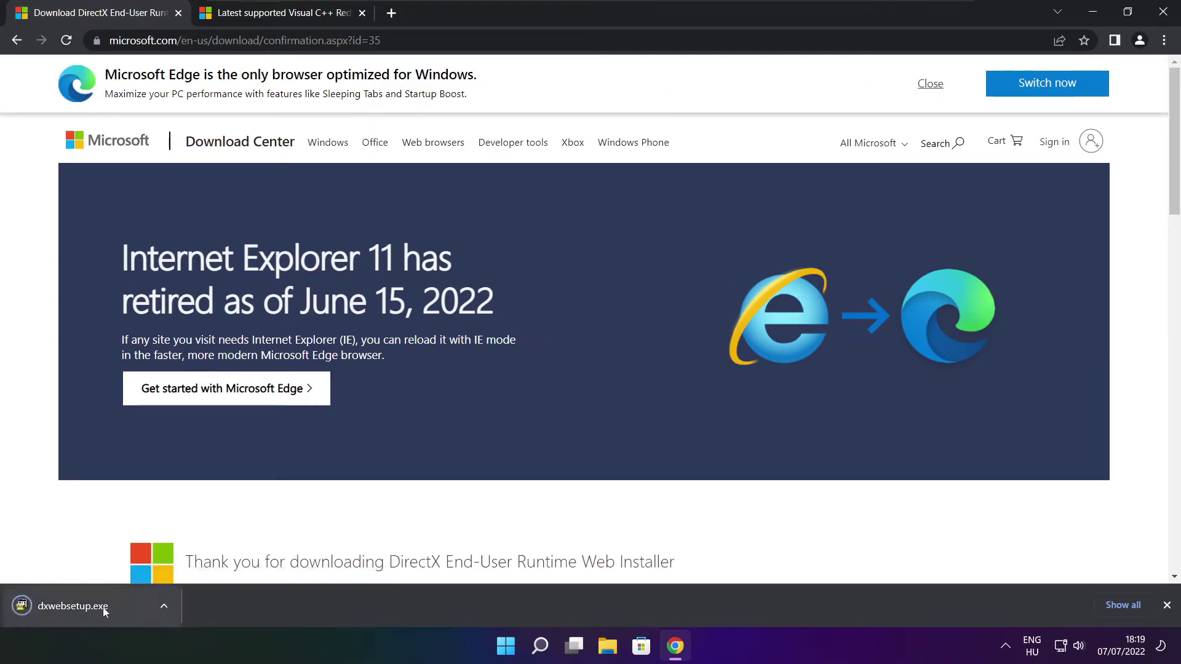
# Run dxwebsetup.exe, accept the licence, skip the Bing Bar, and install the DirectX runtime
pyautogui.click(110, 607)
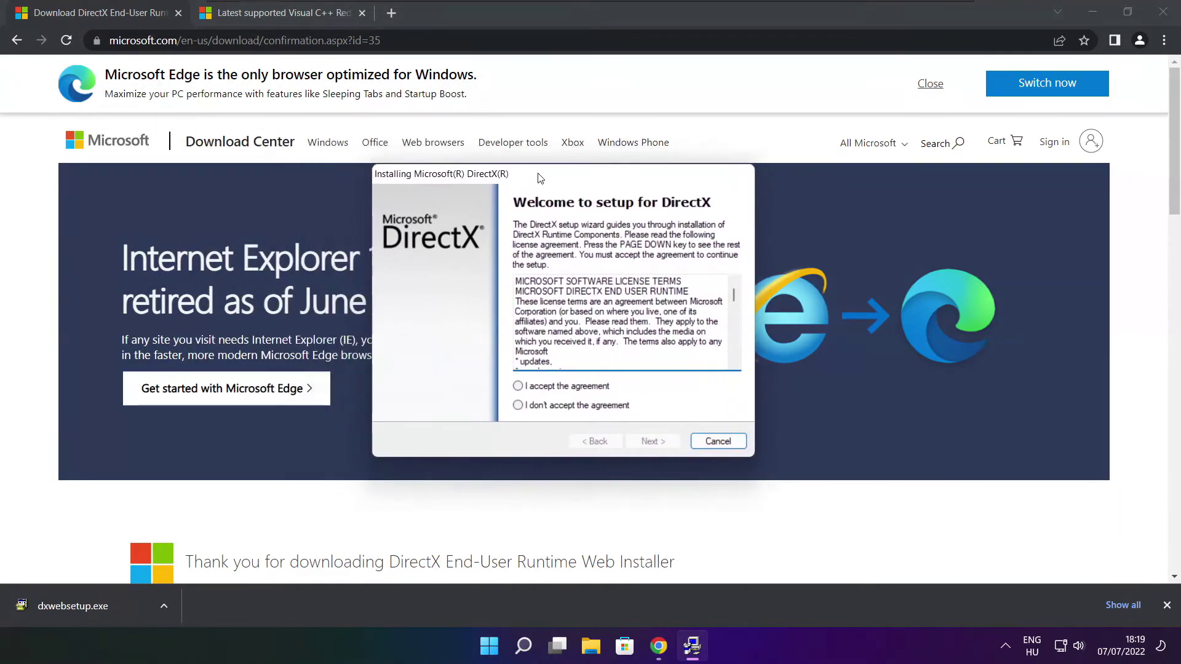
pyautogui.moveTo(757, 294); pyautogui.dragTo(754, 352)
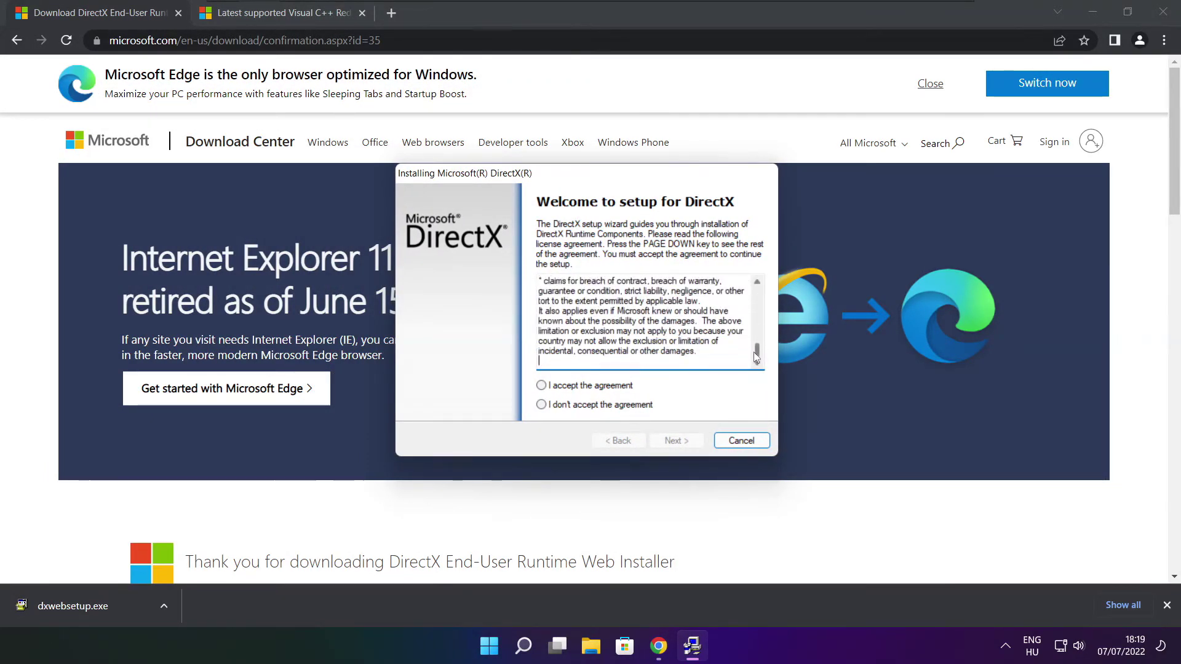
pyautogui.click(565, 387)
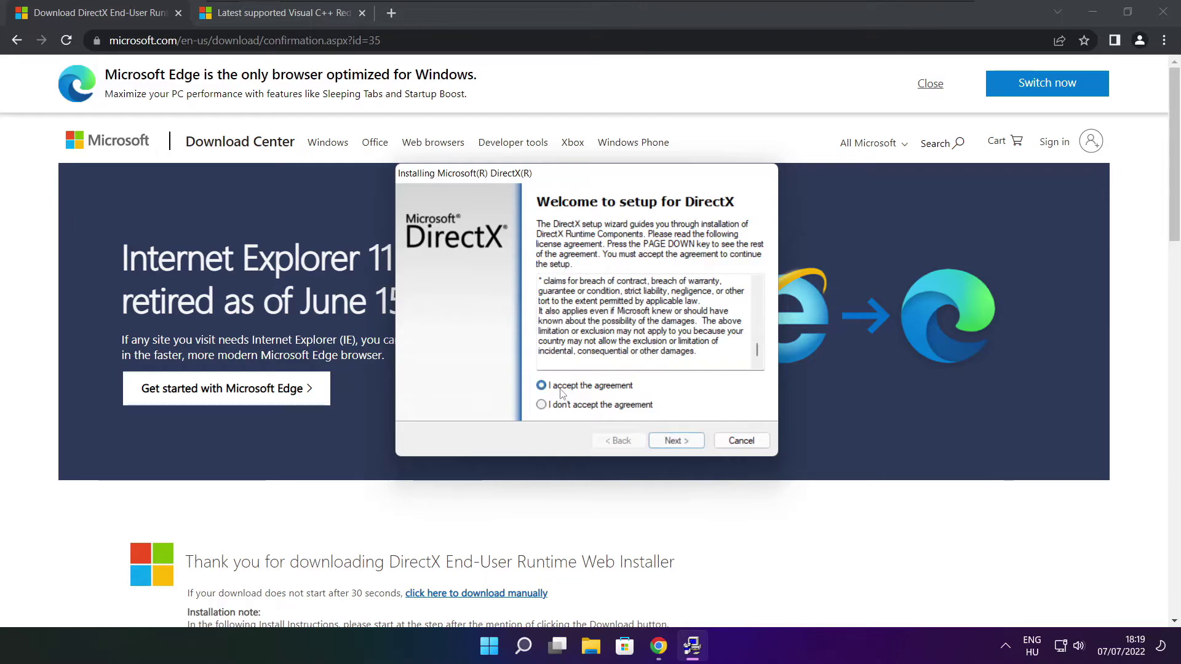
pyautogui.click(676, 441)
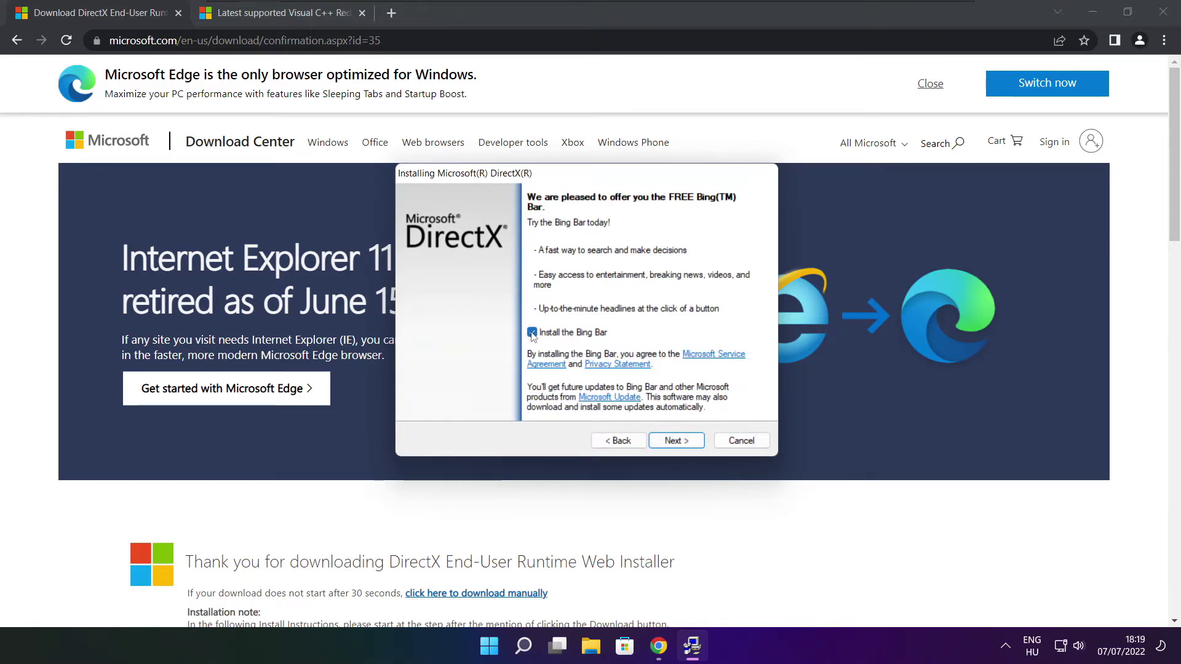
pyautogui.click(532, 333)
pyautogui.click(676, 441)
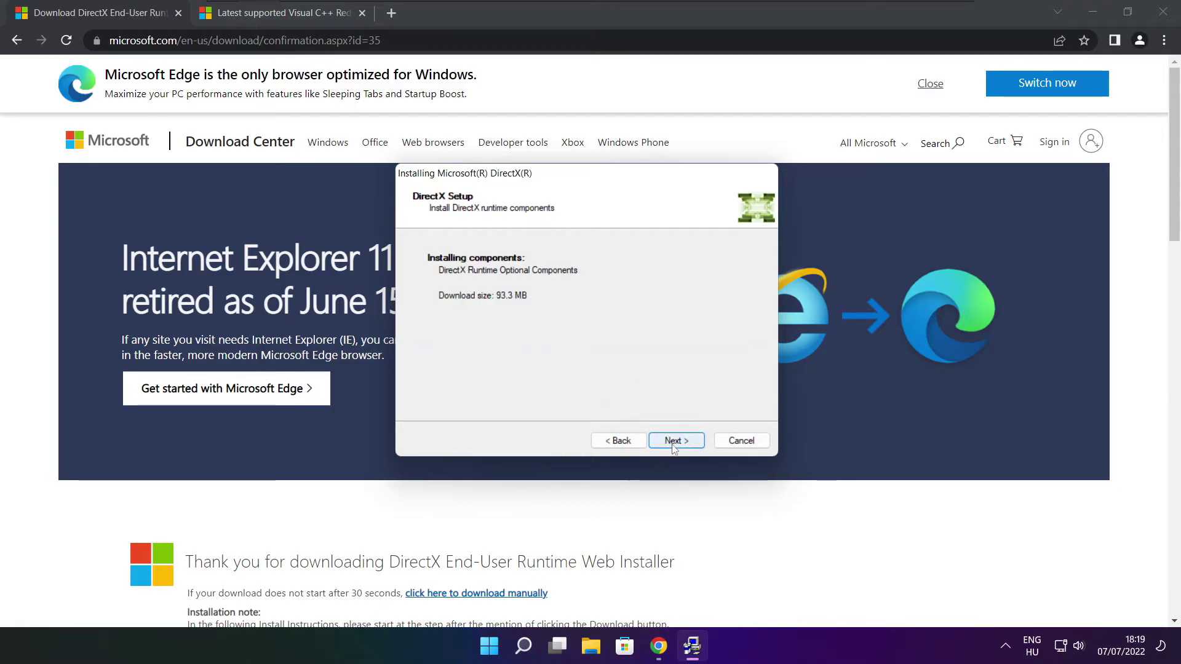
pyautogui.click(678, 441)
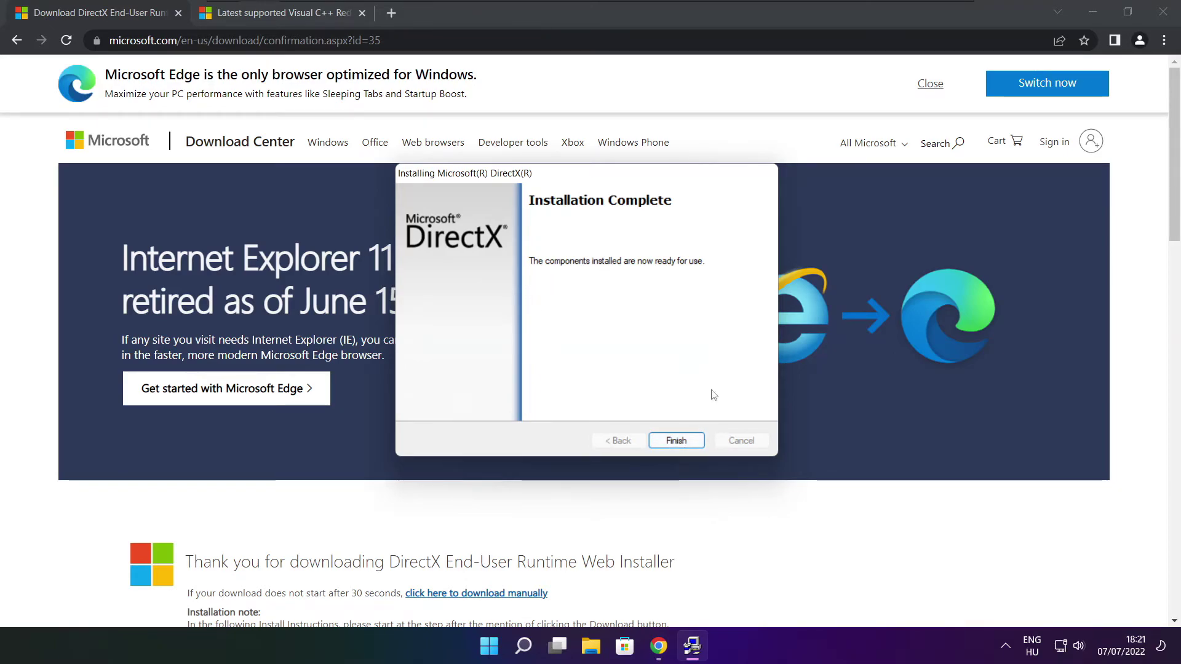
pyautogui.click(676, 442)
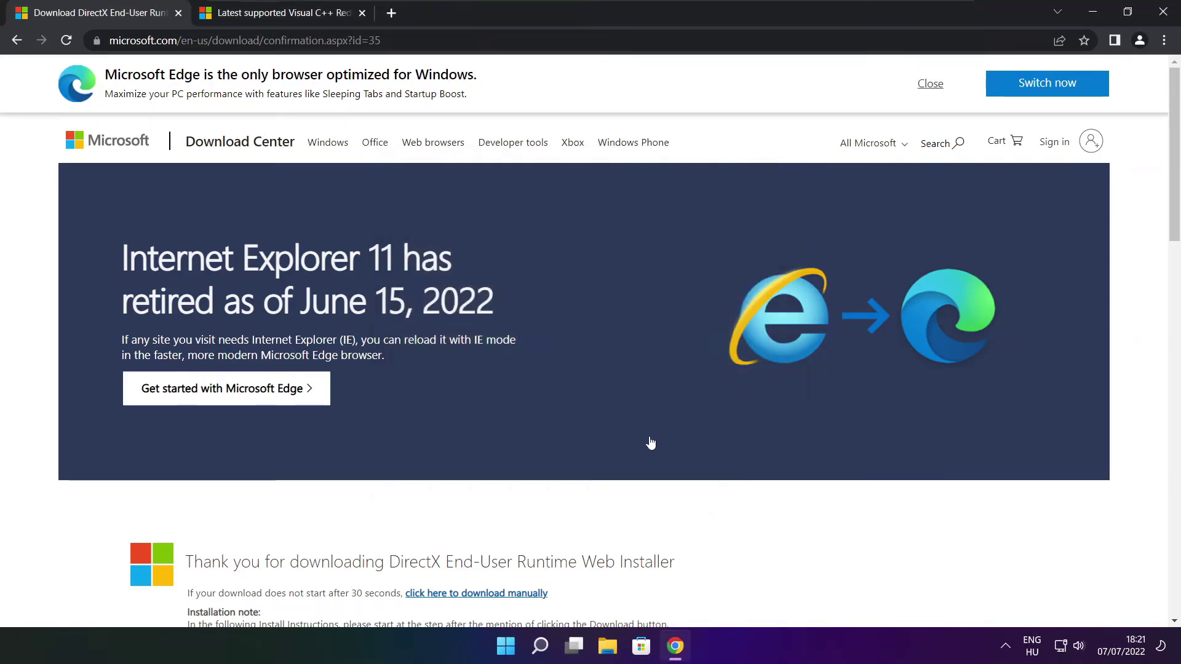
# Close the DirectX tab and scroll to the Visual Studio 2015–2022 redistributable table
pyautogui.click(178, 15)
pyautogui.moveTo(508, 40); pyautogui.dragTo(461, 40)
pyautogui.click(544, 40)
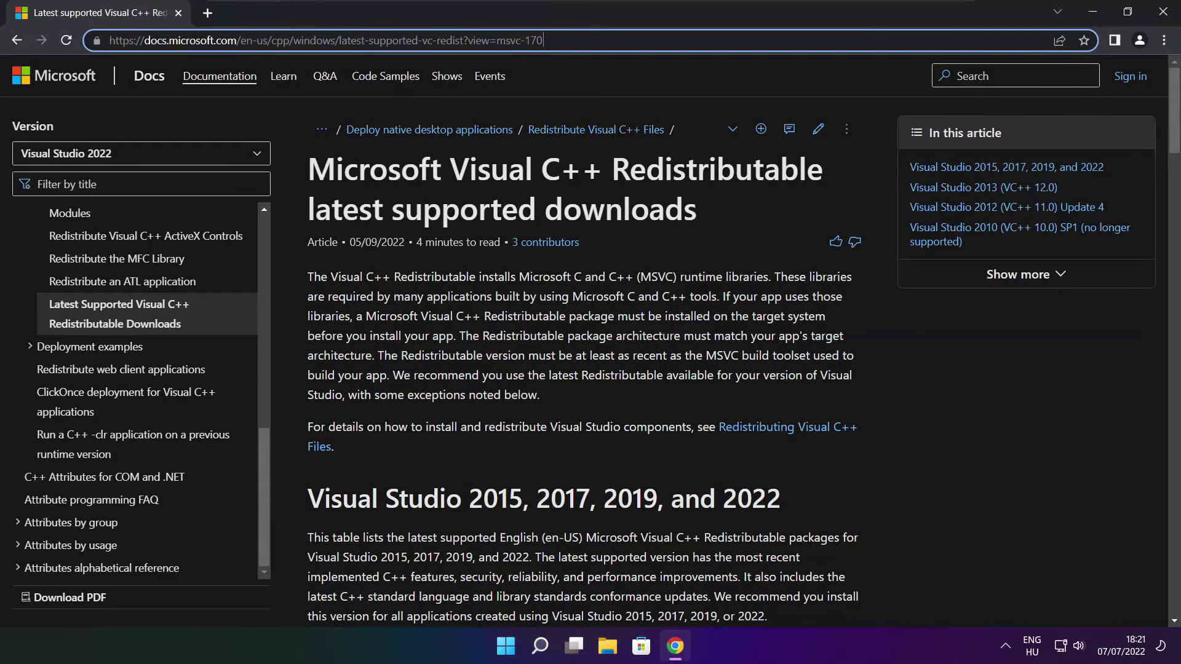
pyautogui.click(585, 75)
pyautogui.moveTo(1174, 119); pyautogui.dragTo(1169, 172)
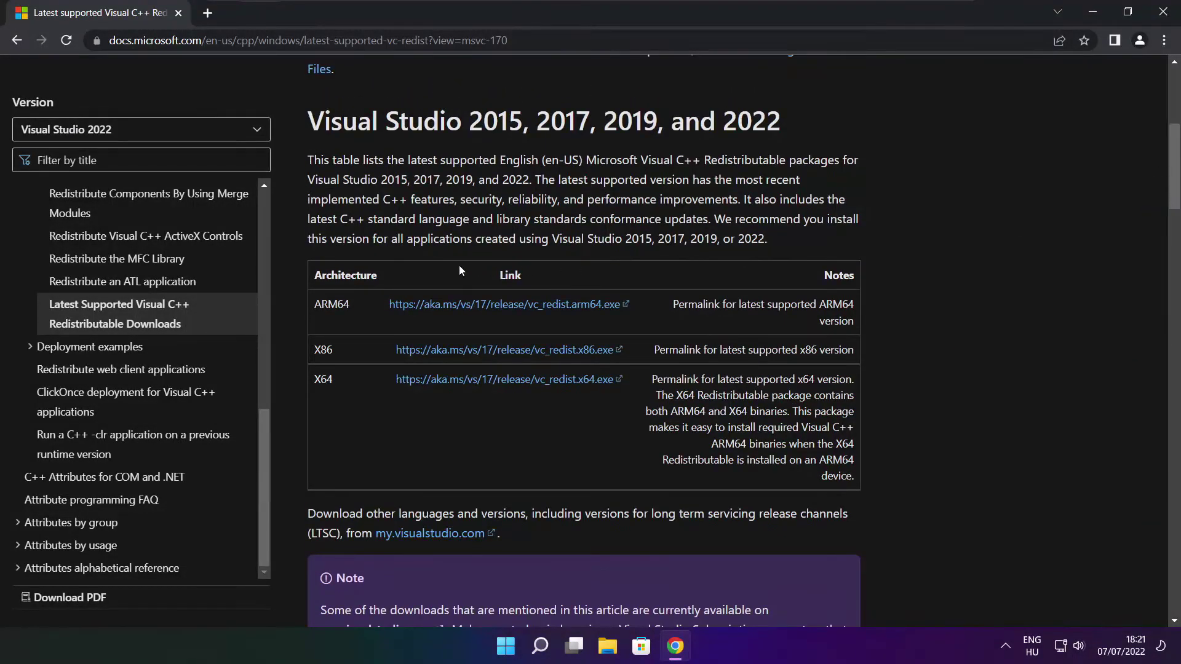
pyautogui.moveTo(315, 303); pyautogui.dragTo(784, 419)
pyautogui.click(784, 420)
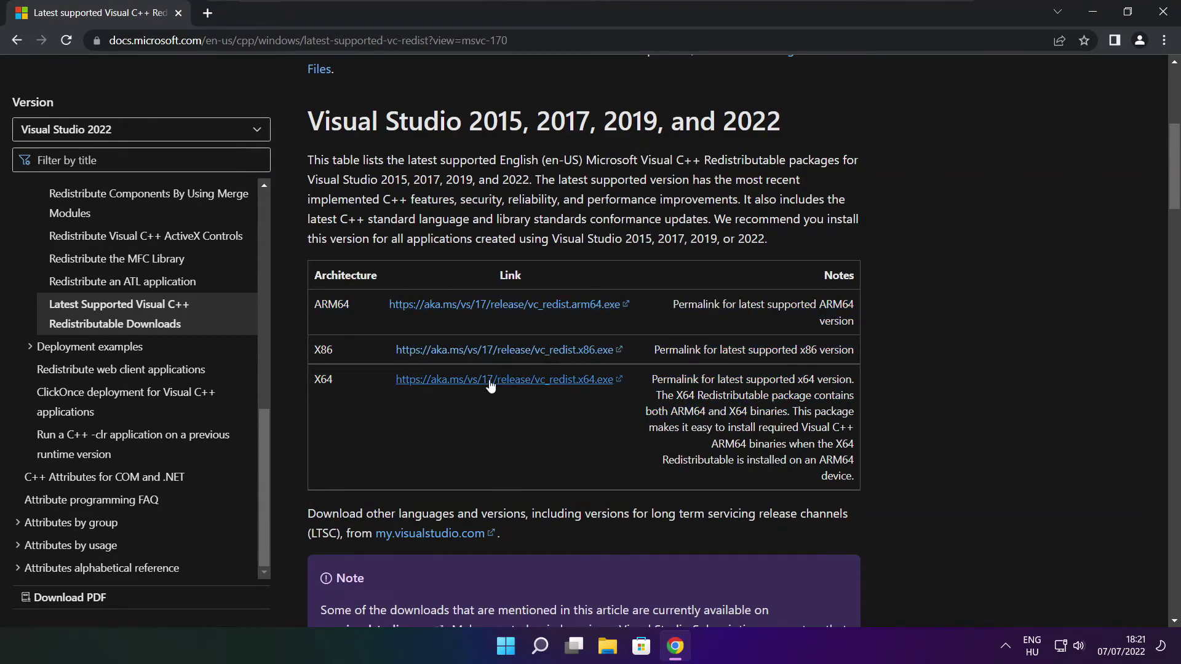
# Download the ARM64, x86 and x64 vc_redist installers
pyautogui.click(490, 306)
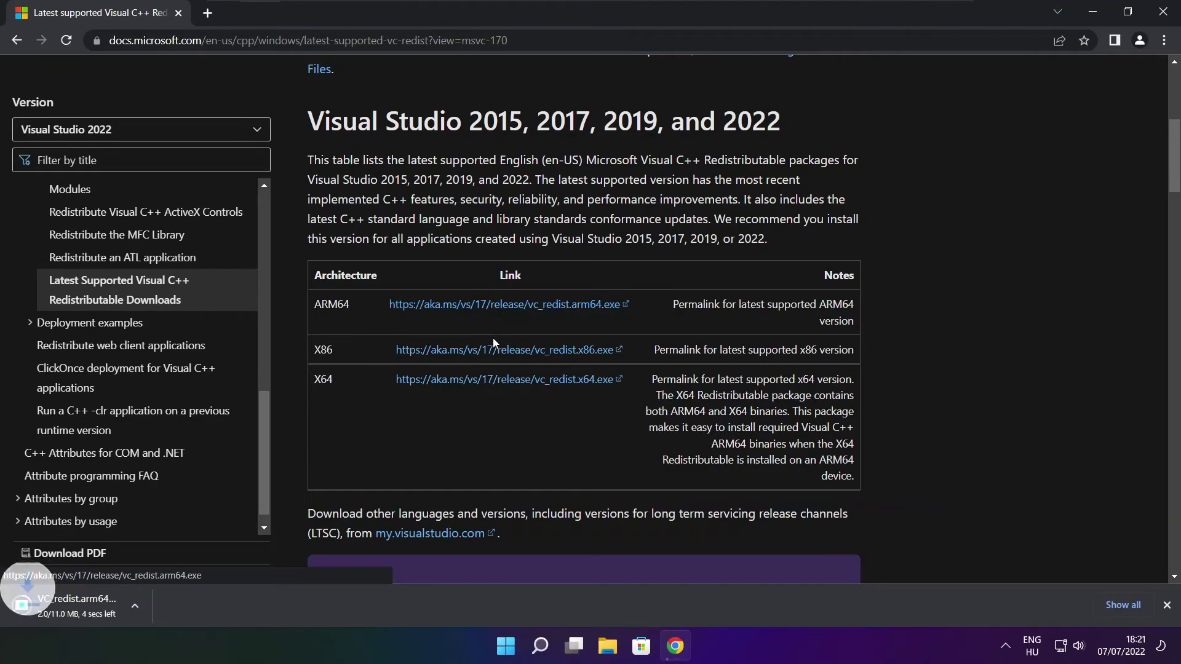
pyautogui.click(486, 359)
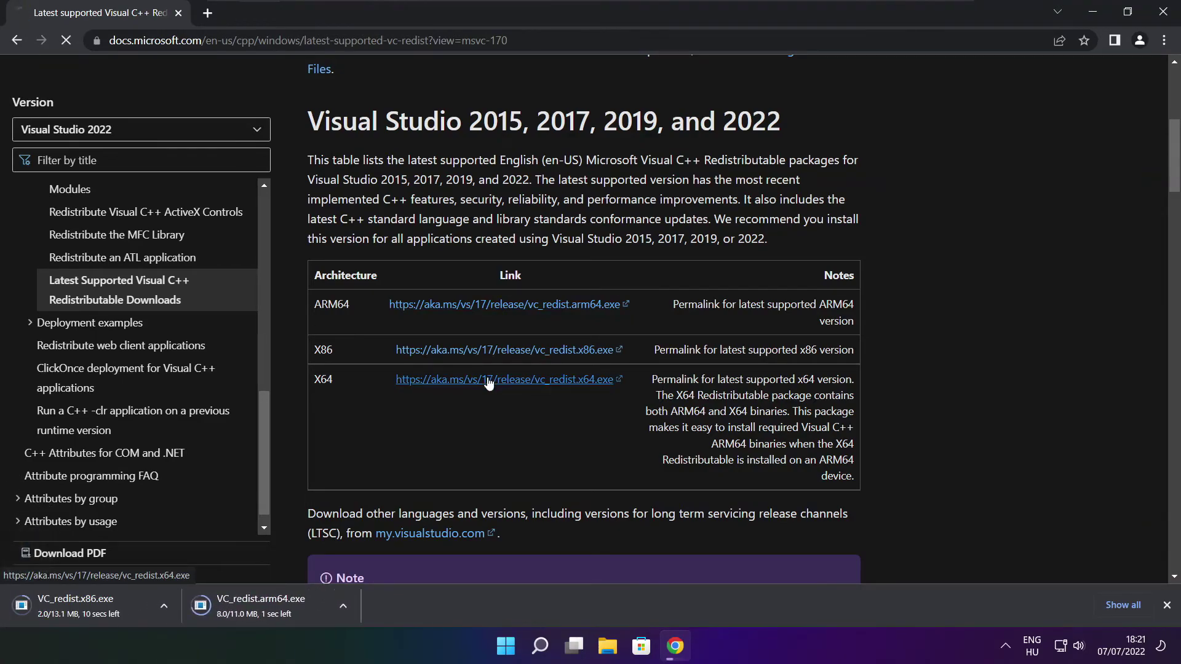
pyautogui.click(486, 380)
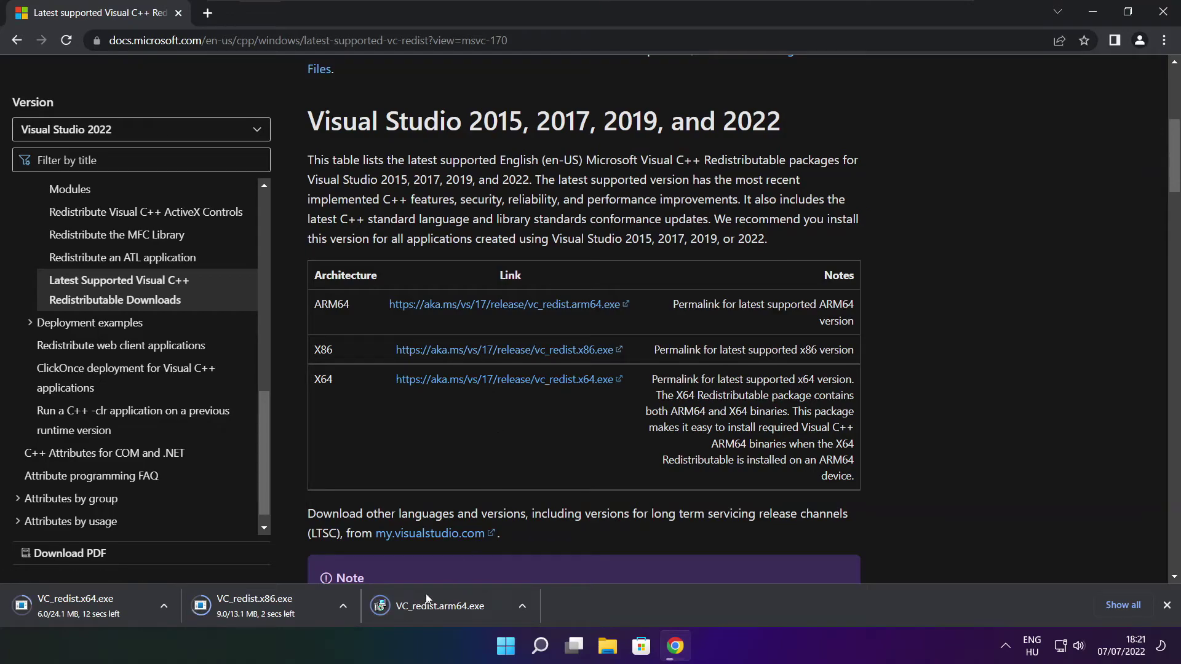
# Try installing the ARM64 Visual C++ redistributable and dismiss its unsupported-processor failure
pyautogui.click(449, 608)
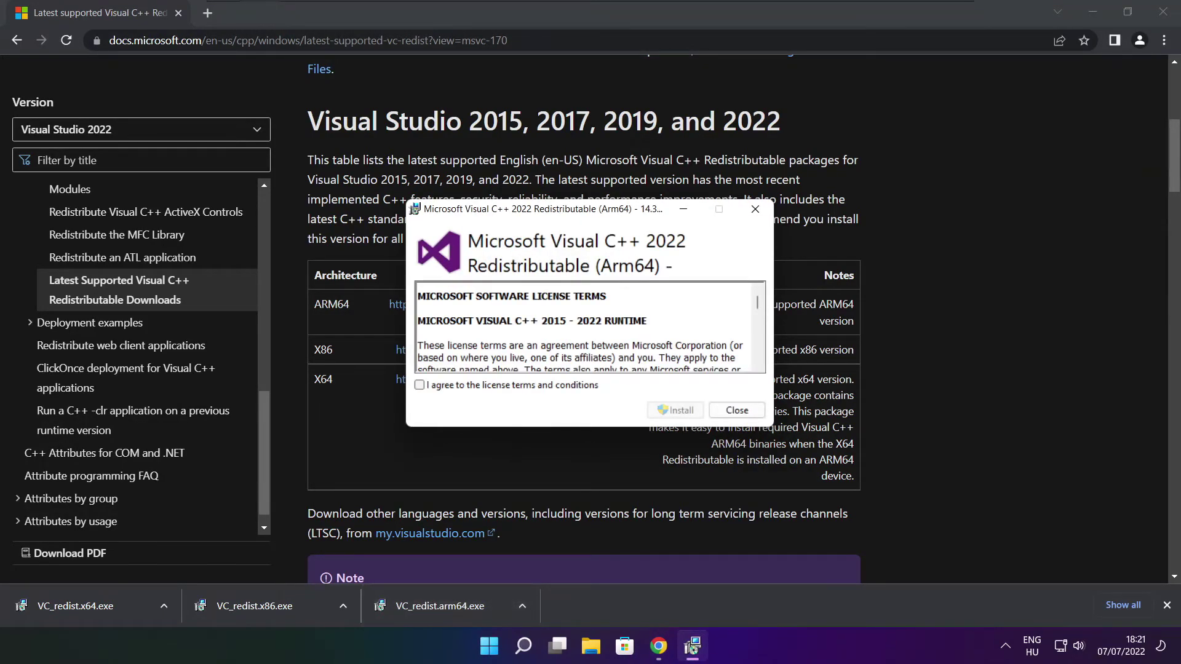
pyautogui.moveTo(759, 305); pyautogui.dragTo(758, 366)
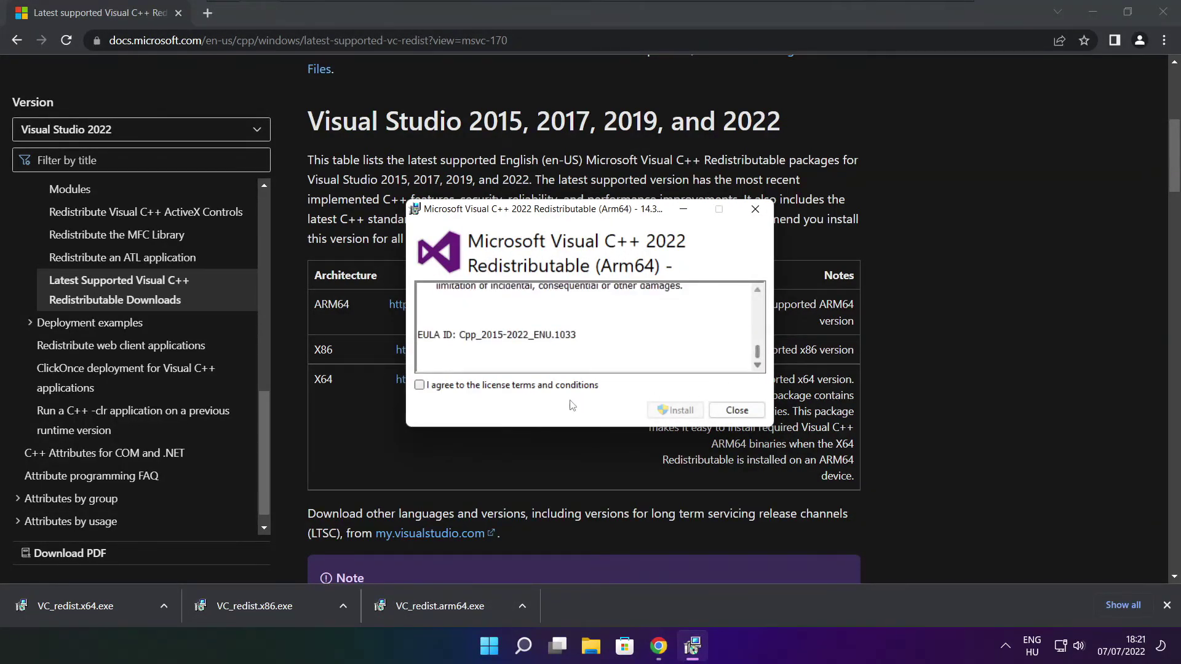
pyautogui.click(419, 386)
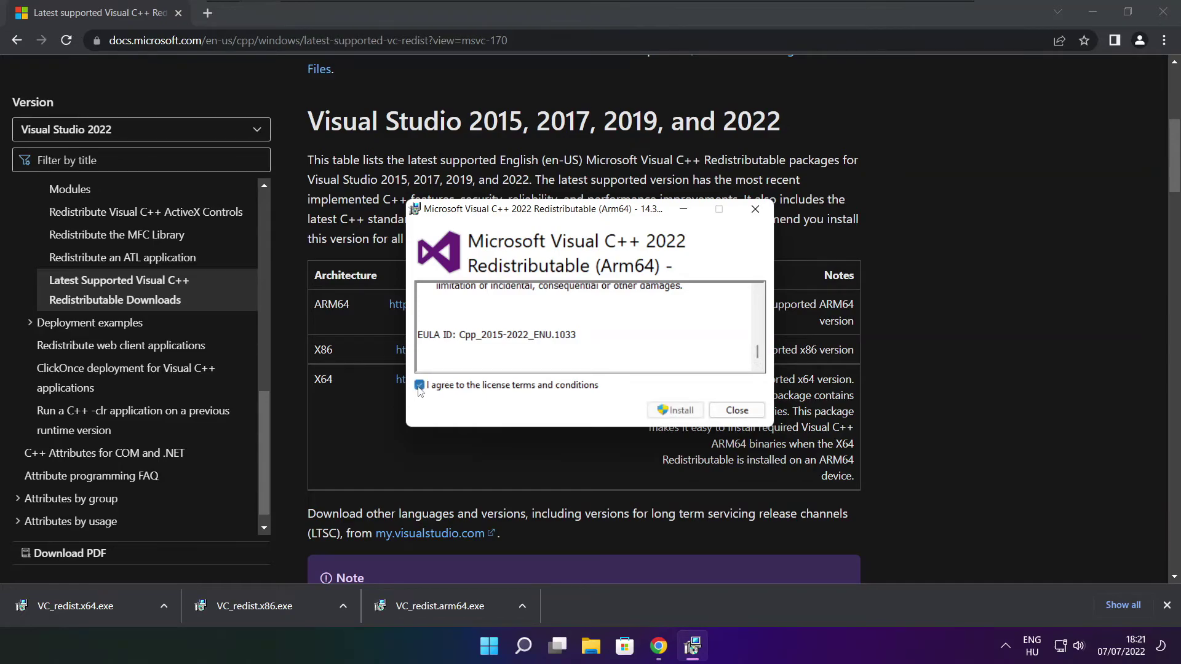
pyautogui.click(670, 411)
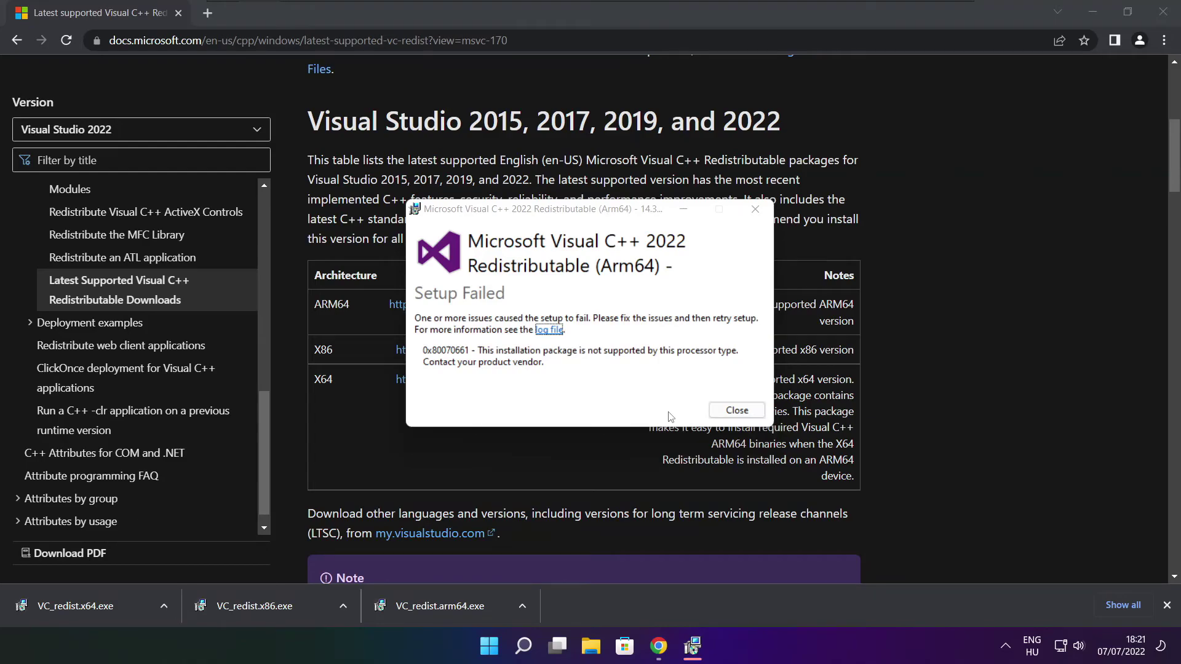
pyautogui.click(732, 411)
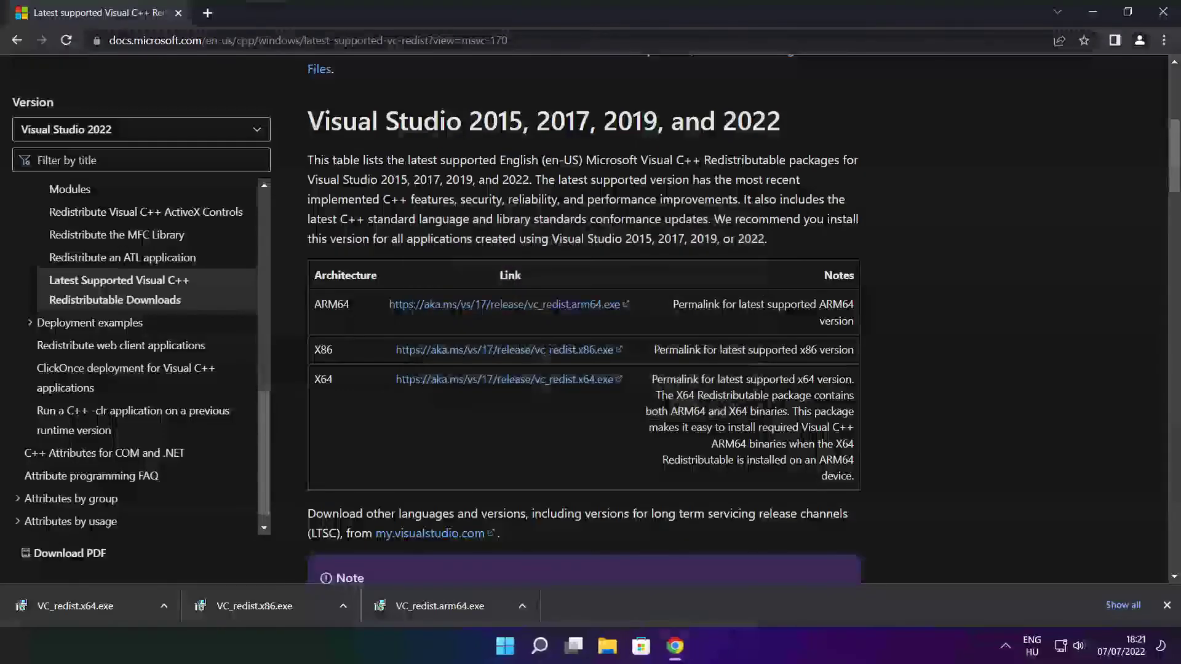
# Accept the licence and install the x86 Visual C++ 2015-2022 redistributable 14.32.31332
pyautogui.click(278, 606)
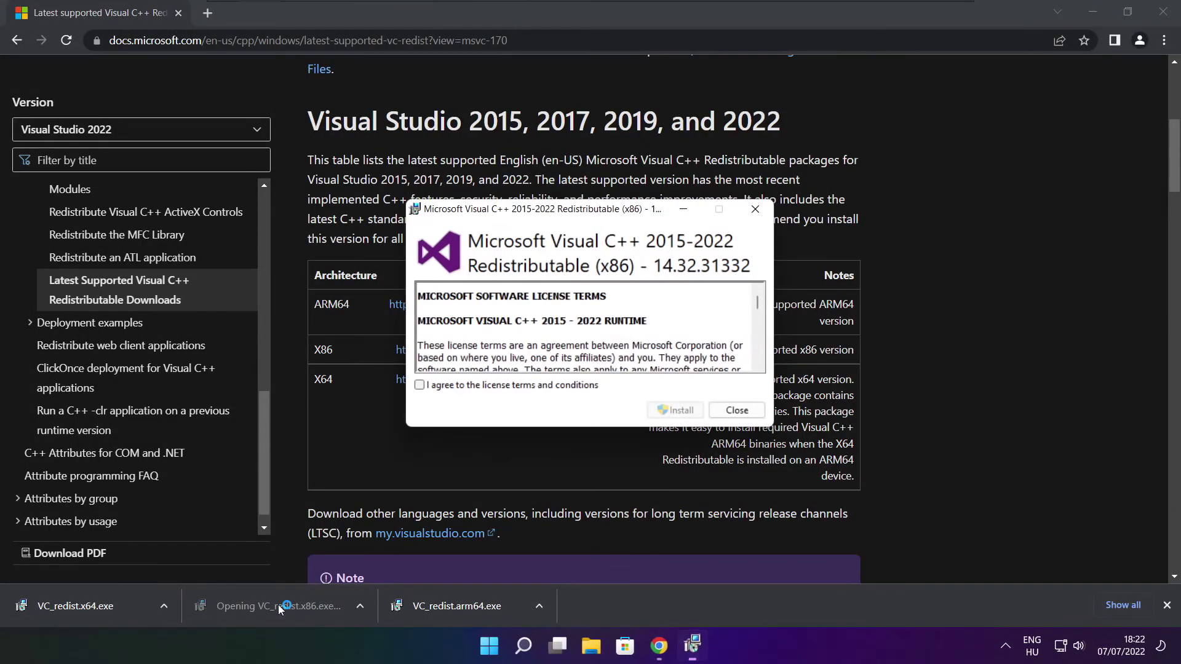
pyautogui.moveTo(760, 305); pyautogui.dragTo(757, 364)
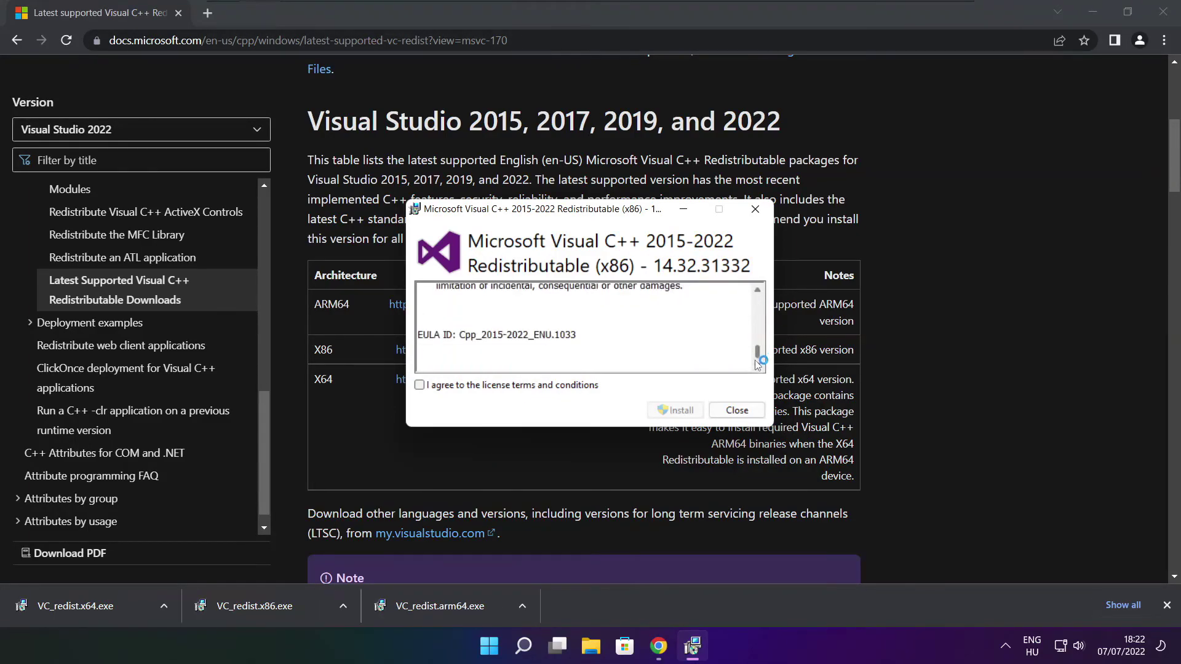
pyautogui.click(421, 387)
pyautogui.click(676, 411)
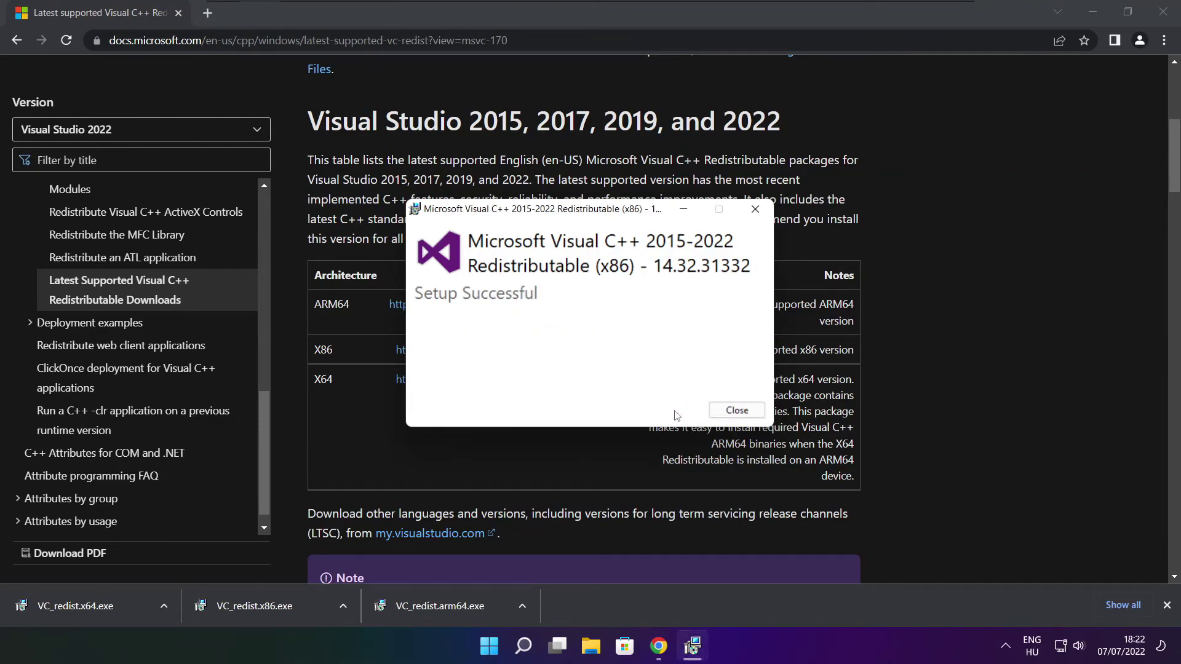
pyautogui.click(737, 410)
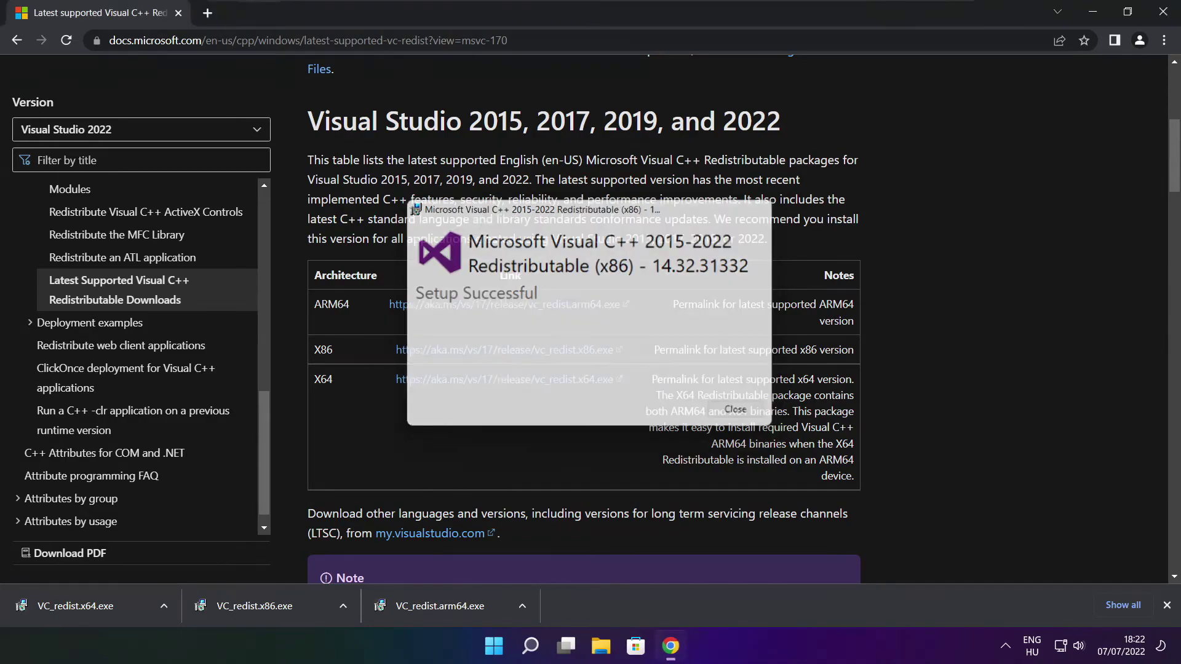
# Accept the licence and install VC_redist.x64.exe, the x64 Visual C++ 2015-2022 redistributable 14.32.31332
pyautogui.click(98, 606)
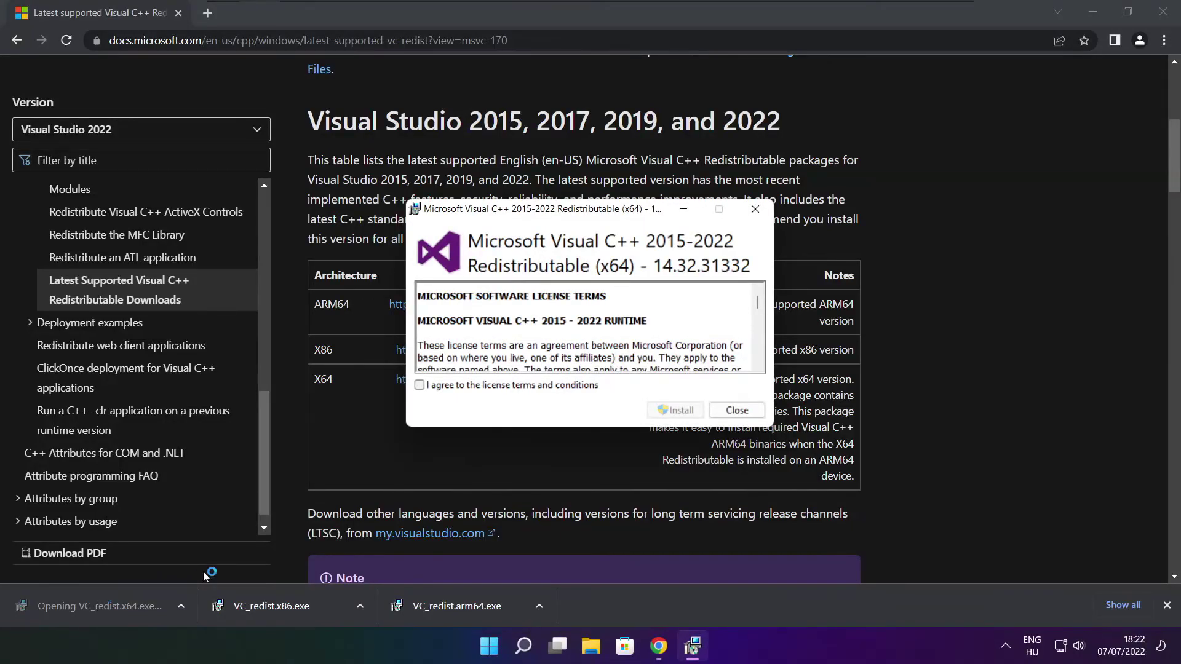
pyautogui.moveTo(757, 303); pyautogui.dragTo(757, 352)
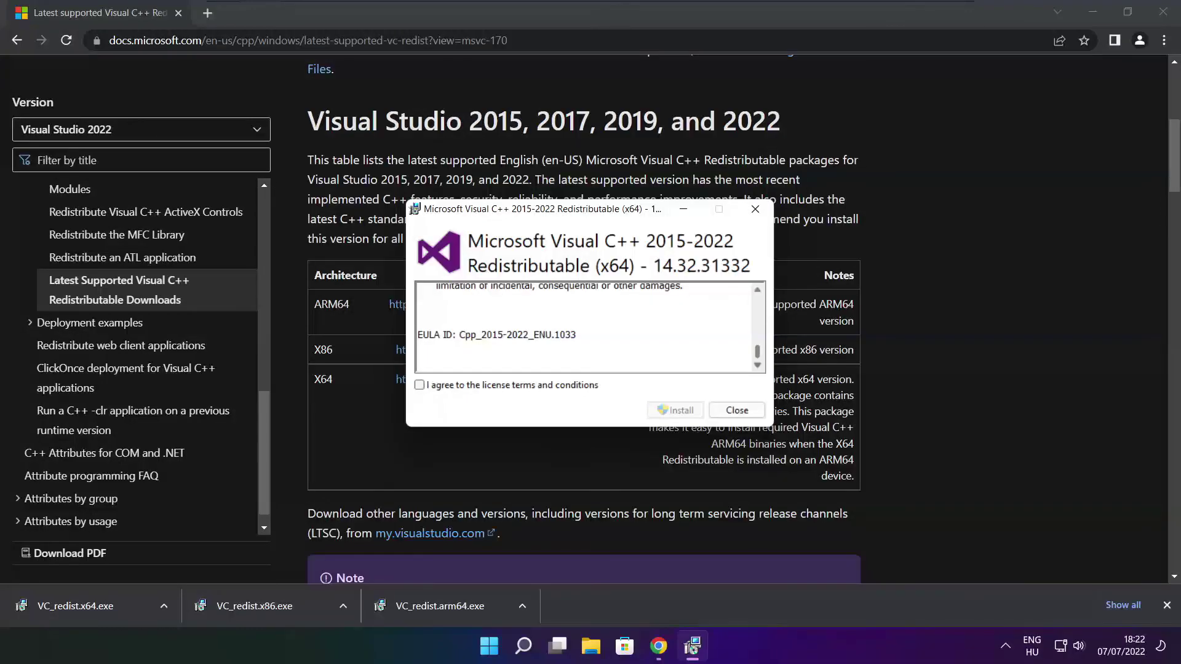
pyautogui.click(420, 385)
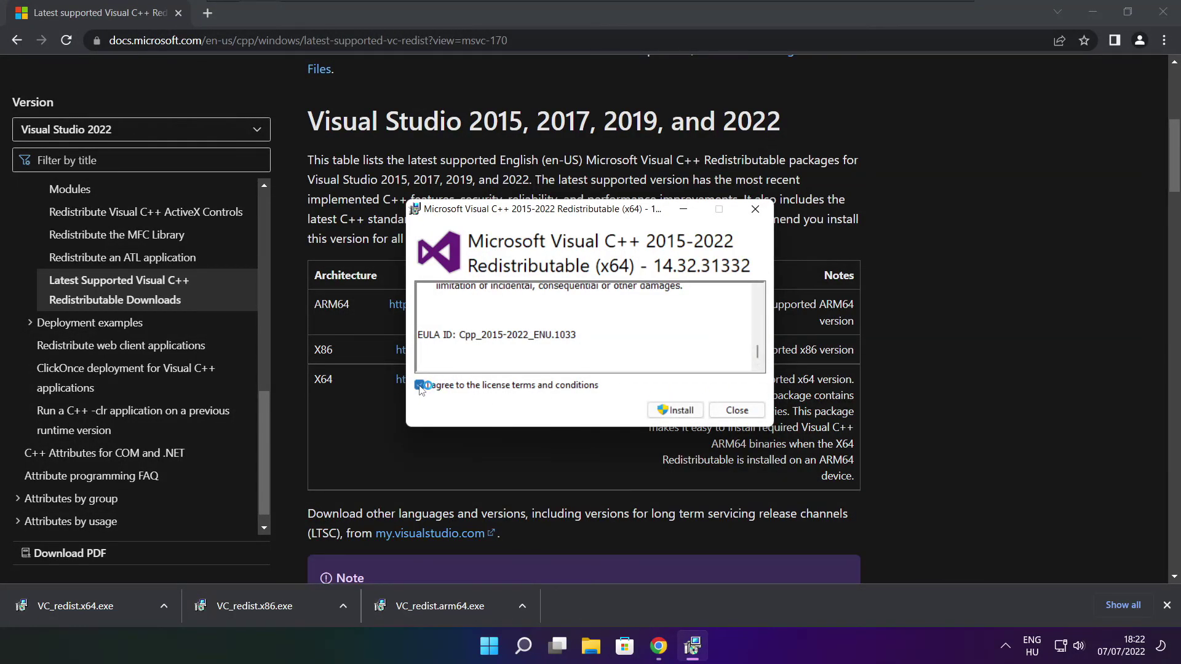
pyautogui.click(677, 411)
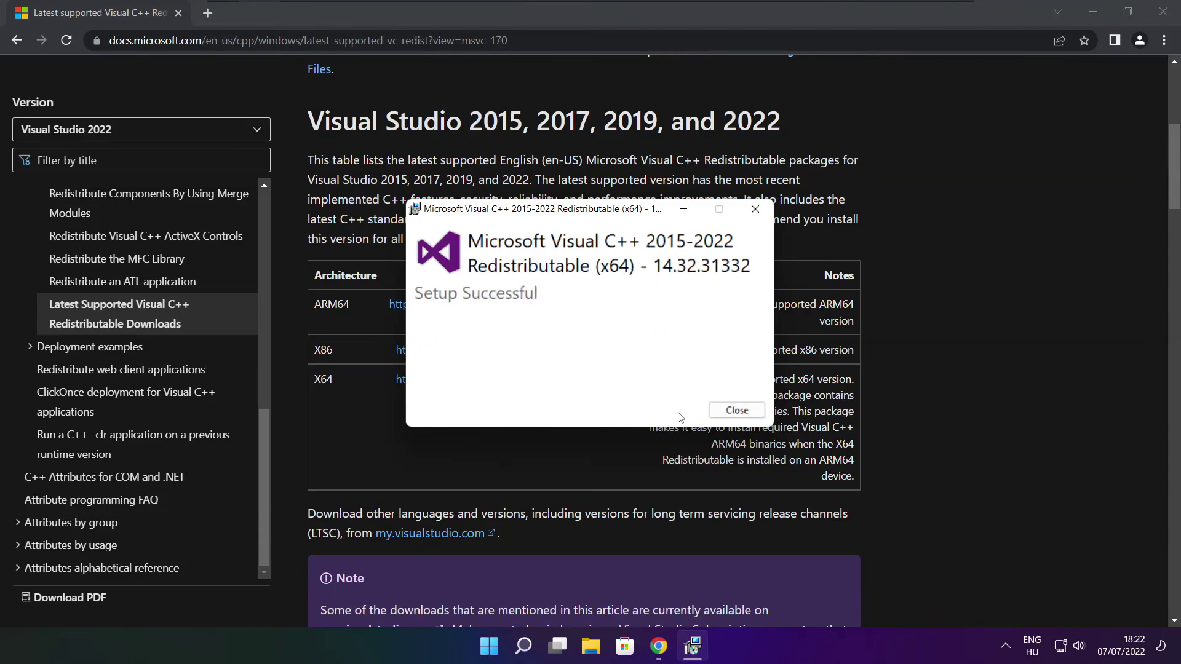
pyautogui.click(738, 411)
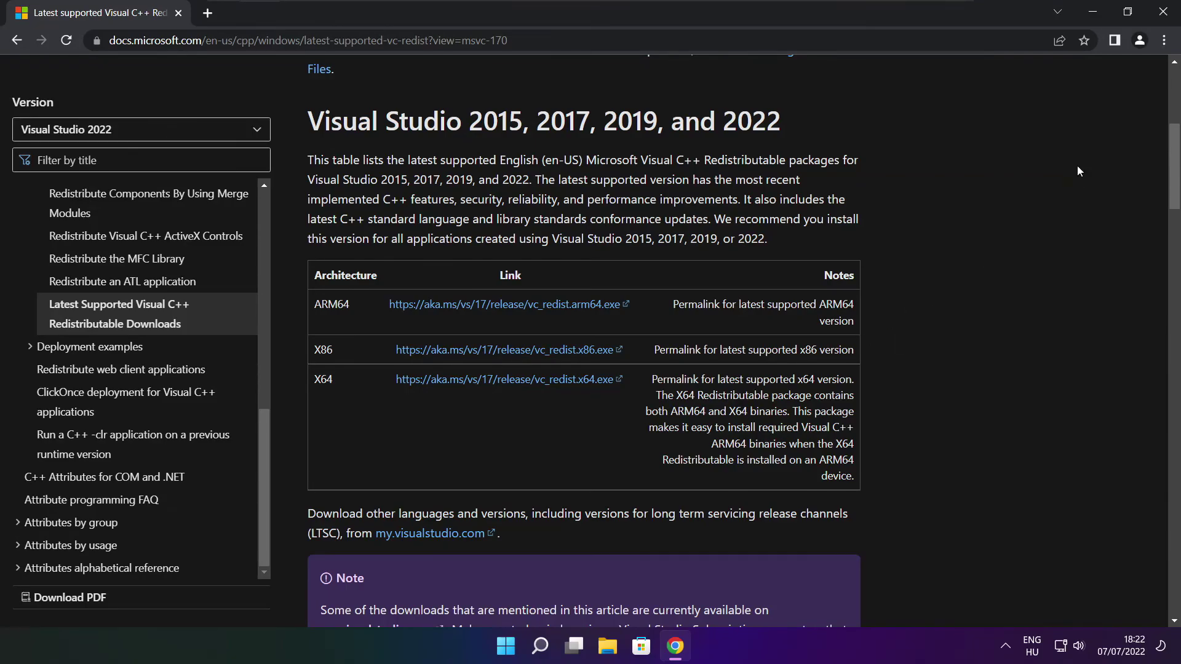
# Close Chrome, then restart Windows from the Start menu's power options
pyautogui.click(1164, 12)
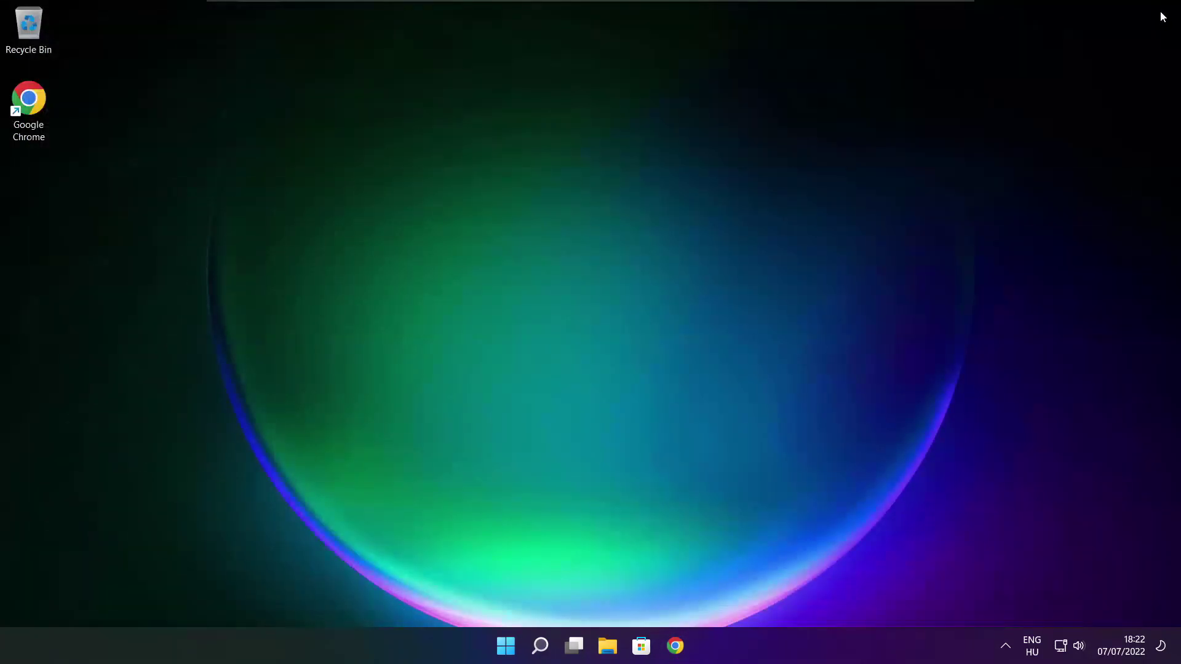
pyautogui.click(506, 647)
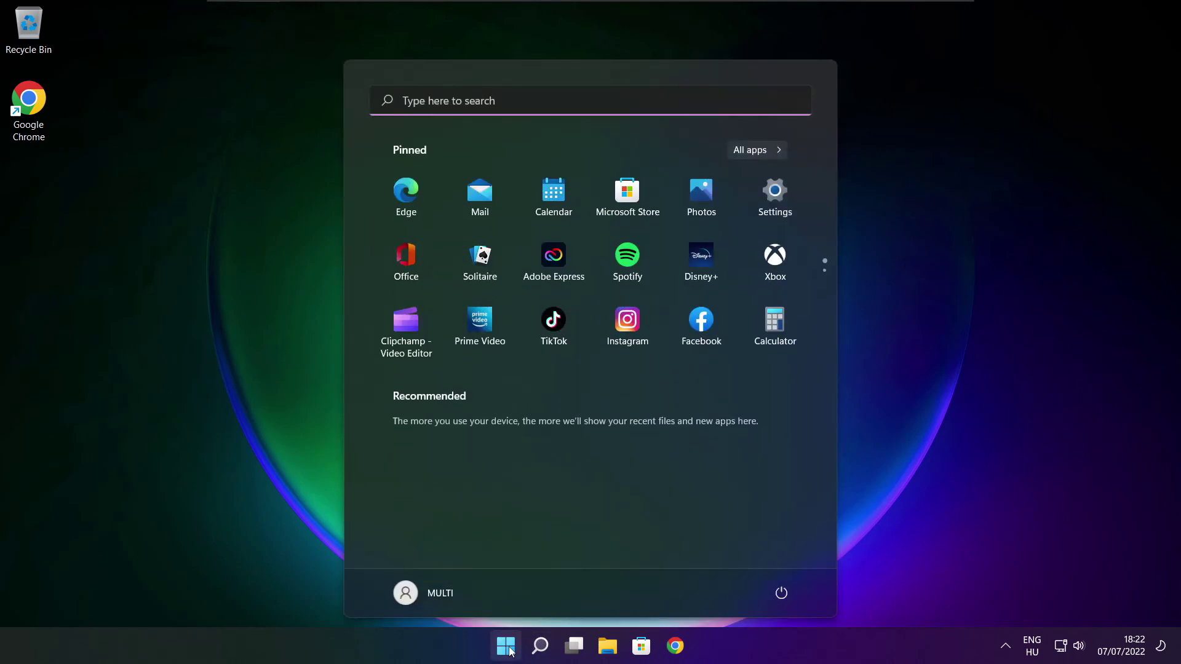
pyautogui.click(781, 594)
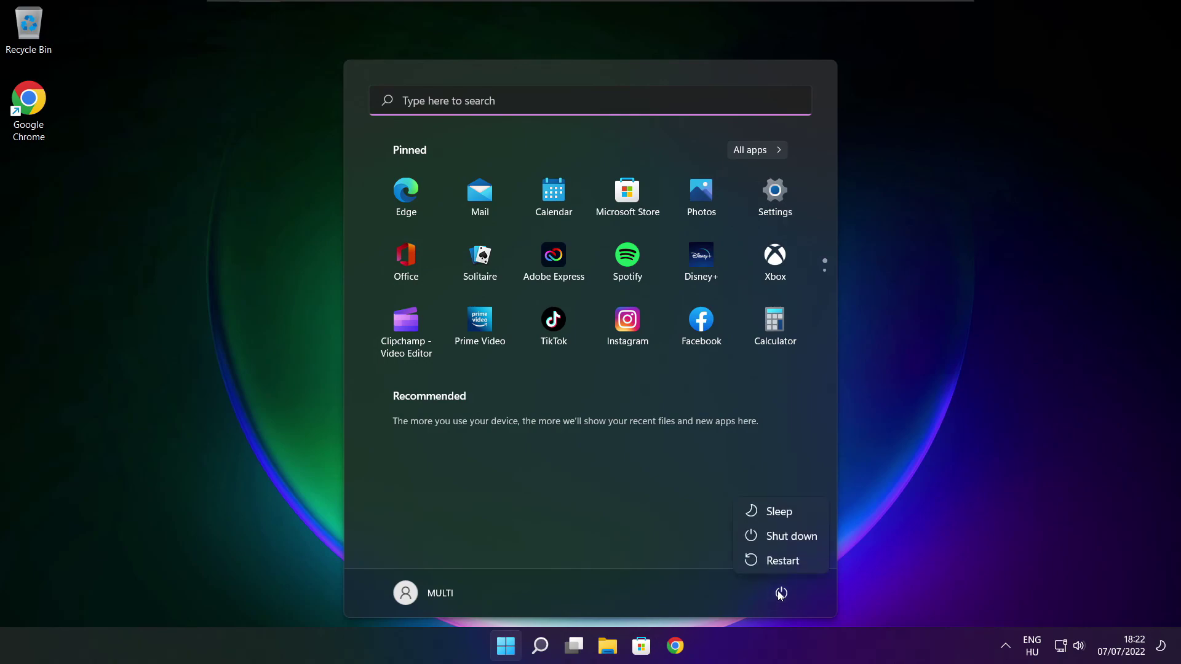
pyautogui.click(789, 561)
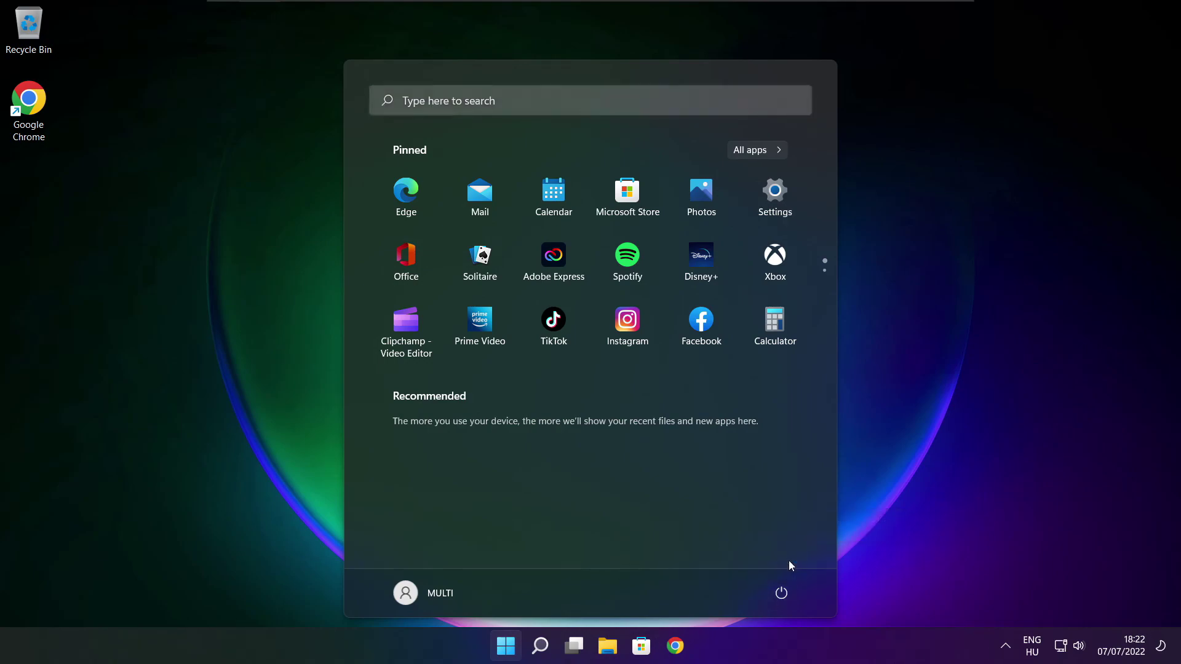